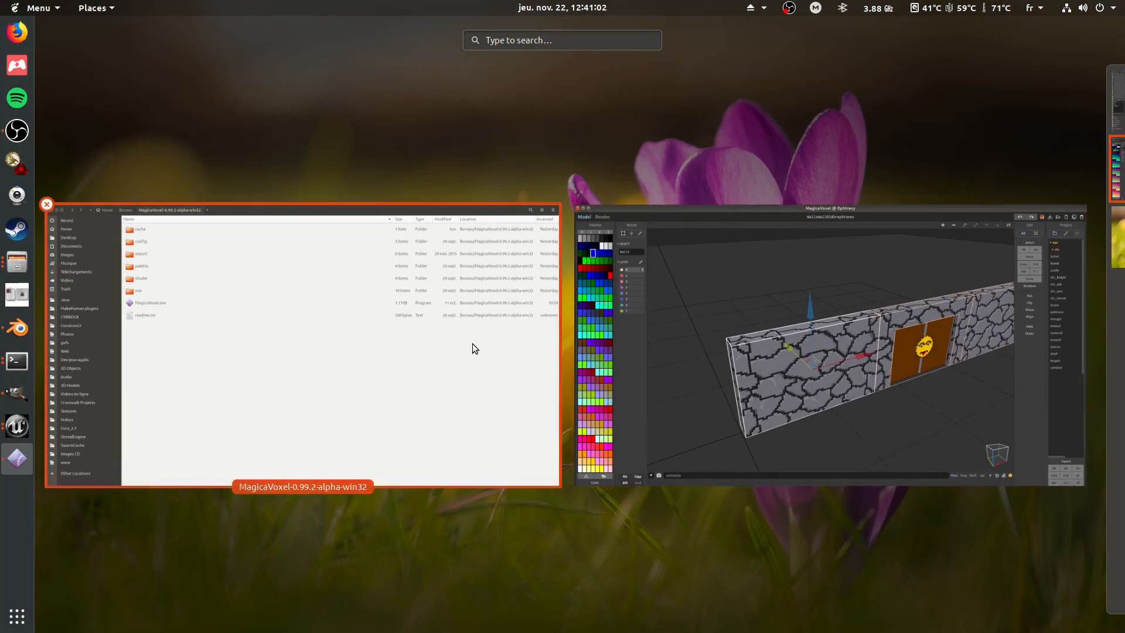
Switch to the file manager and locate MagicaVoxel.exe in the MagicaVoxel-0.99.2-alpha-win32 folder.
click(523, 333)
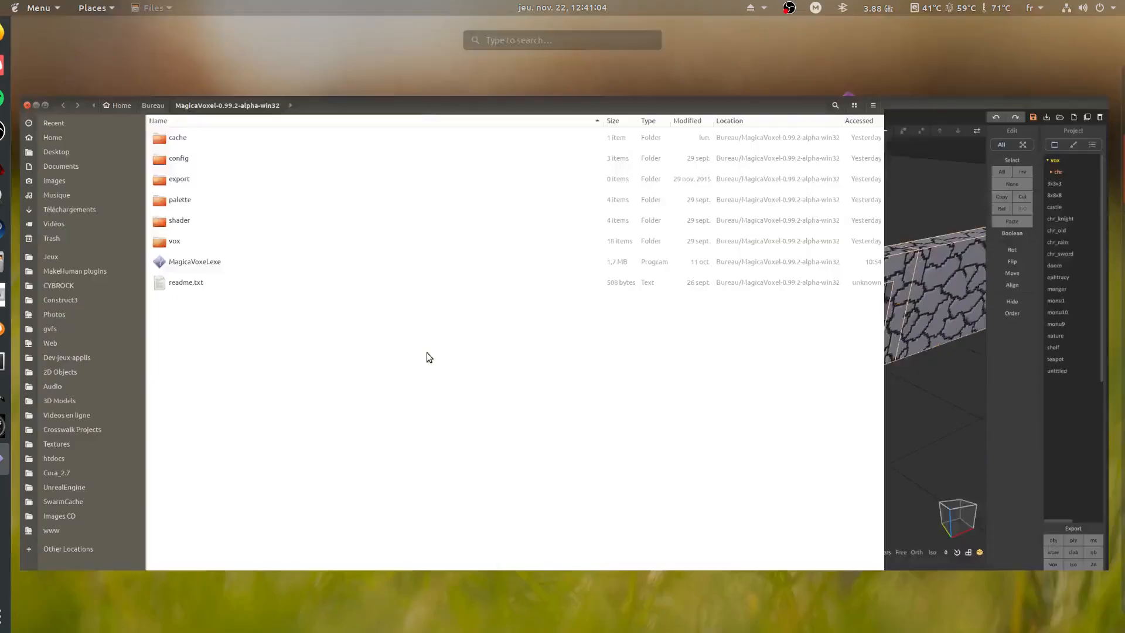
click(201, 231)
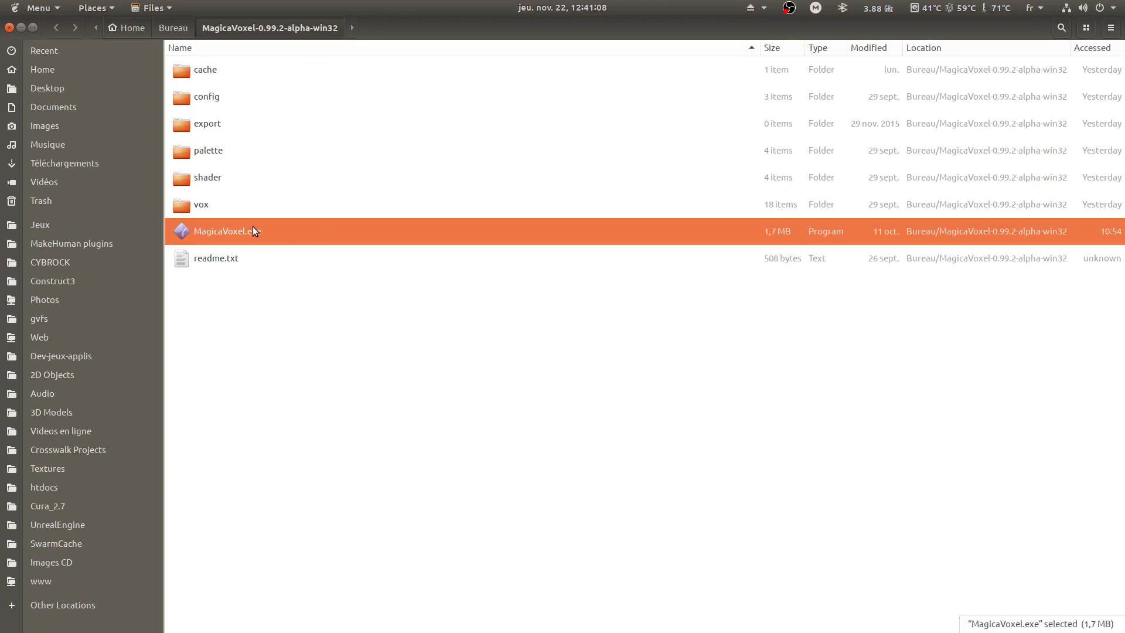
key(super)
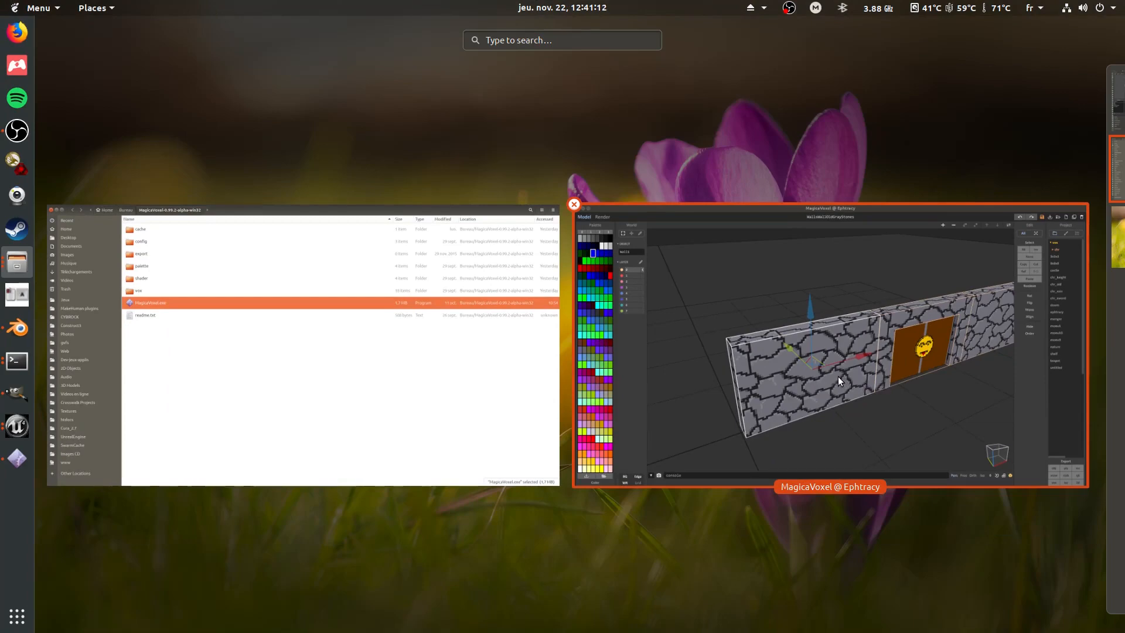
Switch to MagicaVoxel and open the Wall1 stone wall object for voxel editing.
click(829, 357)
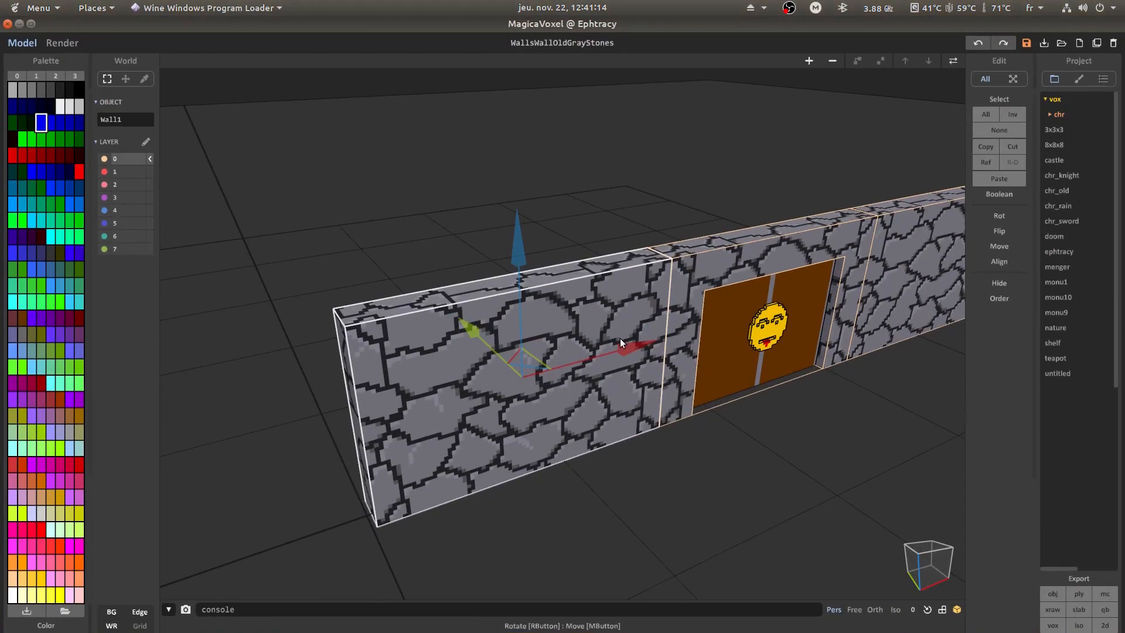
right_drag(887, 371, 925, 335)
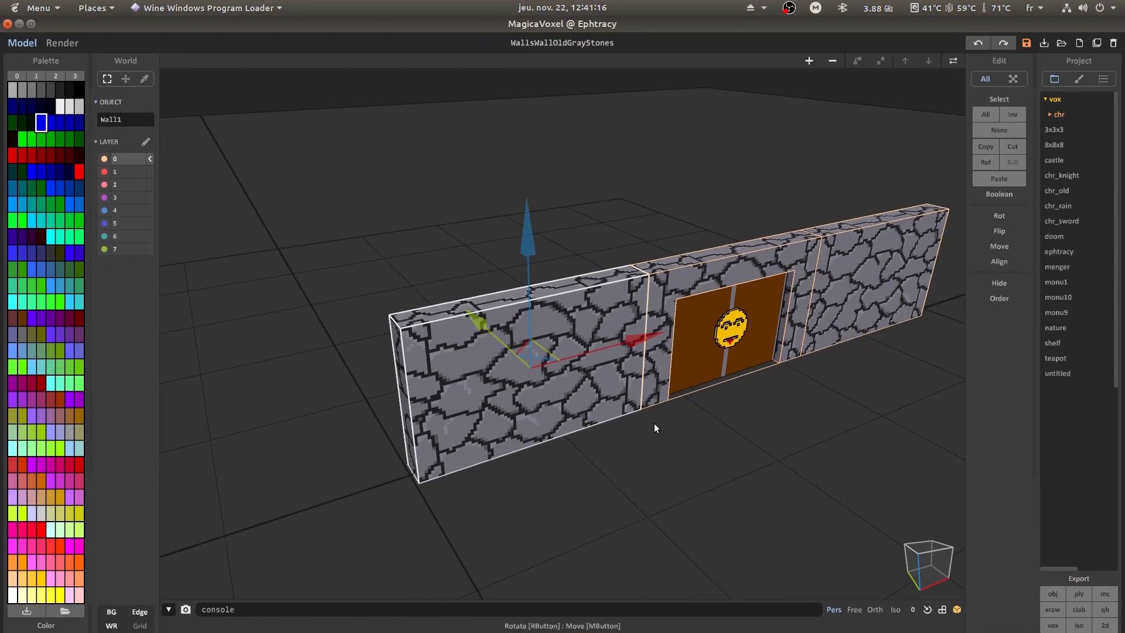
right_drag(653, 423, 609, 424)
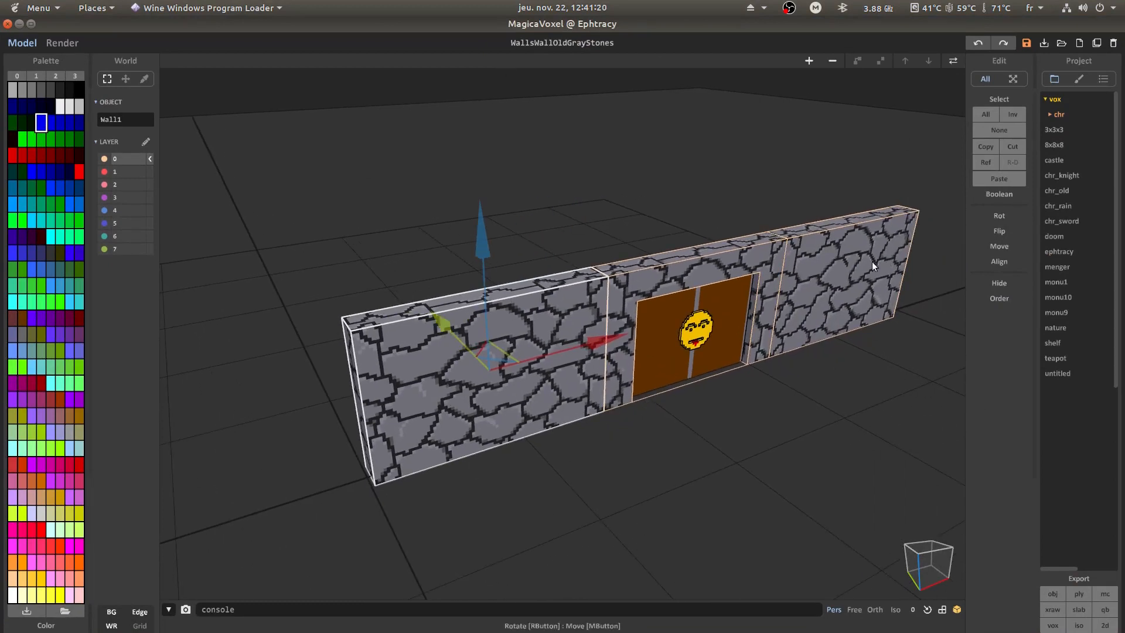
right_drag(544, 430, 451, 400)
click(953, 60)
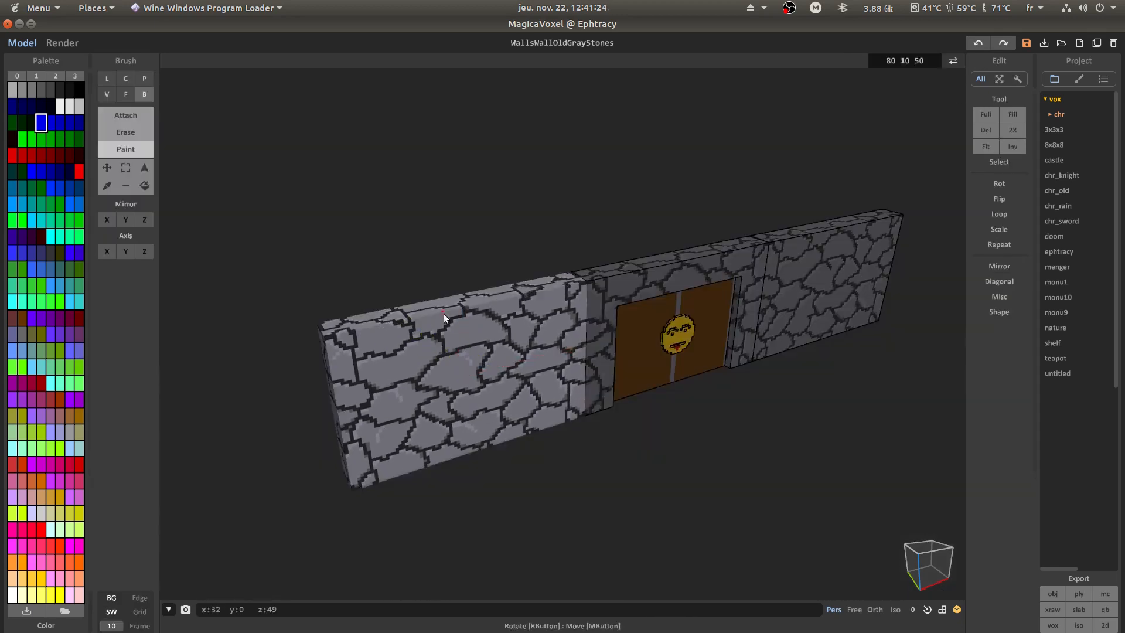
Erase two neighbouring voxels from a large stone on the front face of Wall1.
scroll(445, 328, up, 3)
right_drag(480, 375, 639, 458)
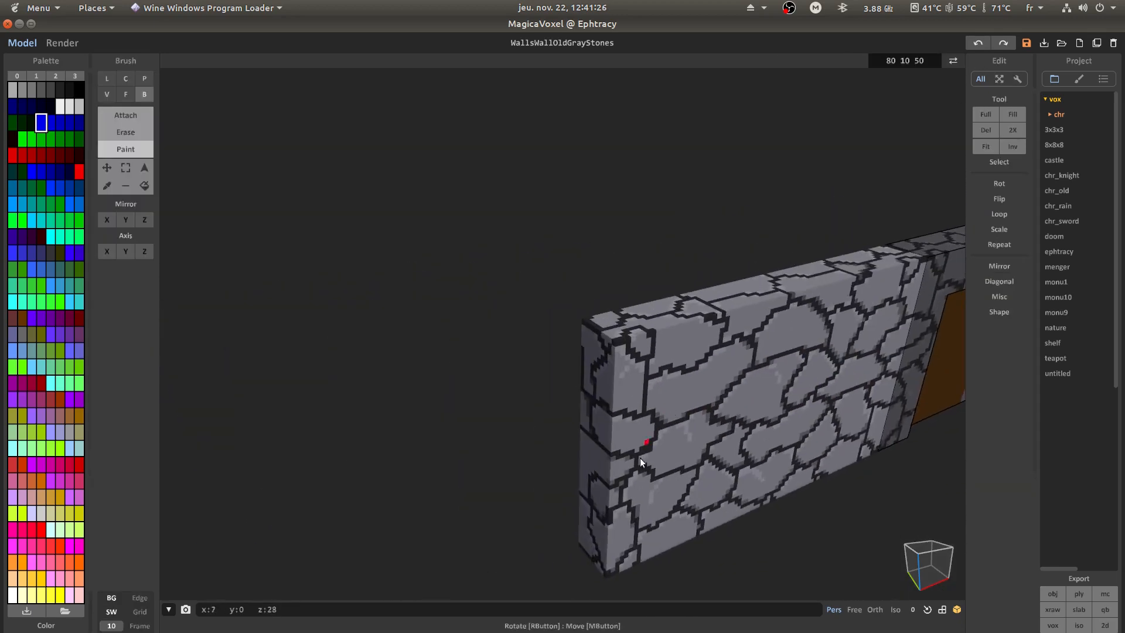
right_drag(726, 499, 767, 505)
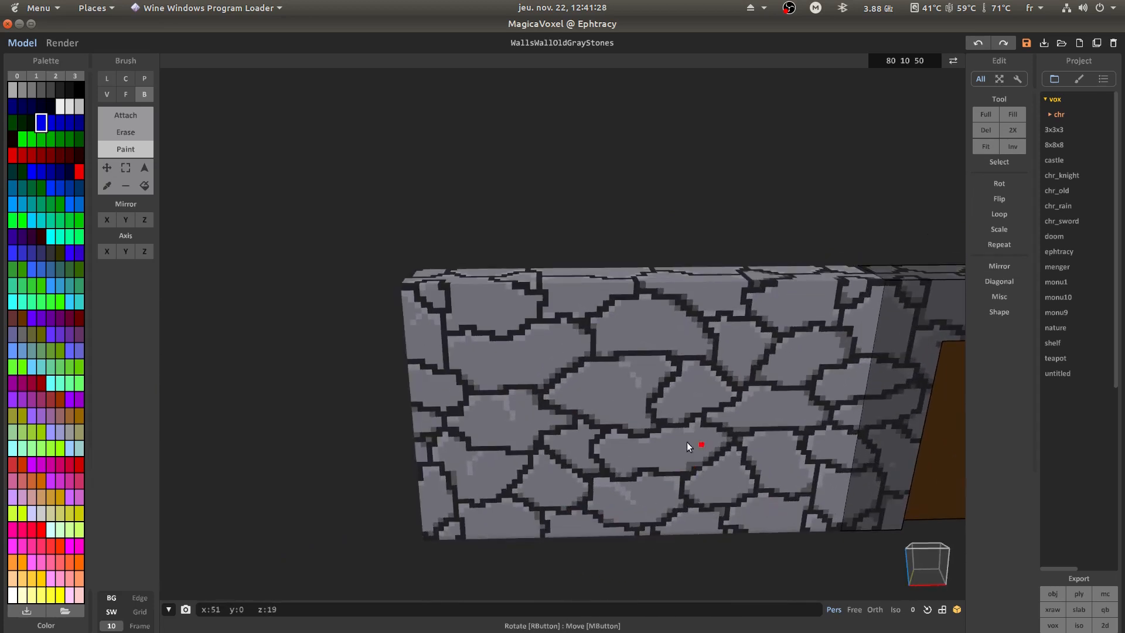
right_drag(452, 385, 779, 410)
middle_drag(779, 409, 469, 328)
scroll(195, 252, up, 2)
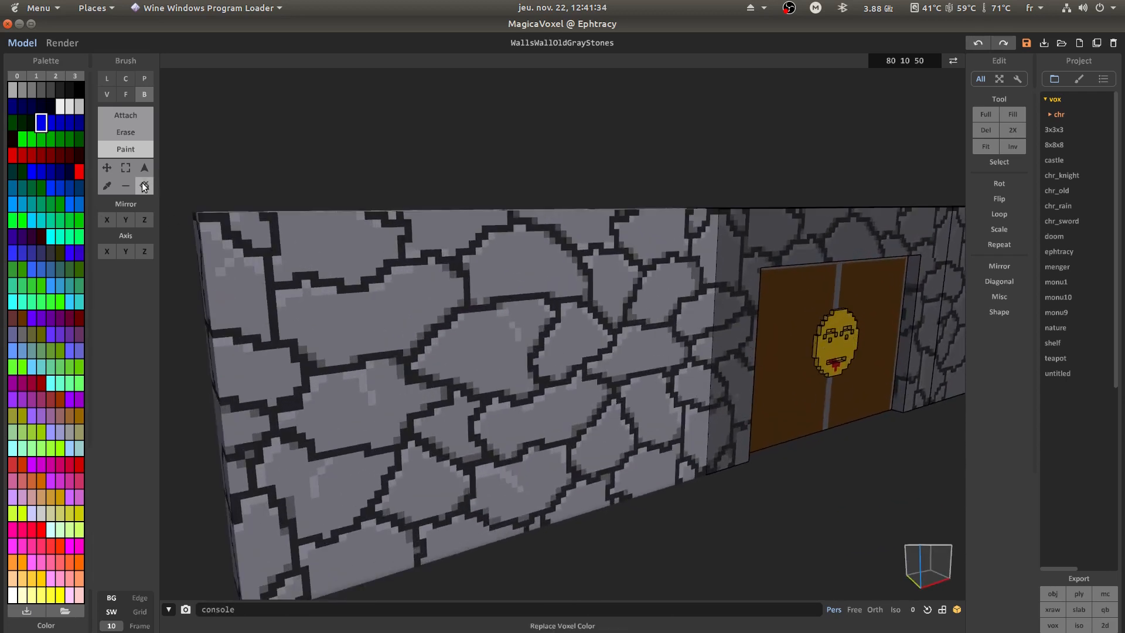
click(131, 126)
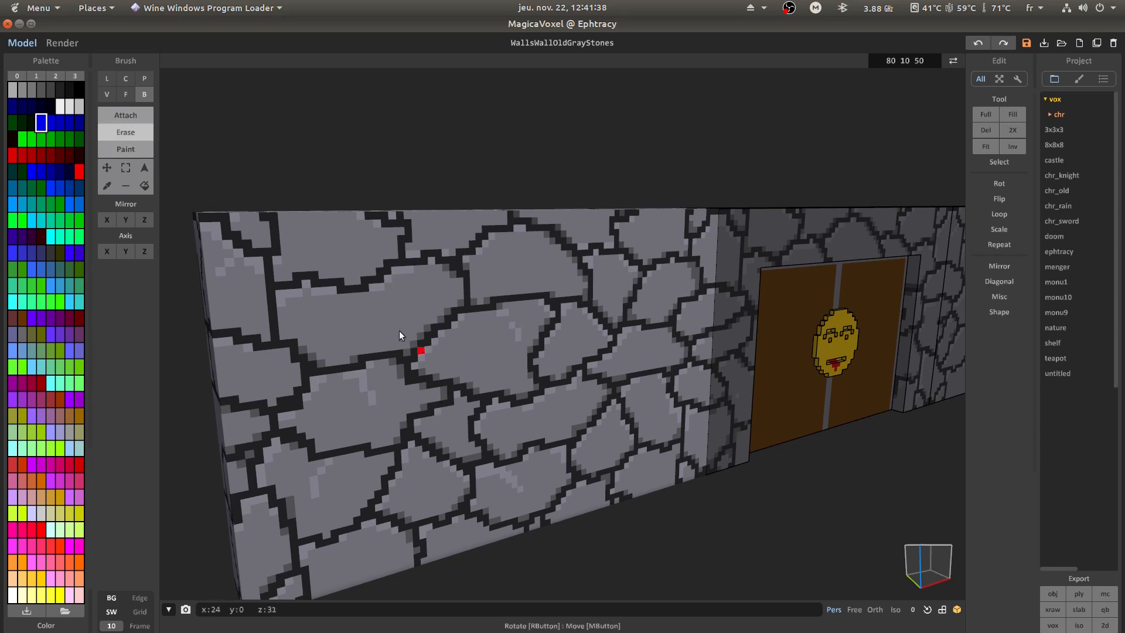
click(370, 315)
scroll(371, 351, up, 6)
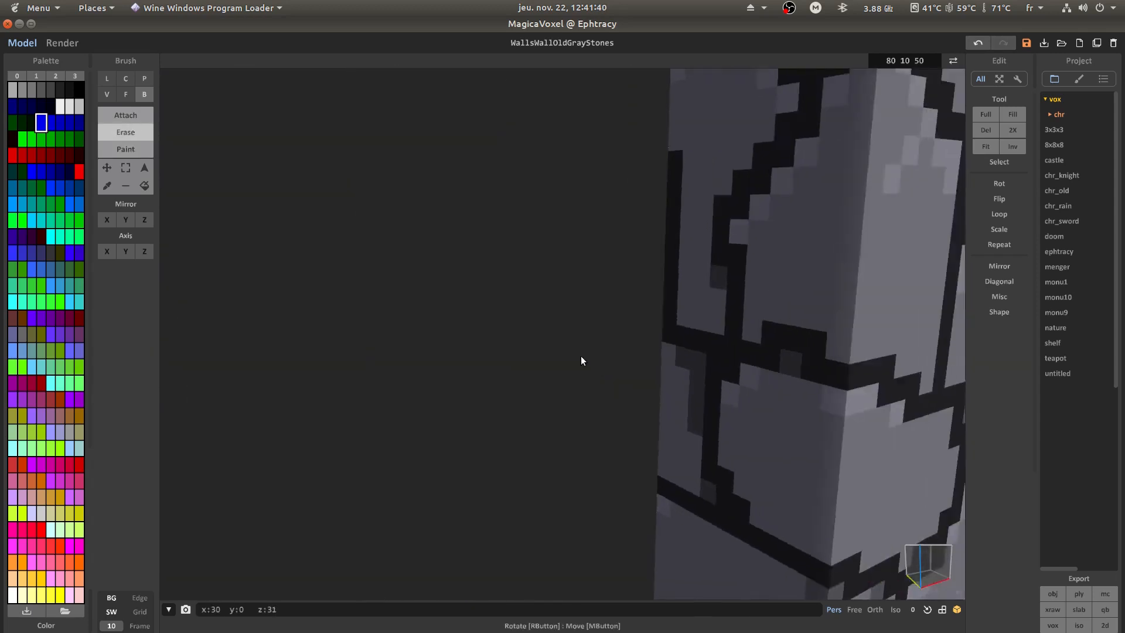
scroll(581, 360, down, 5)
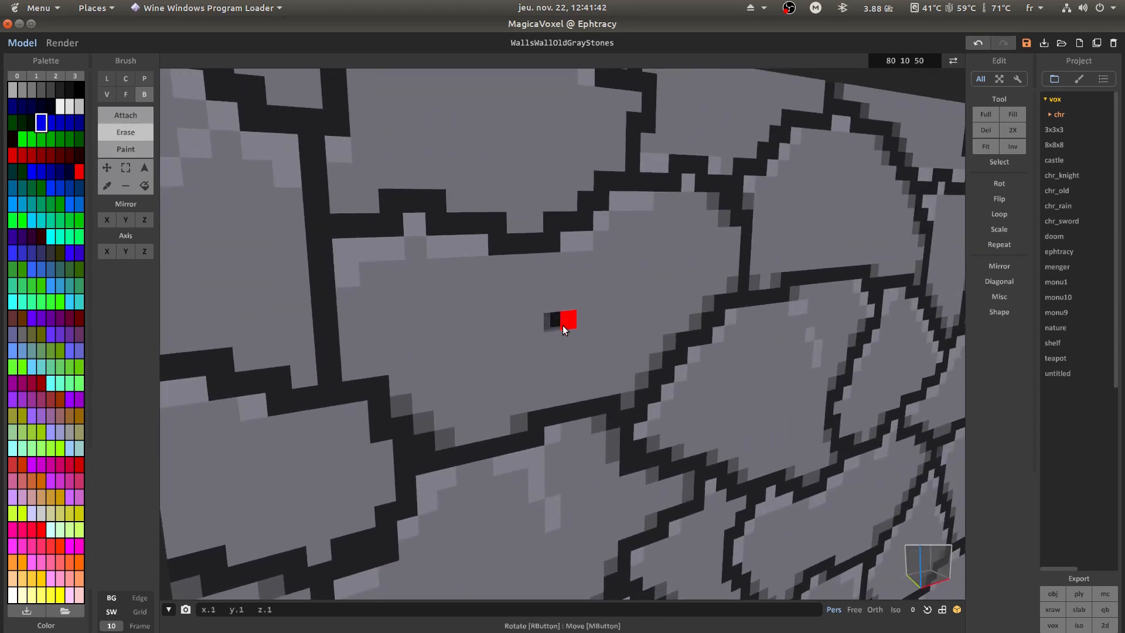
click(563, 325)
Fill the hole in the stone by attaching grey voxels.
click(32, 90)
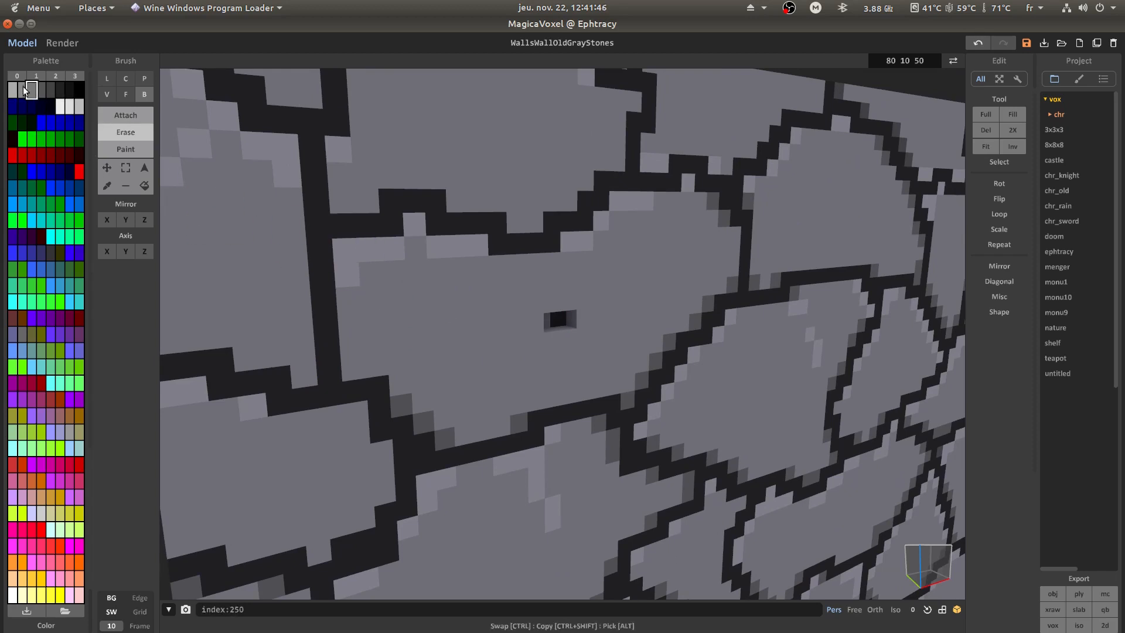
click(116, 117)
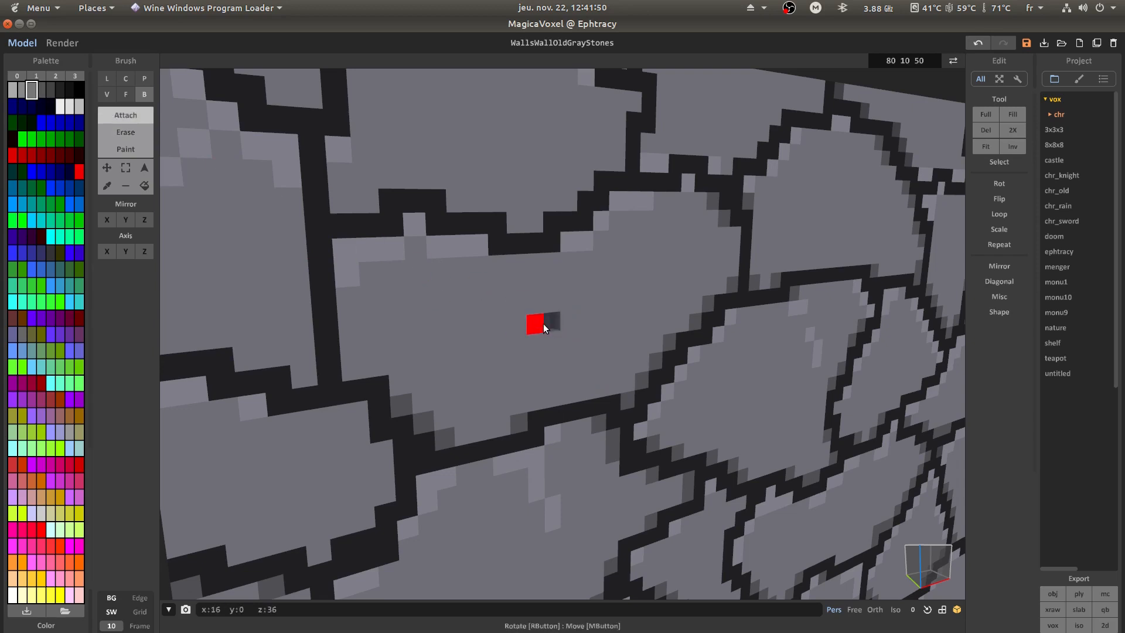
click(544, 324)
Paint a dark red smiley face with two eyes and a mouth on the large stone of Wall1.
right_drag(707, 358, 668, 363)
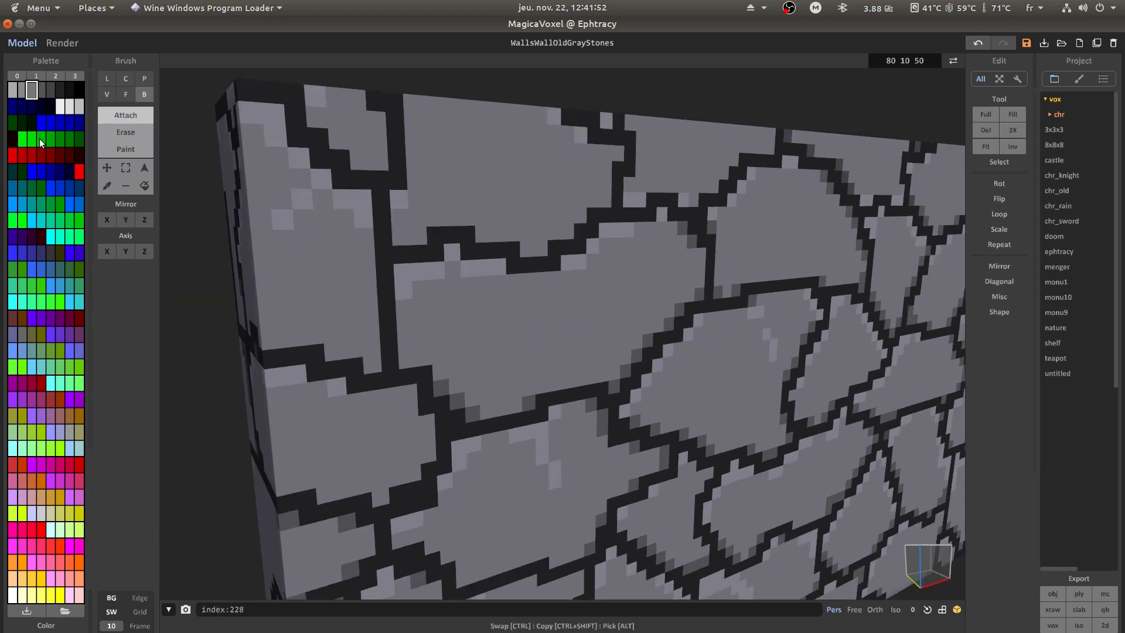
click(105, 150)
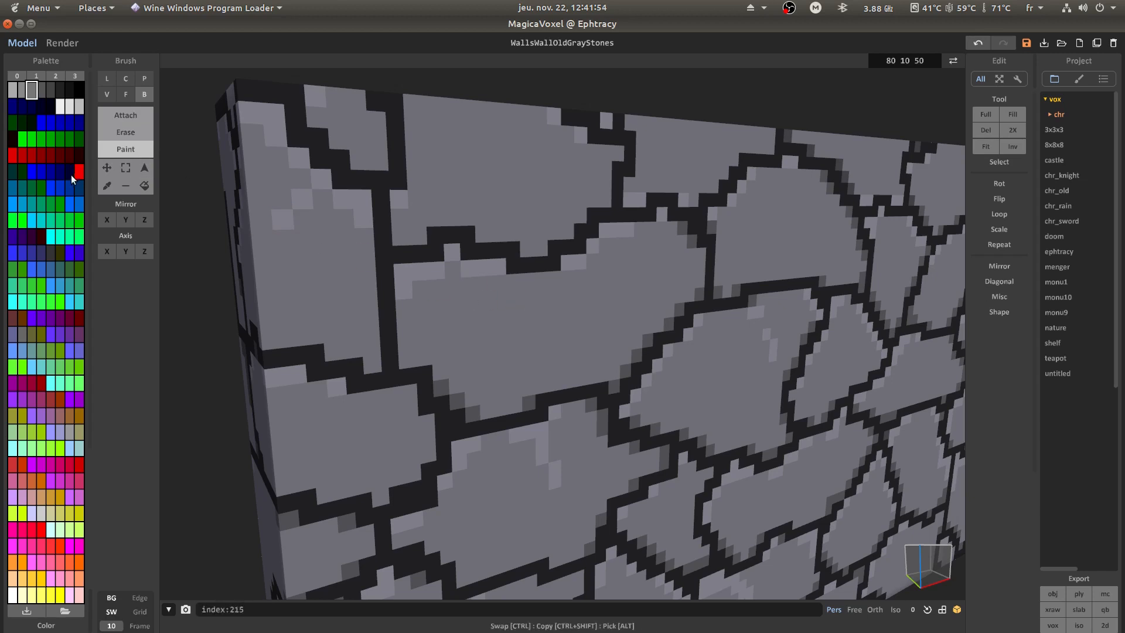
click(41, 382)
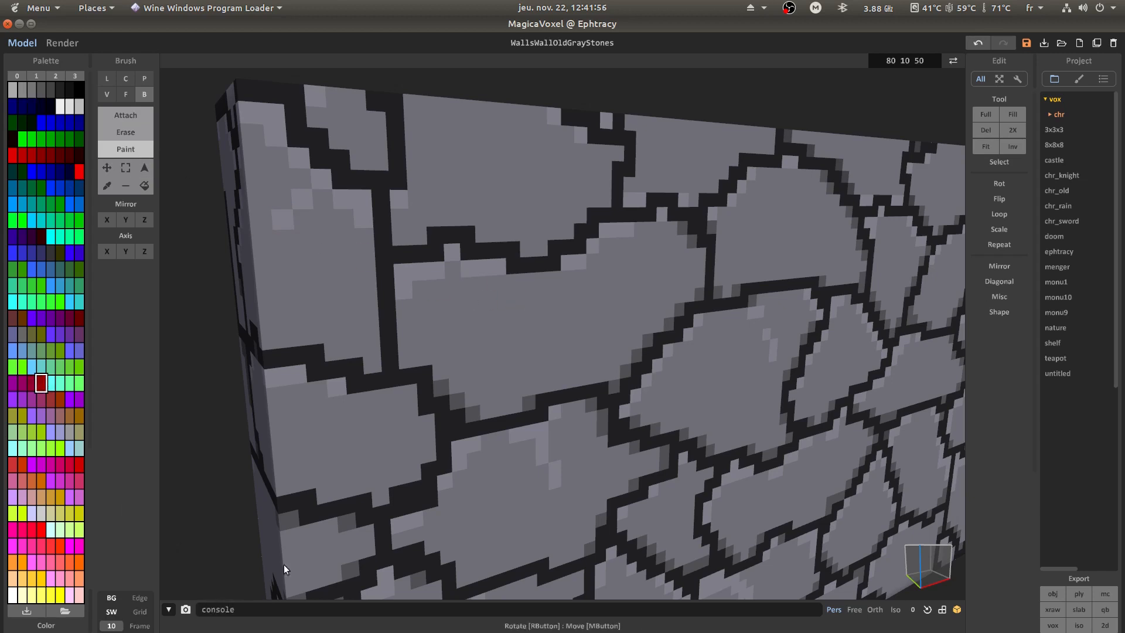
click(528, 312)
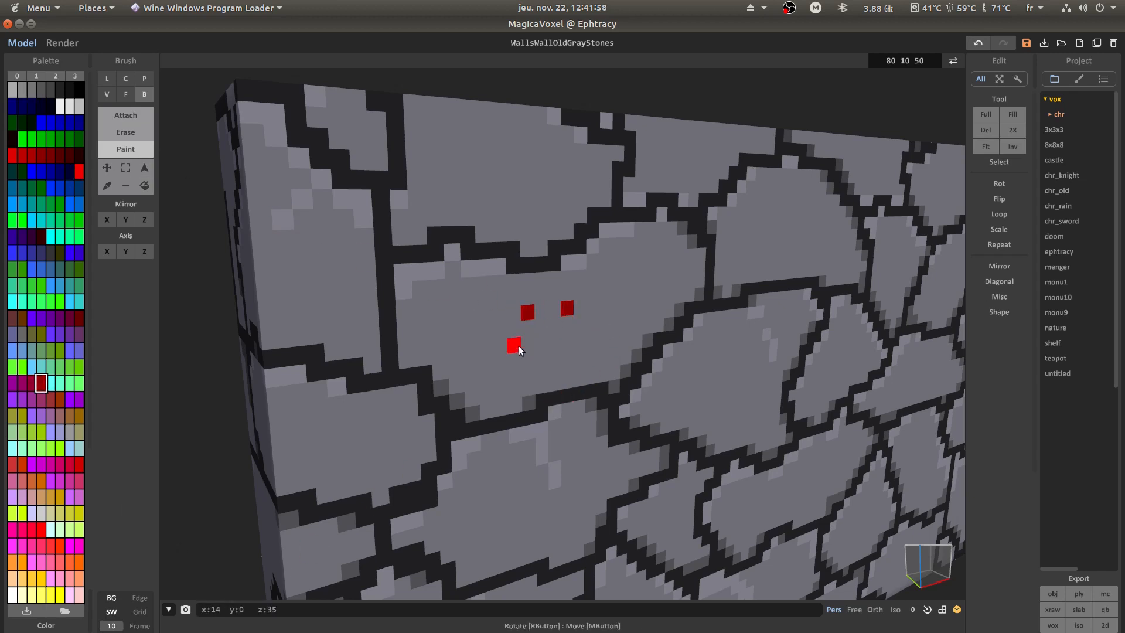
click(541, 356)
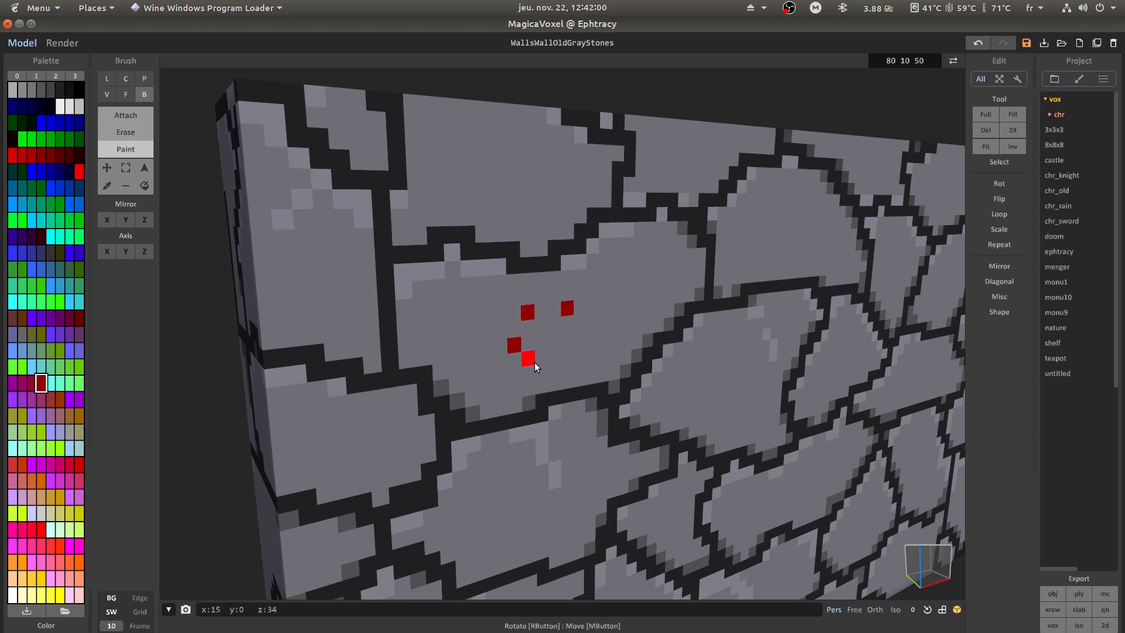
click(567, 352)
click(593, 340)
drag(520, 358, 592, 354)
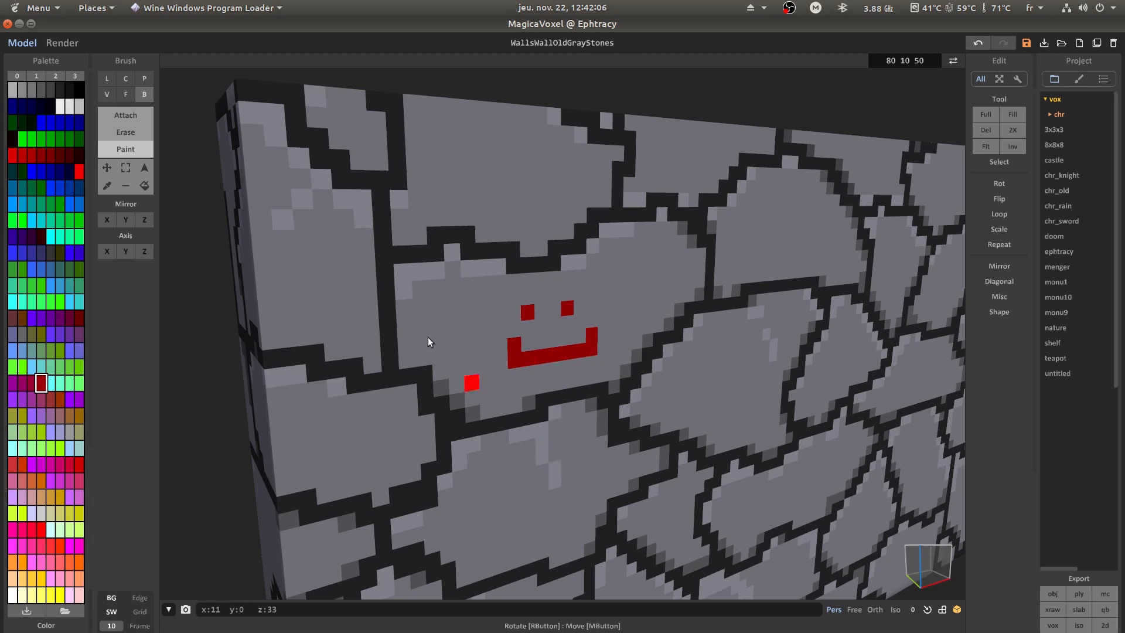
Undo the smiley painting and the test voxel edits on Wall1.
key(ctrl+z)
key(ctrl+z)
key(ctrl+z)
key(ctrl+z)
key(ctrl+z)
key(ctrl+z)
key(ctrl+z)
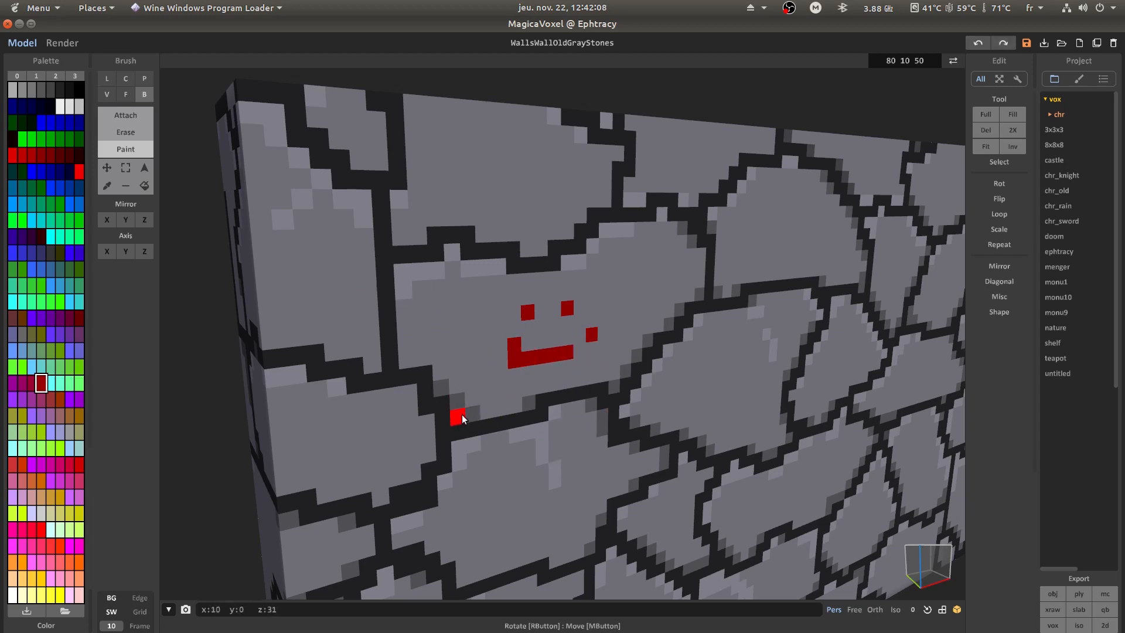
key(ctrl+z)
key(ctrl+z)
key(ctrl+z)
key(ctrl+z)
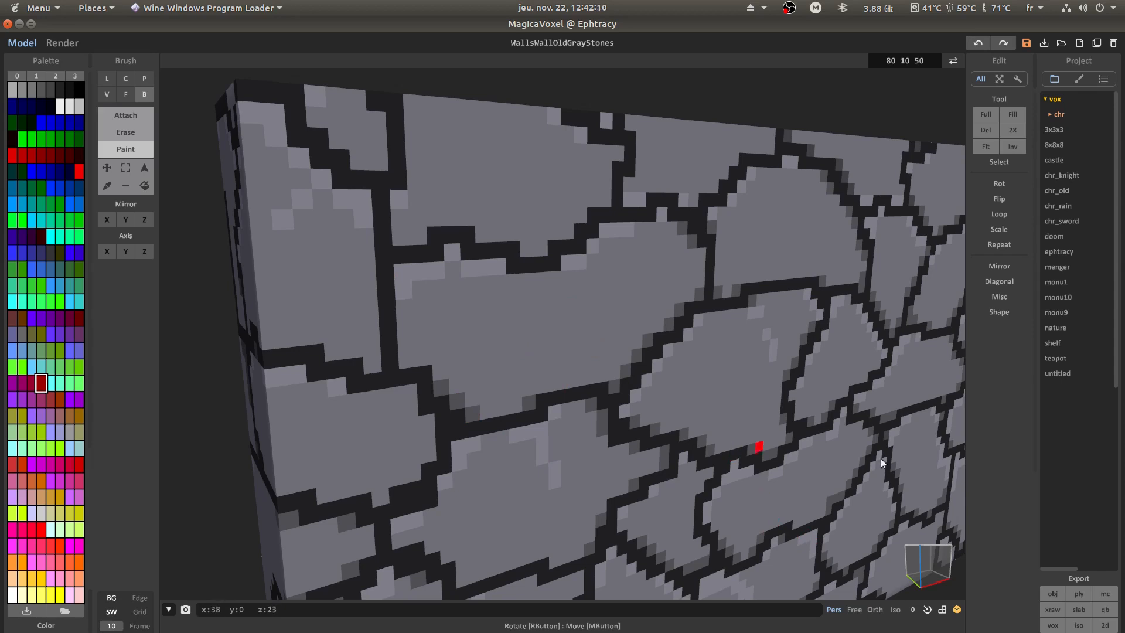
Open the OBJ mesh export and cancel it without saving a file.
click(1078, 580)
click(1091, 623)
click(1053, 593)
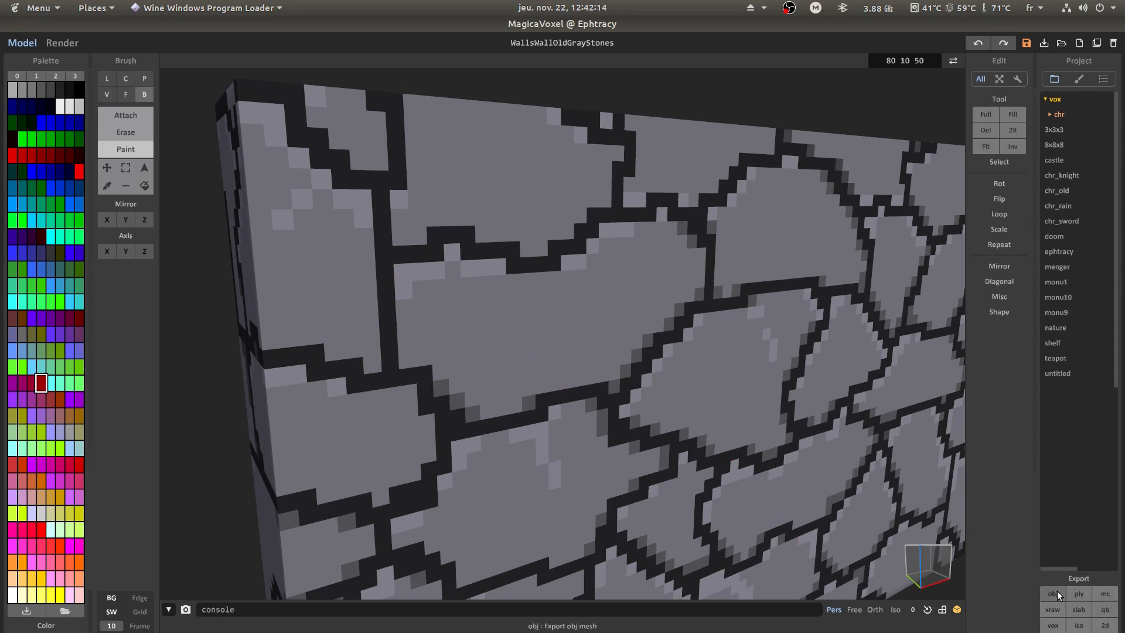
click(303, 231)
Return to the world view and examine the wall section containing the smiley door.
scroll(540, 312, down, 5)
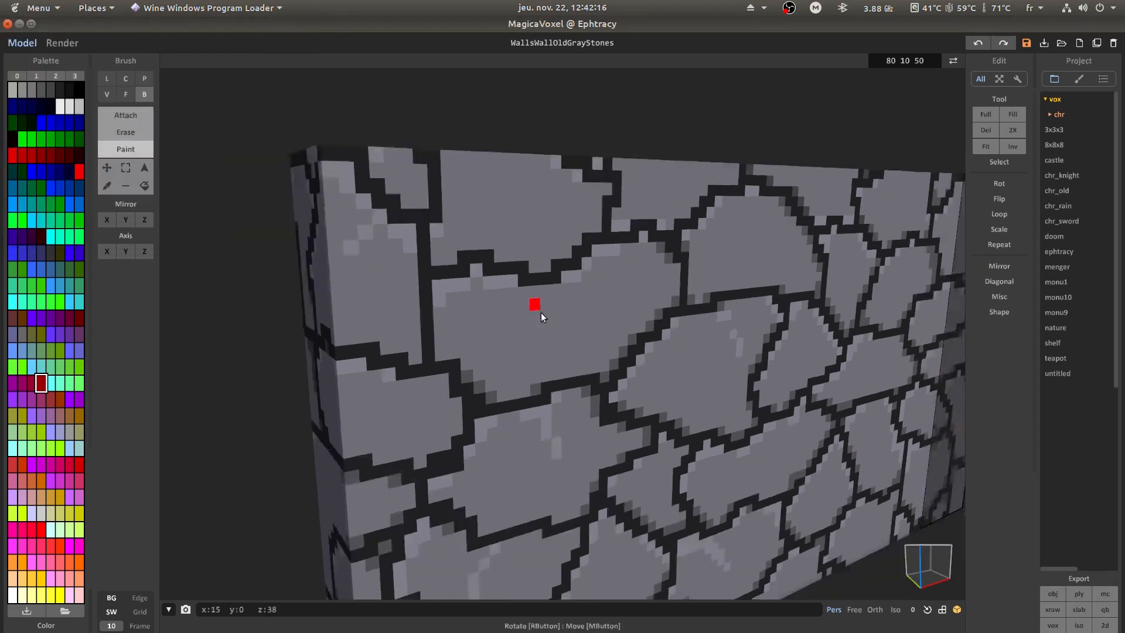
click(953, 61)
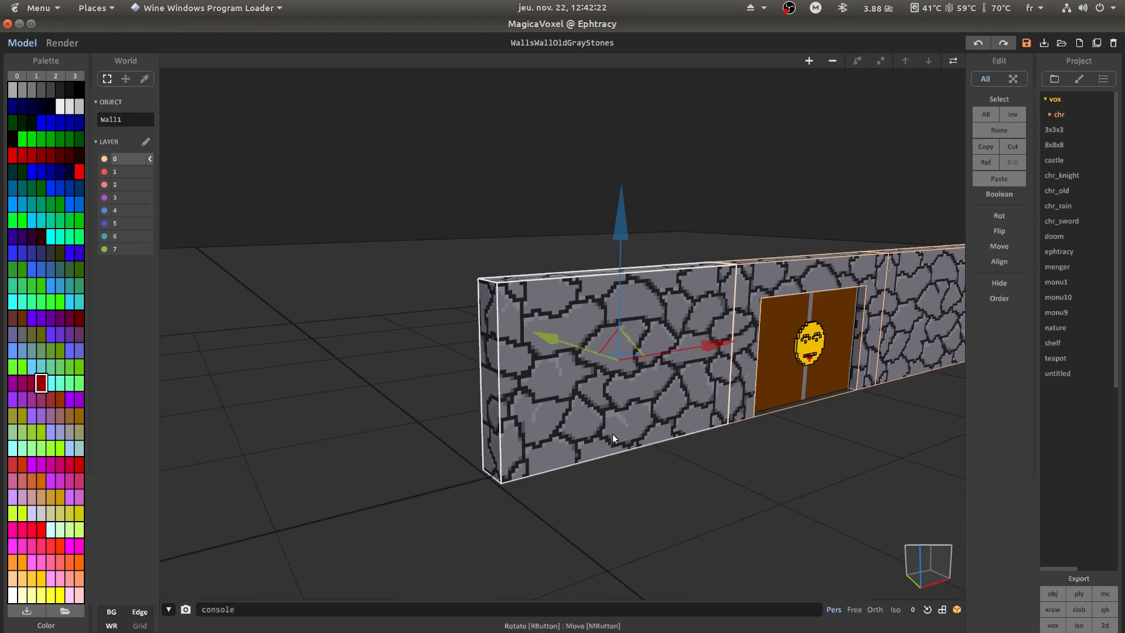
middle_drag(609, 300, 562, 296)
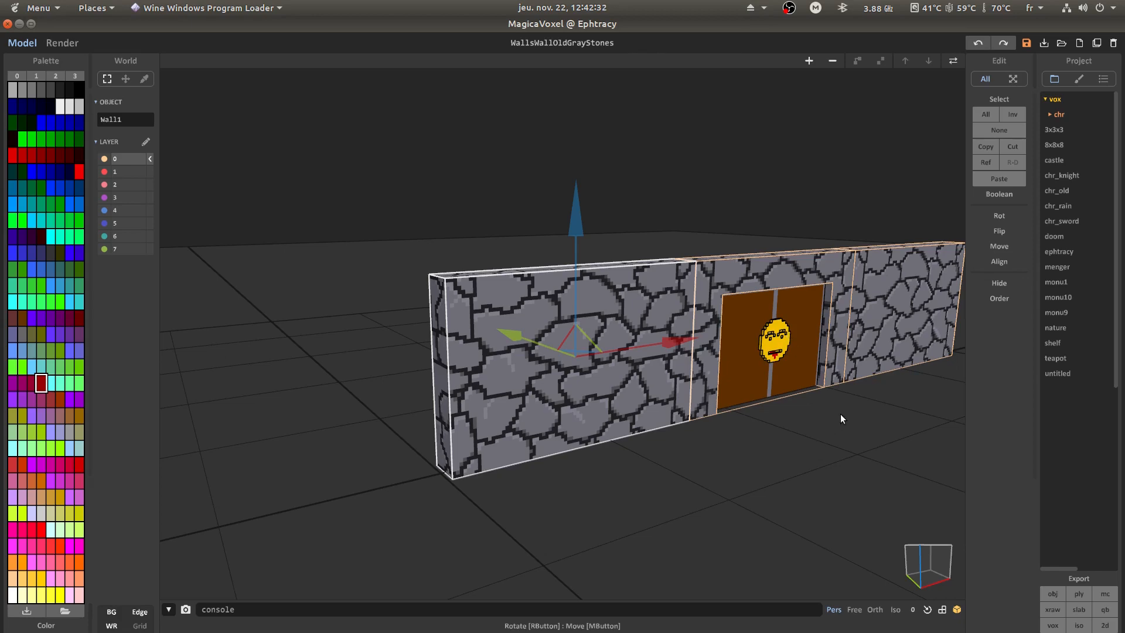
right_drag(840, 413, 532, 320)
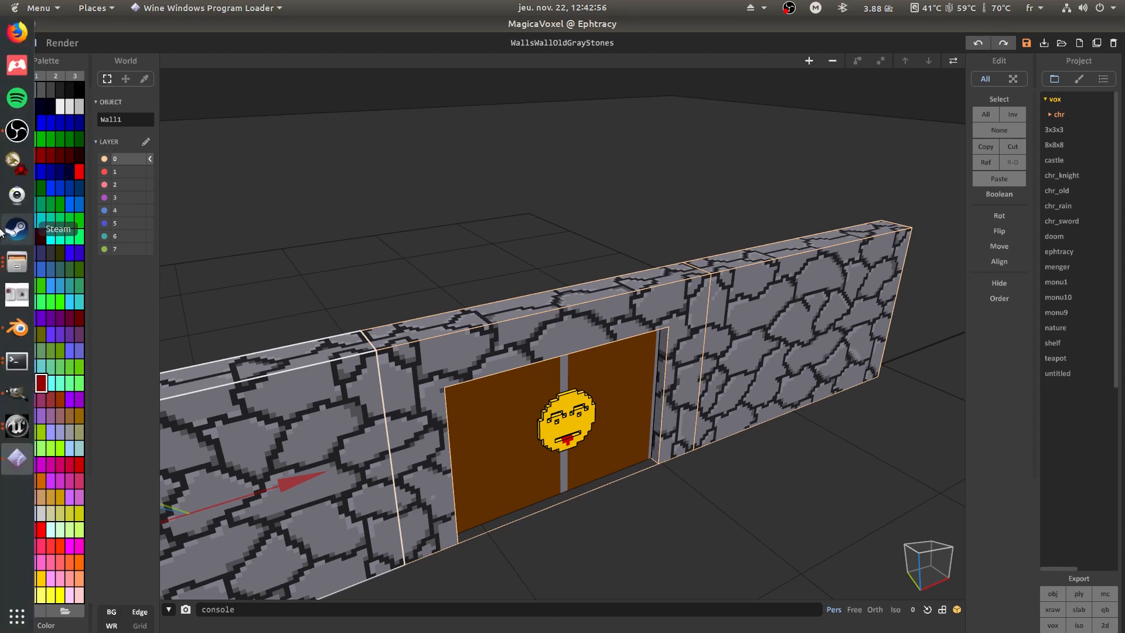
Switch to Blender with Door.blend and preview the Simplifié door mesh in rendered shading.
click(16, 355)
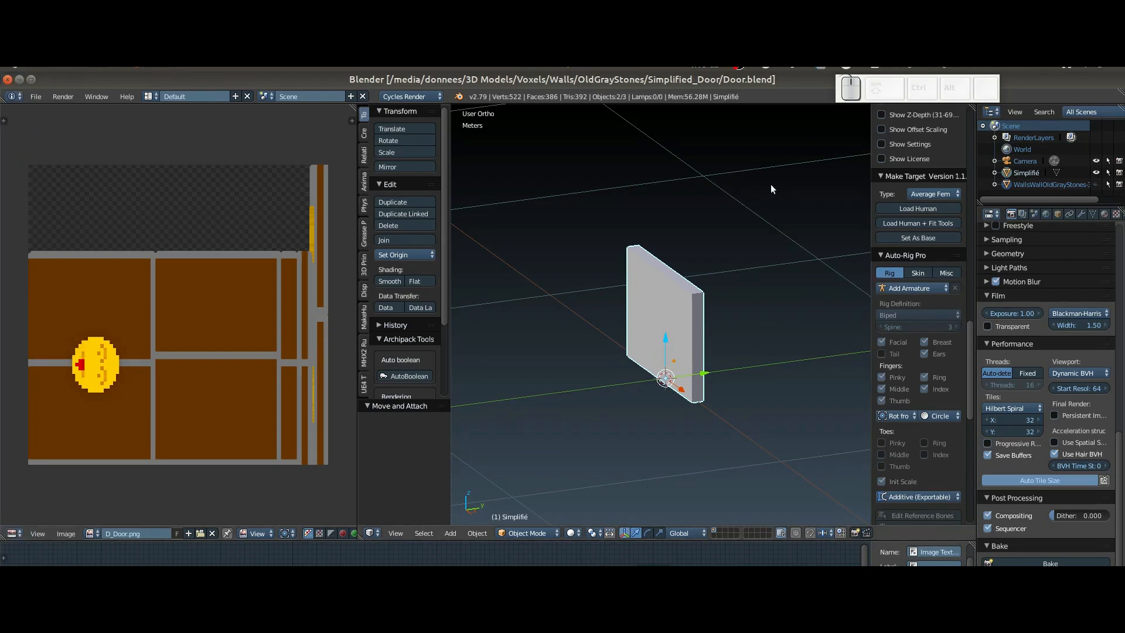
mouse_move(580, 348)
middle_down()
mouse_move(702, 350)
mouse_move(662, 346)
middle_up()
key(shift+z)
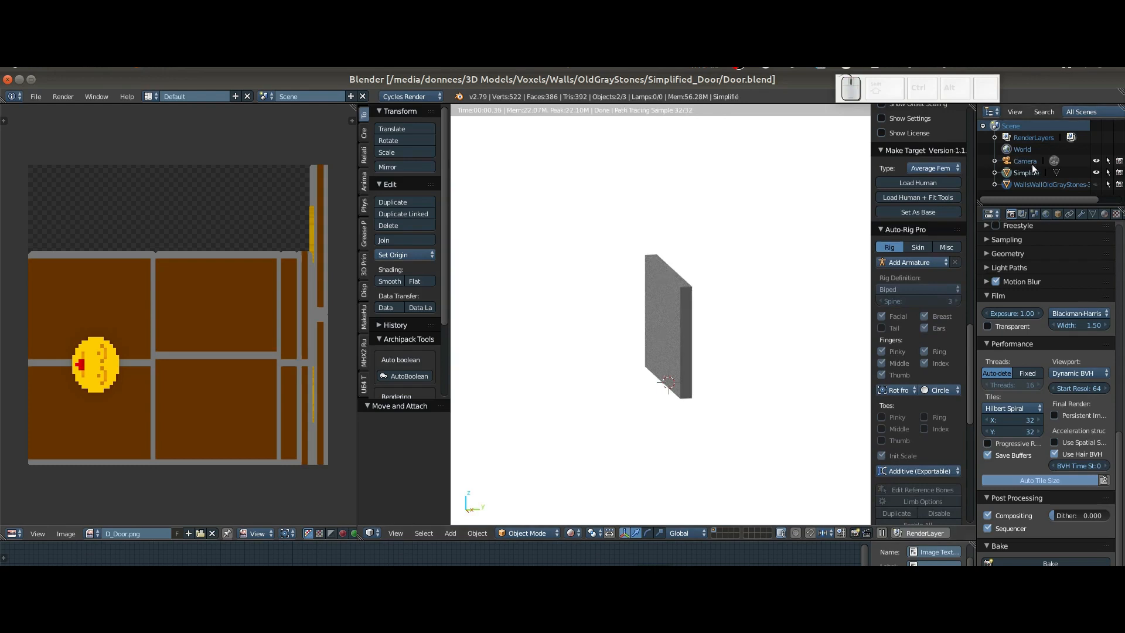
Hide the Simplifié mesh, show the original WallsWallOldGrayStones door, and inspect it rendered before returning to solid shading.
click(1096, 172)
click(1096, 184)
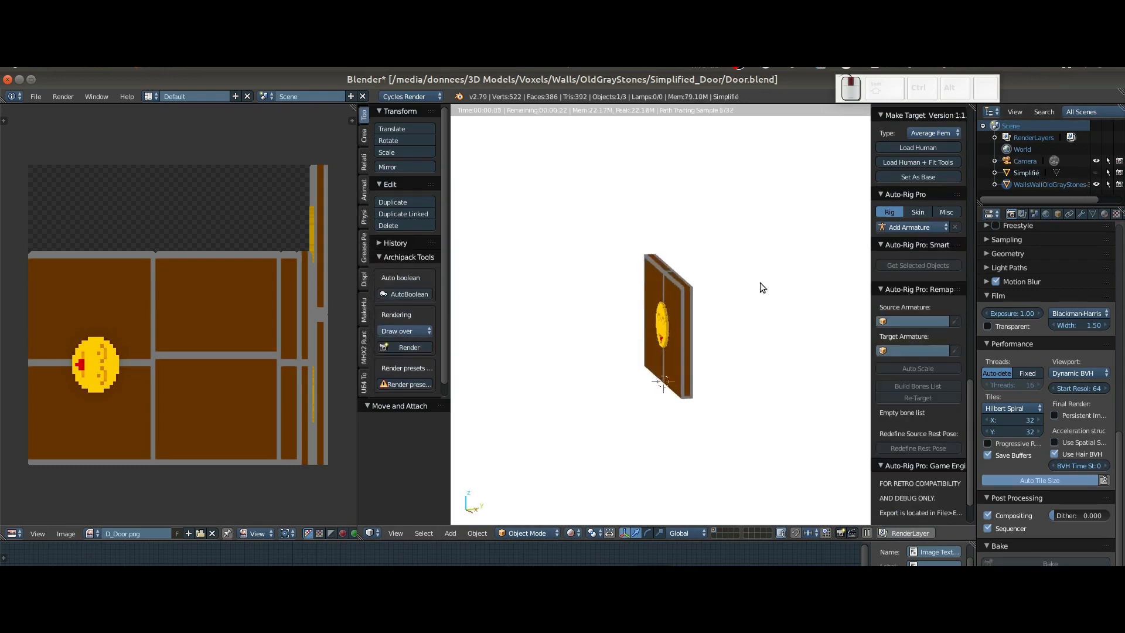
mouse_move(760, 288)
middle_down()
mouse_move(844, 282)
mouse_move(623, 282)
mouse_move(705, 302)
mouse_move(779, 289)
middle_up()
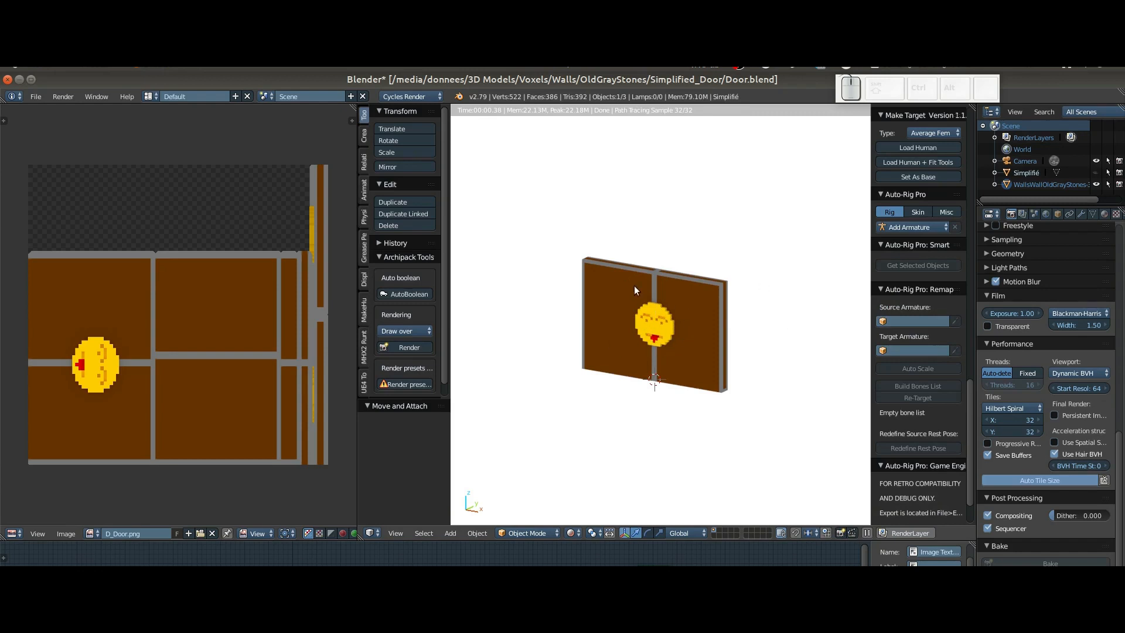
mouse_move(716, 382)
middle_down()
mouse_move(582, 359)
mouse_move(725, 334)
mouse_move(638, 305)
mouse_move(715, 290)
mouse_move(650, 289)
mouse_move(770, 351)
middle_up()
key(shift+z)
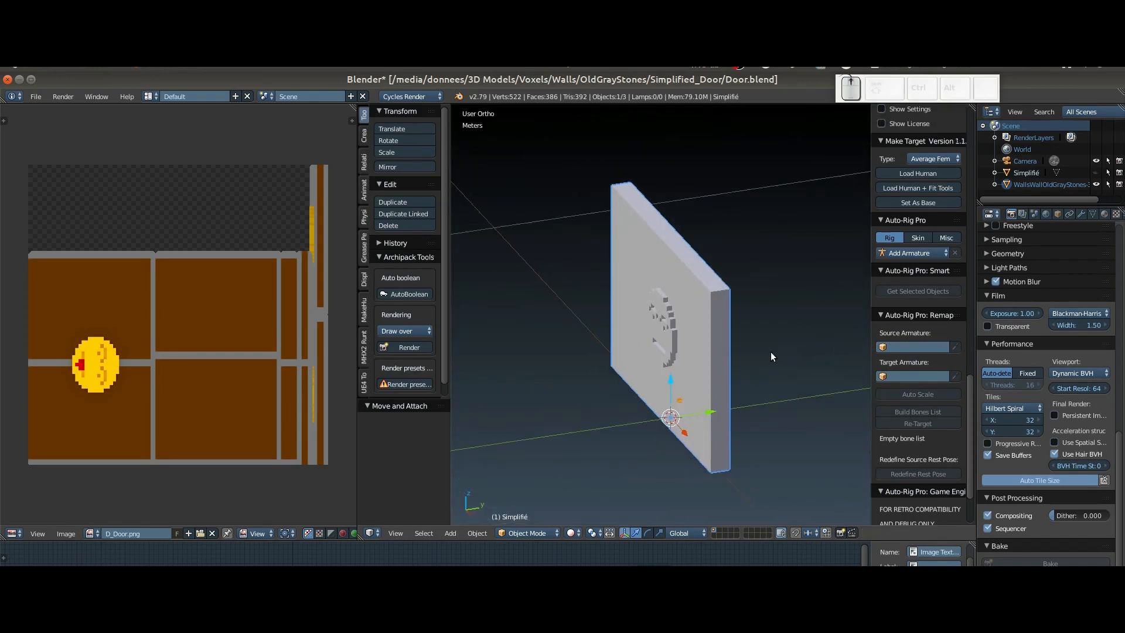
Select the original WallsWallOldGrayStones door object in the 3D viewport.
click(1032, 174)
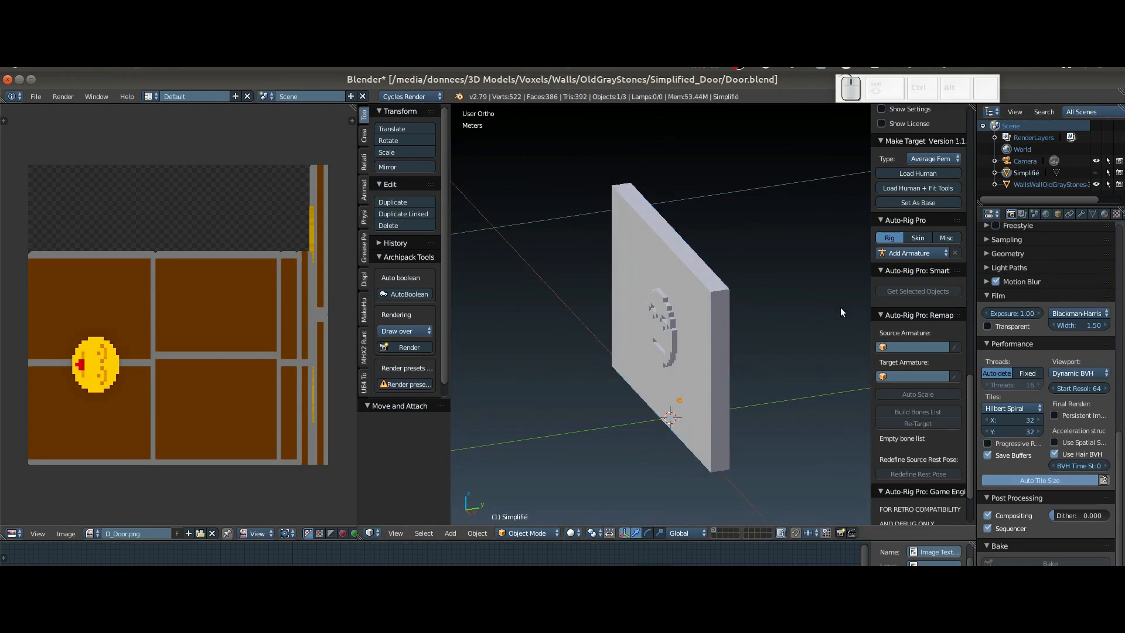
key(x)
click(760, 373)
middle_drag(569, 350, 628, 332)
right_click(676, 336)
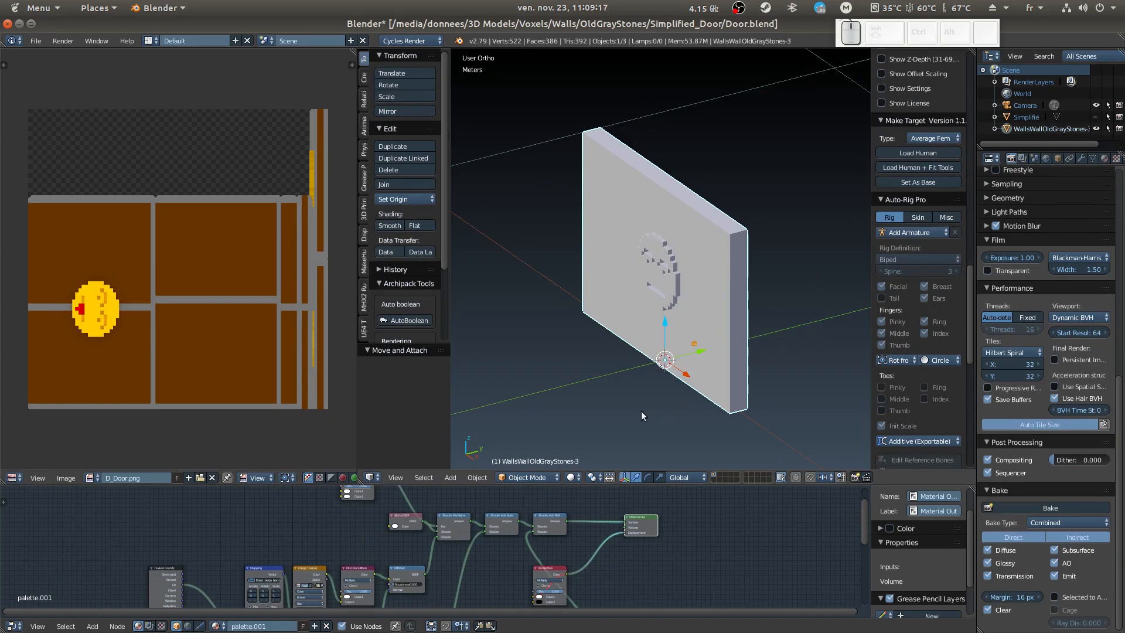
Duplicate the original WallsWallOldGrayStones door in place and delete the old Simplifié object.
key(shift+d)
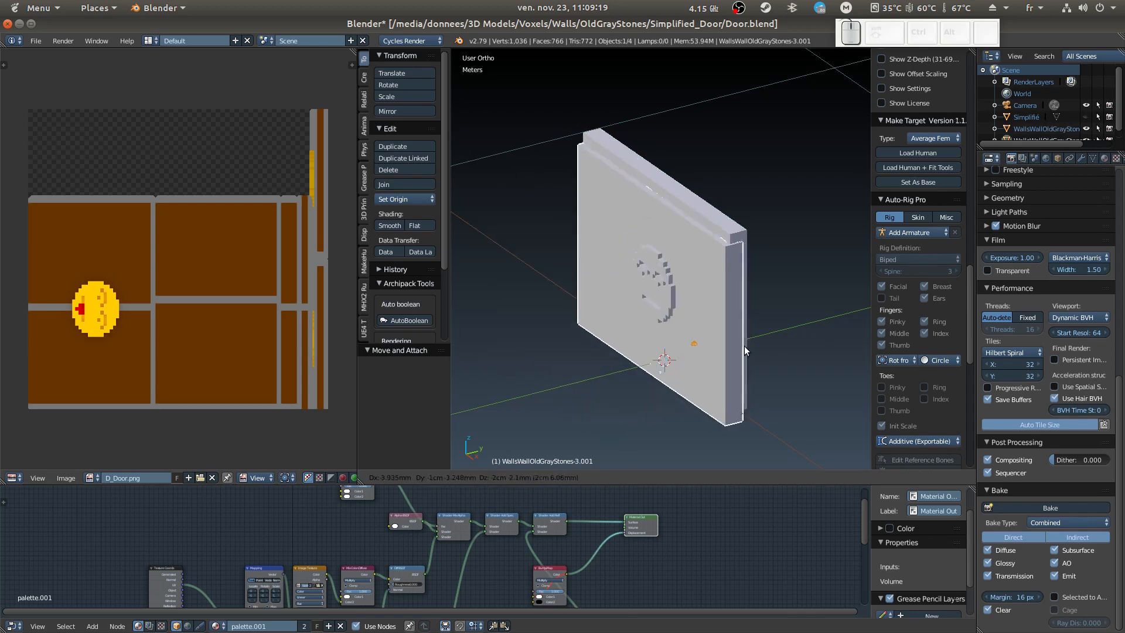
key(Escape)
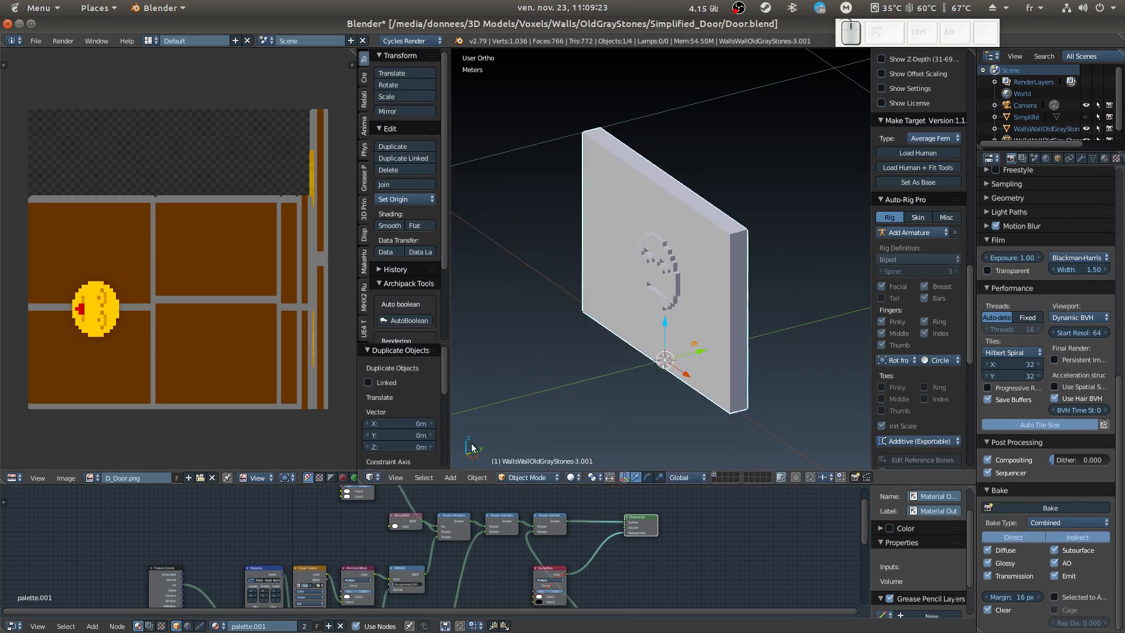
scroll(1030, 133, down, 1)
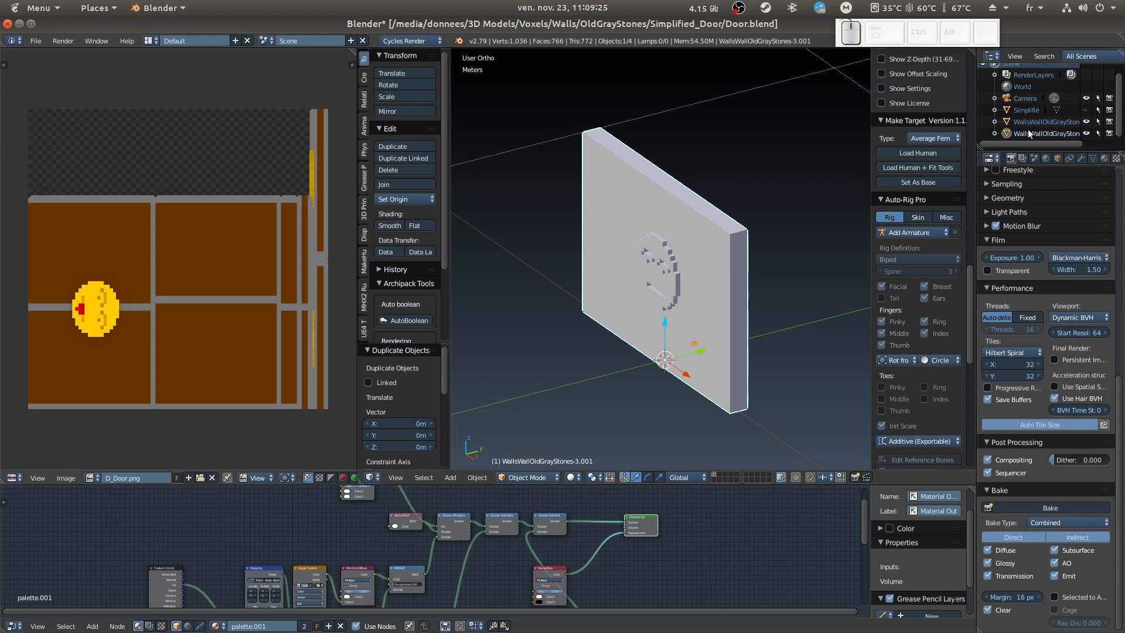
click(1025, 110)
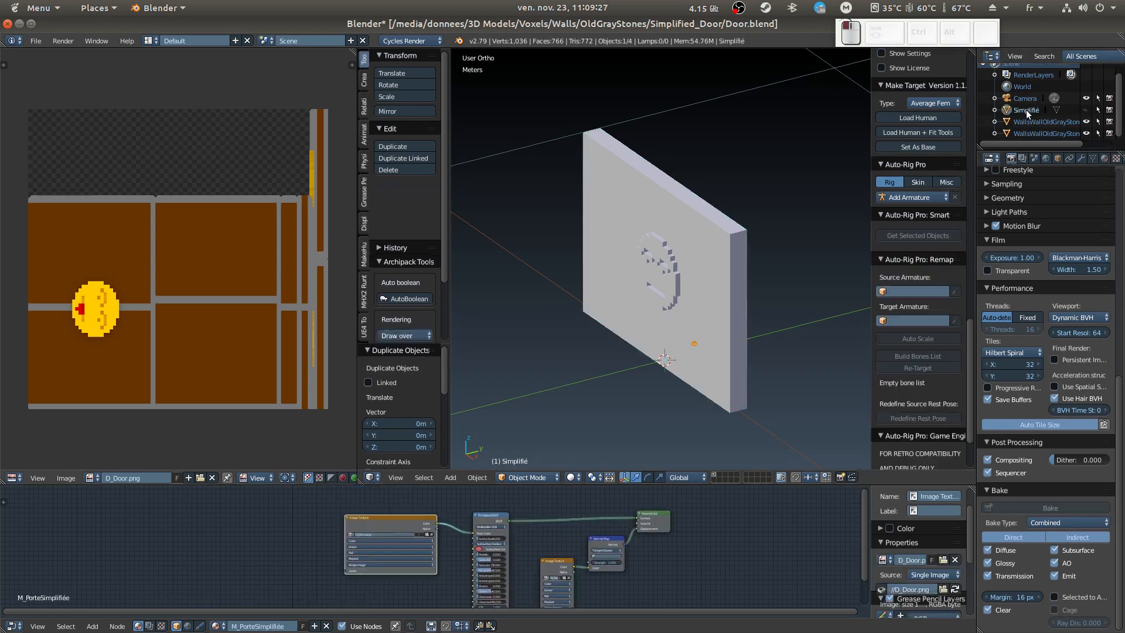
right_click(1026, 110)
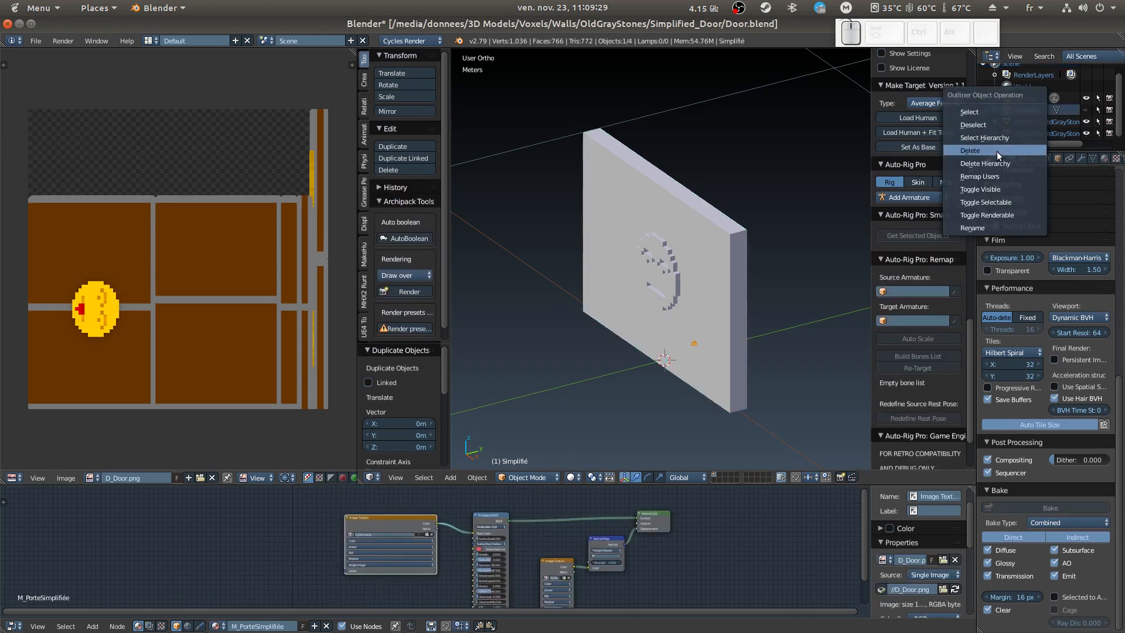
click(996, 151)
Rename the duplicated door object as Simplifiée.
click(1026, 128)
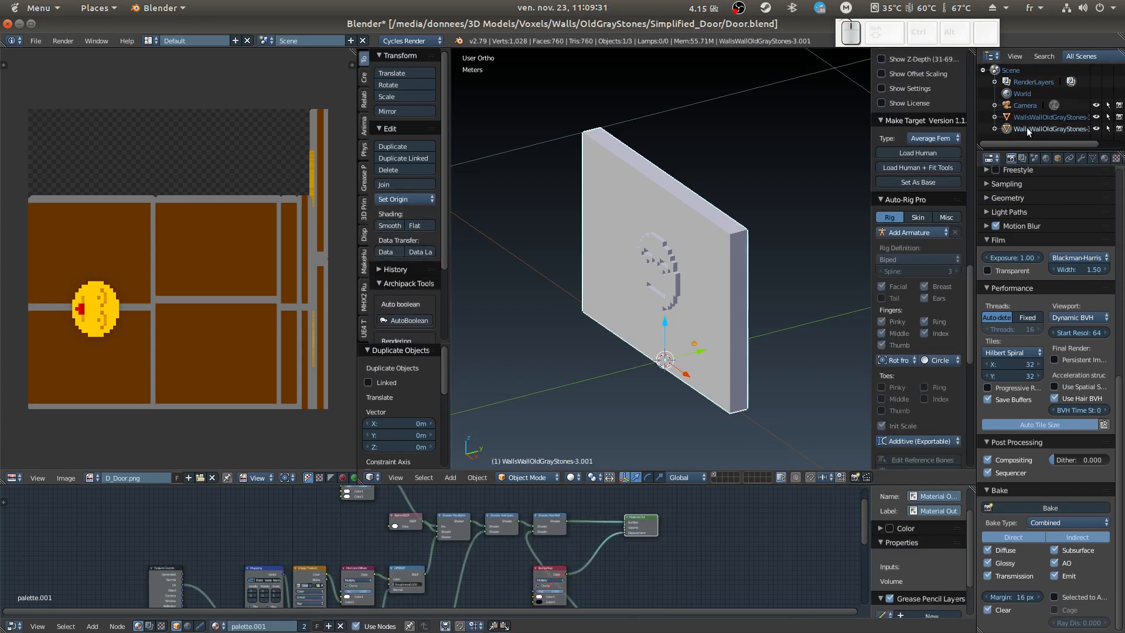
double_click(1026, 128)
text(S)
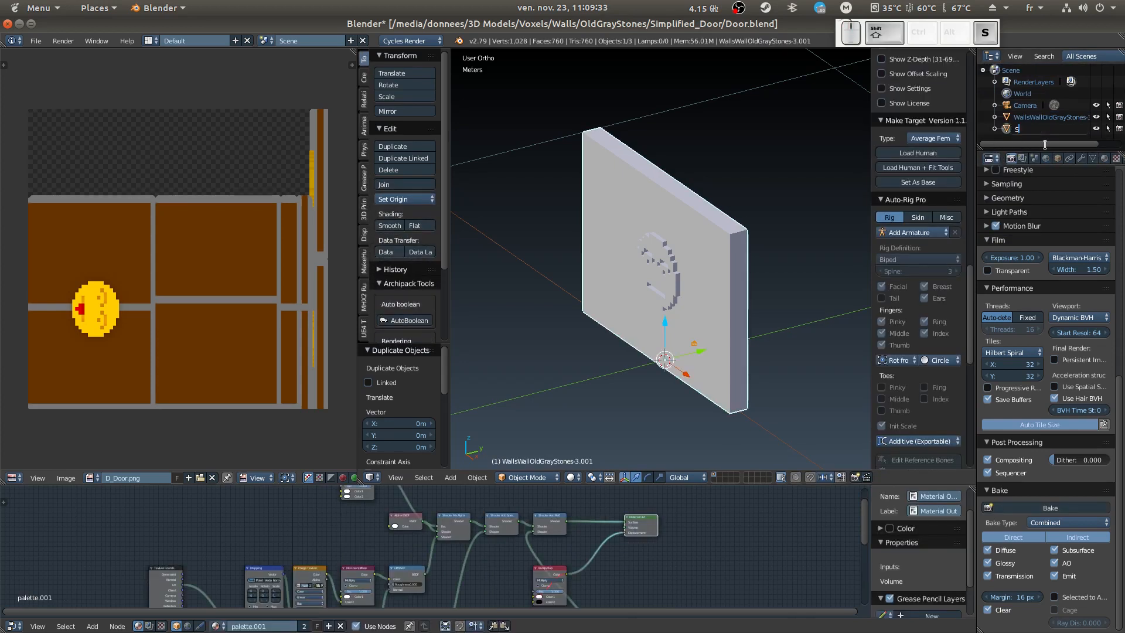
text(implifiée)
key(Return)
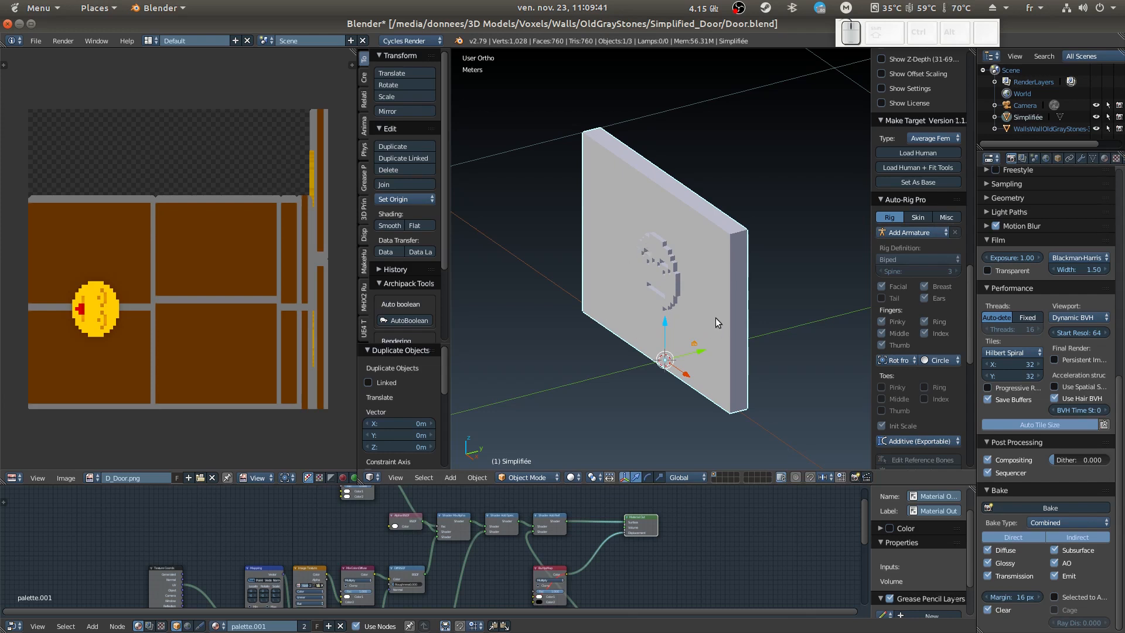
Add a Remesh modifier to the Simplifiée door.
click(1081, 159)
click(1050, 199)
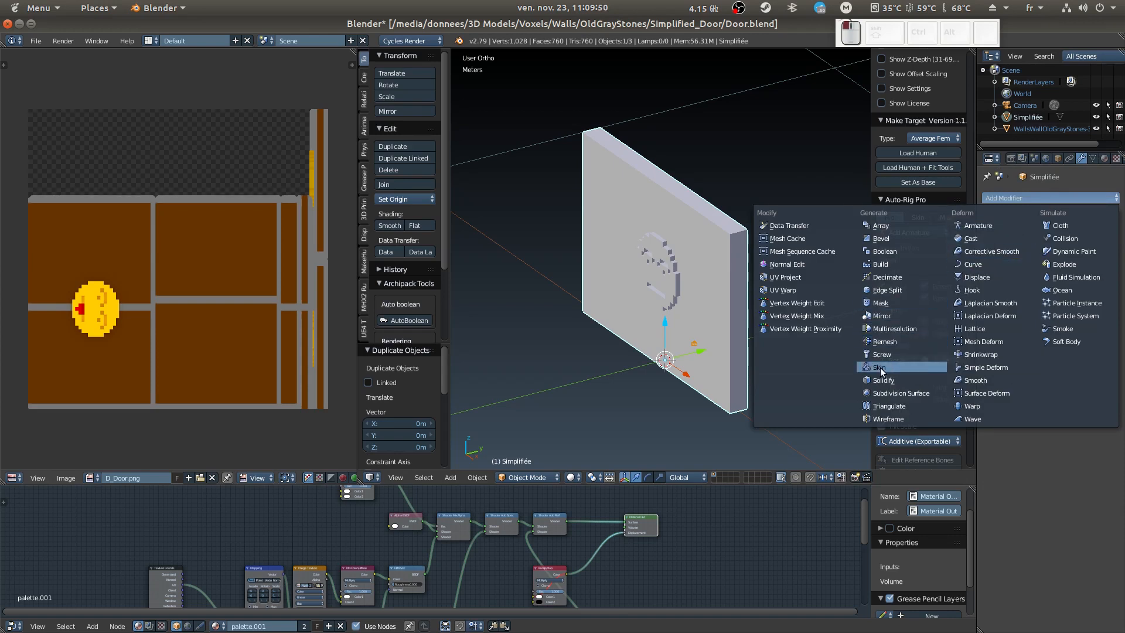
click(930, 342)
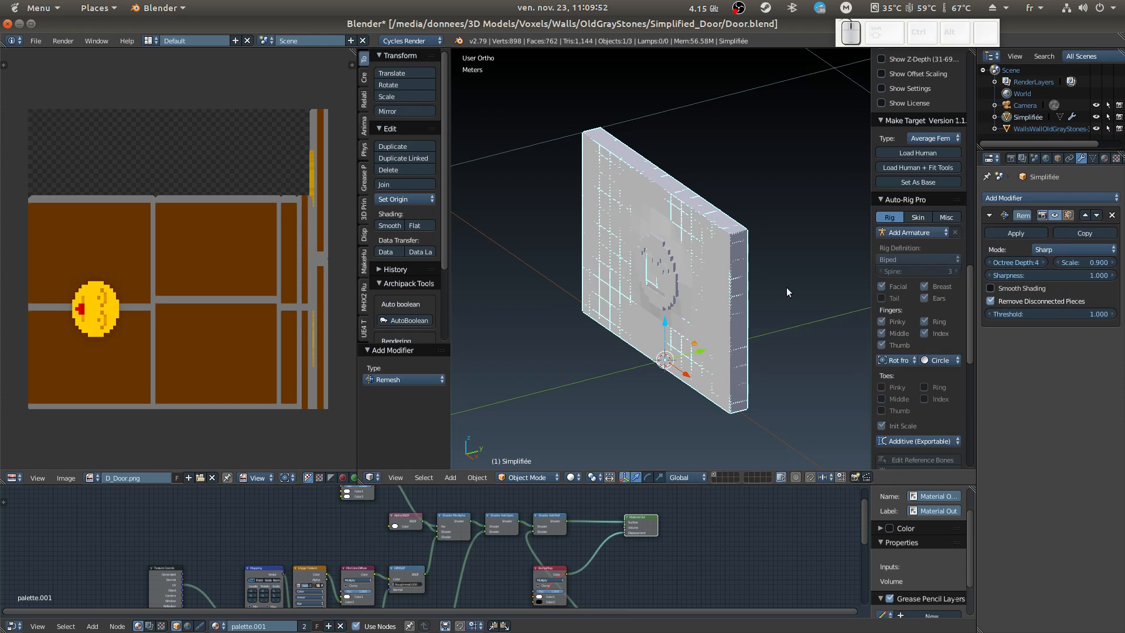
Set the Remesh modifier's Octree Depth to 1 and apply the modifier to the Simplifiée door.
middle_drag(786, 287, 782, 321)
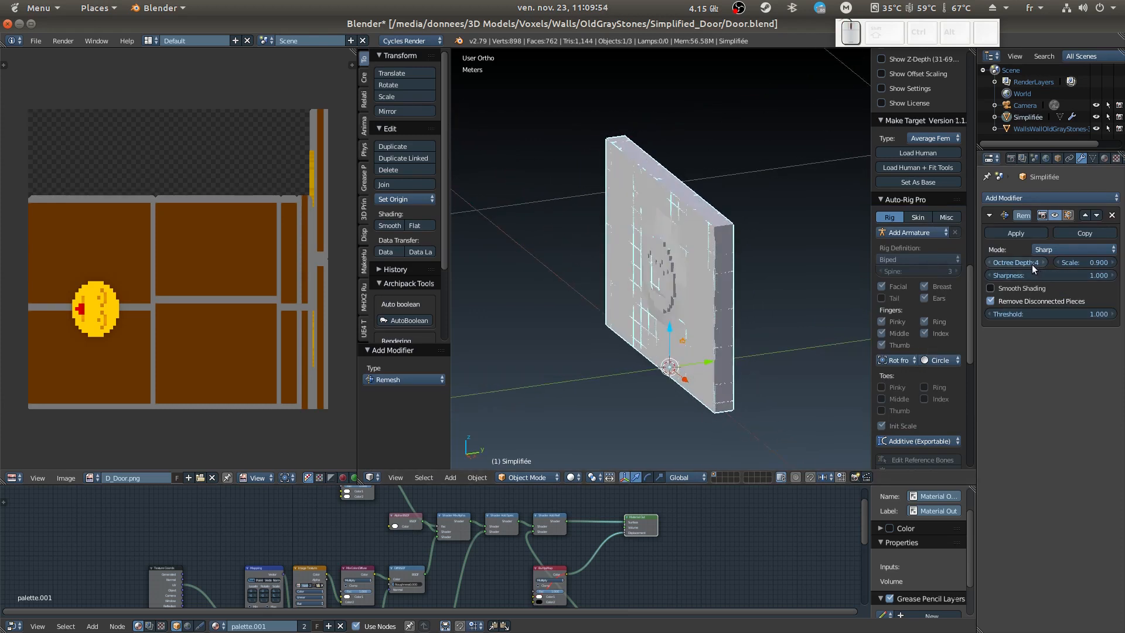
drag(1031, 265, 1005, 265)
middle_drag(716, 274, 791, 276)
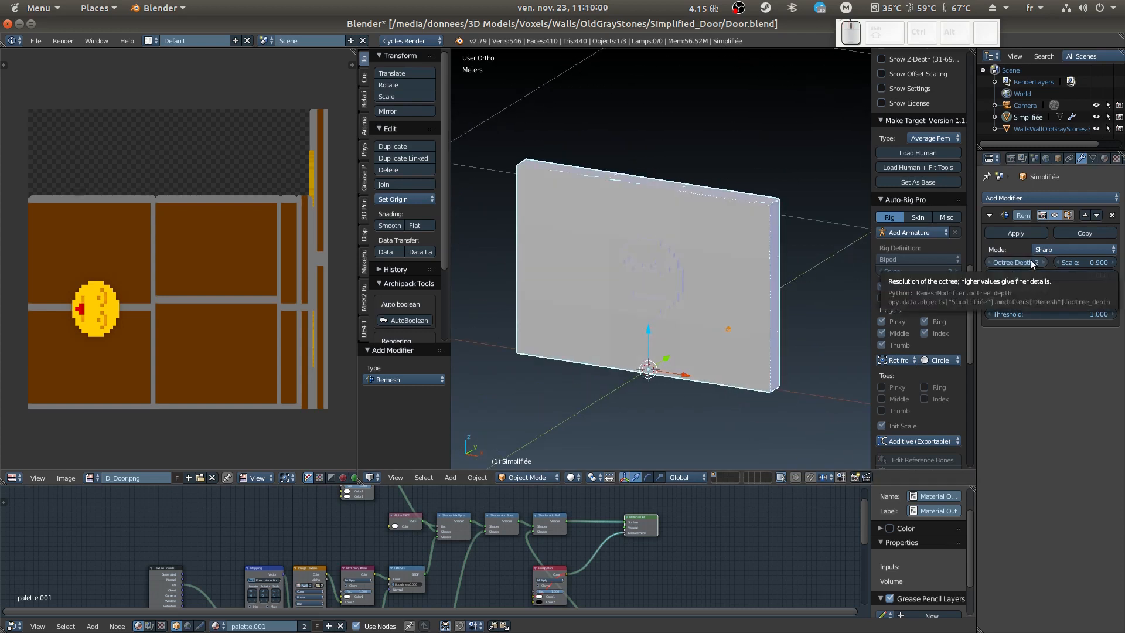
drag(1030, 265, 1019, 265)
middle_drag(840, 263, 783, 276)
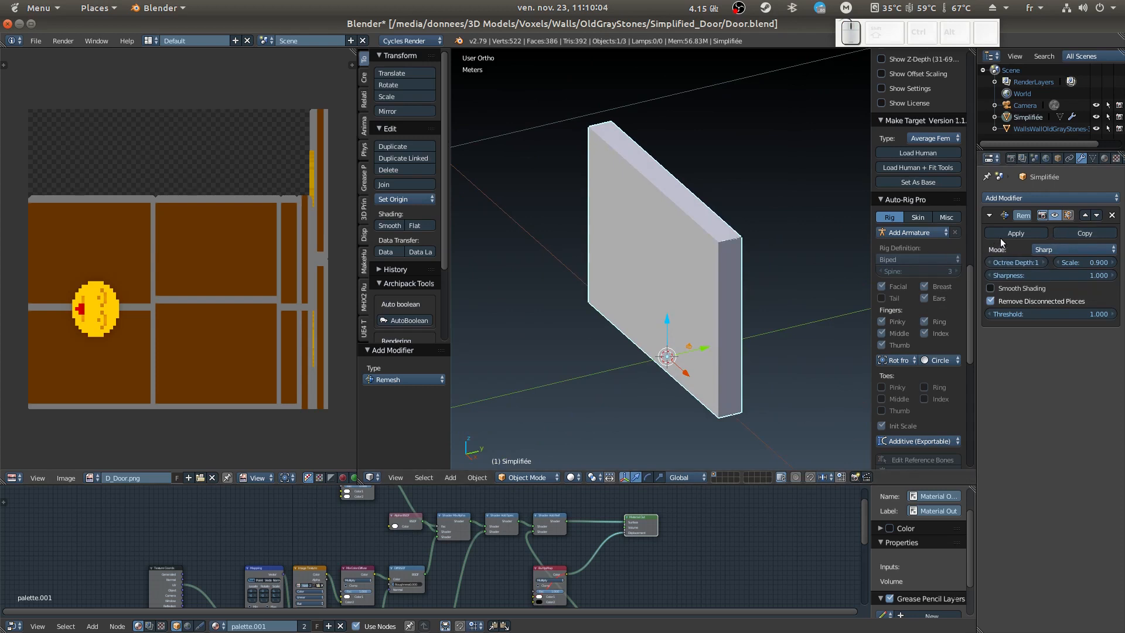
click(1014, 233)
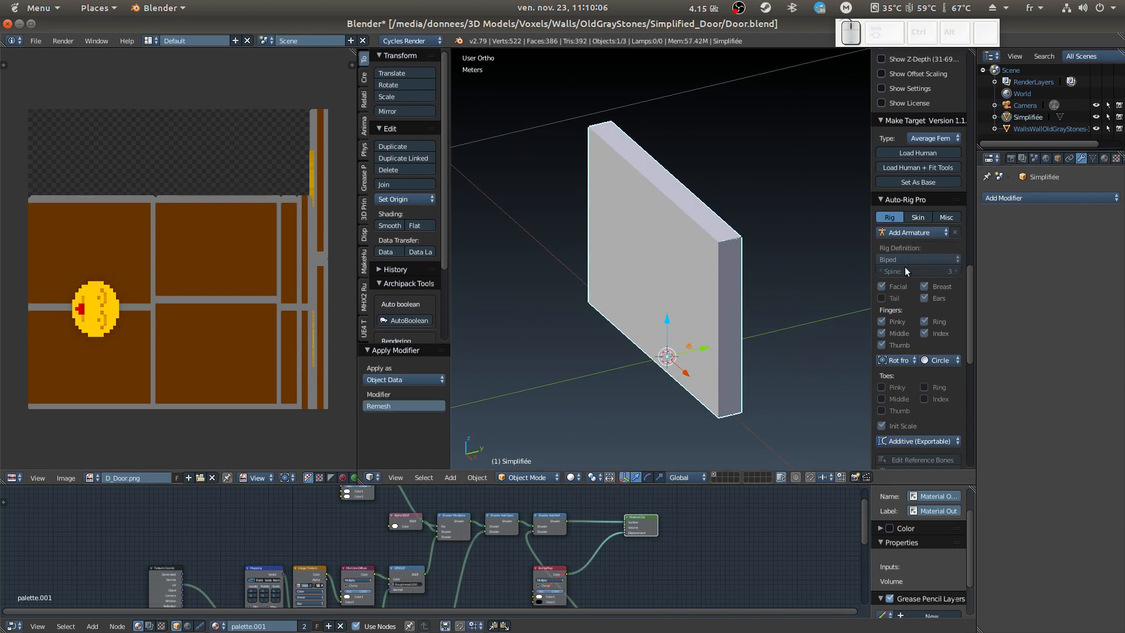
Put the original WallsWallOldGrayStones door in Edit Mode and examine its mesh around the smiley and along the door edges.
click(1055, 129)
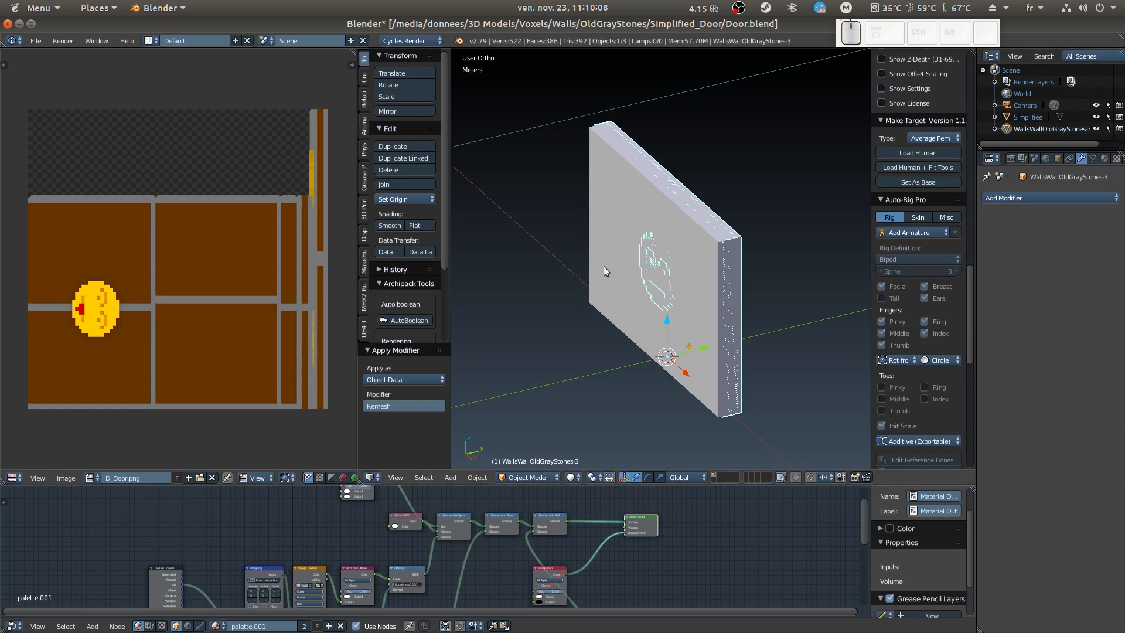
key(Tab)
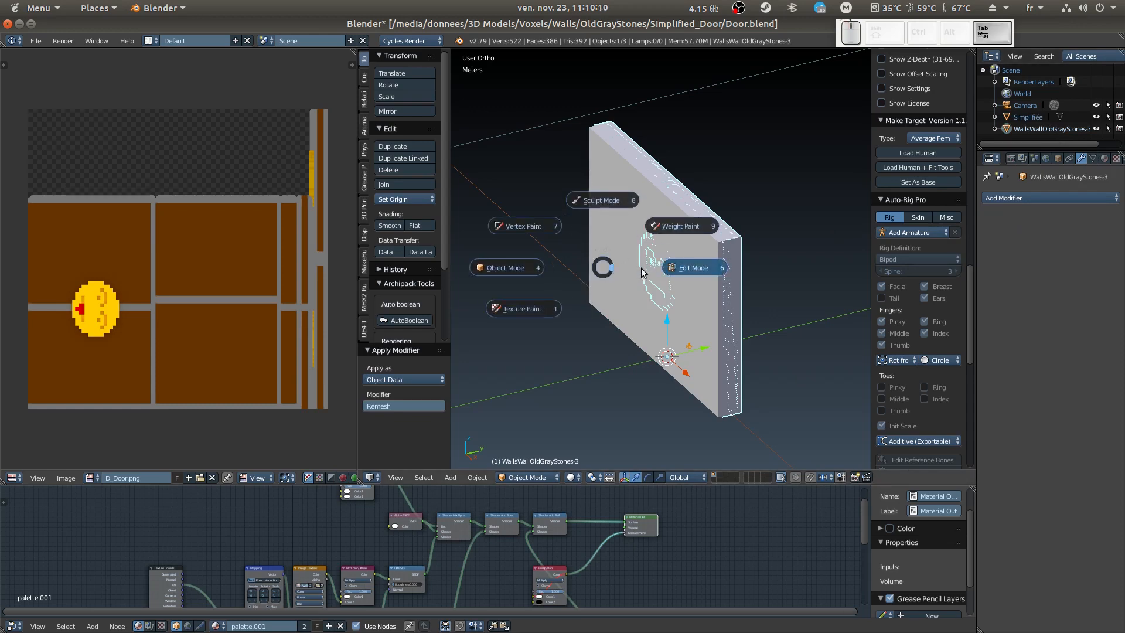
middle_drag(612, 270, 692, 239)
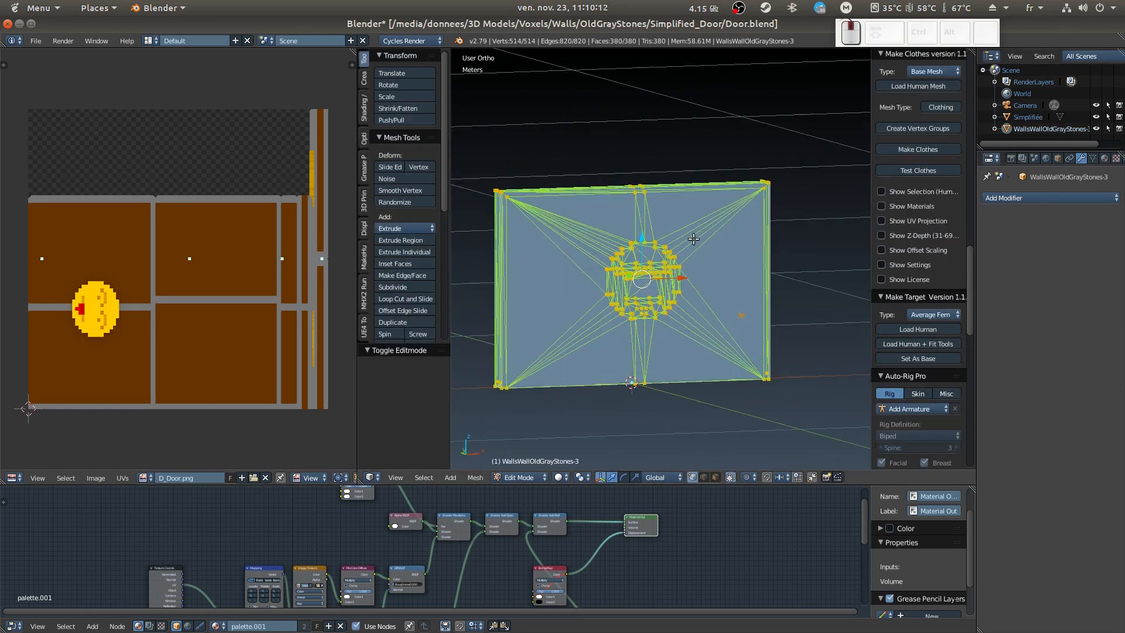
scroll(667, 255, up, 5)
scroll(619, 345, down, 3)
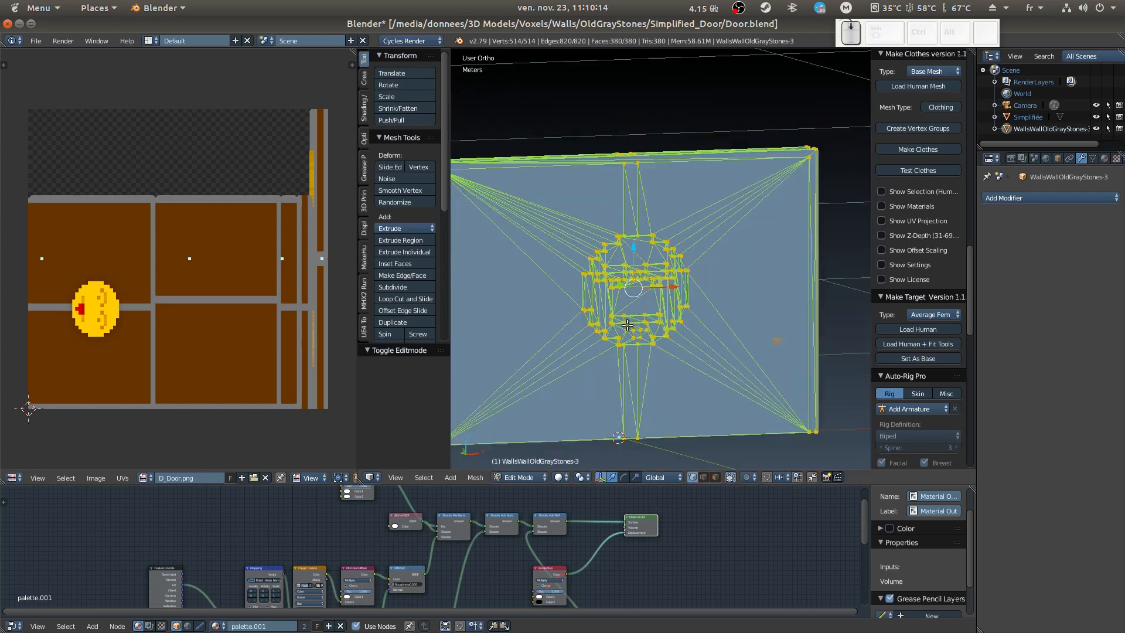
middle_drag(787, 206, 676, 230)
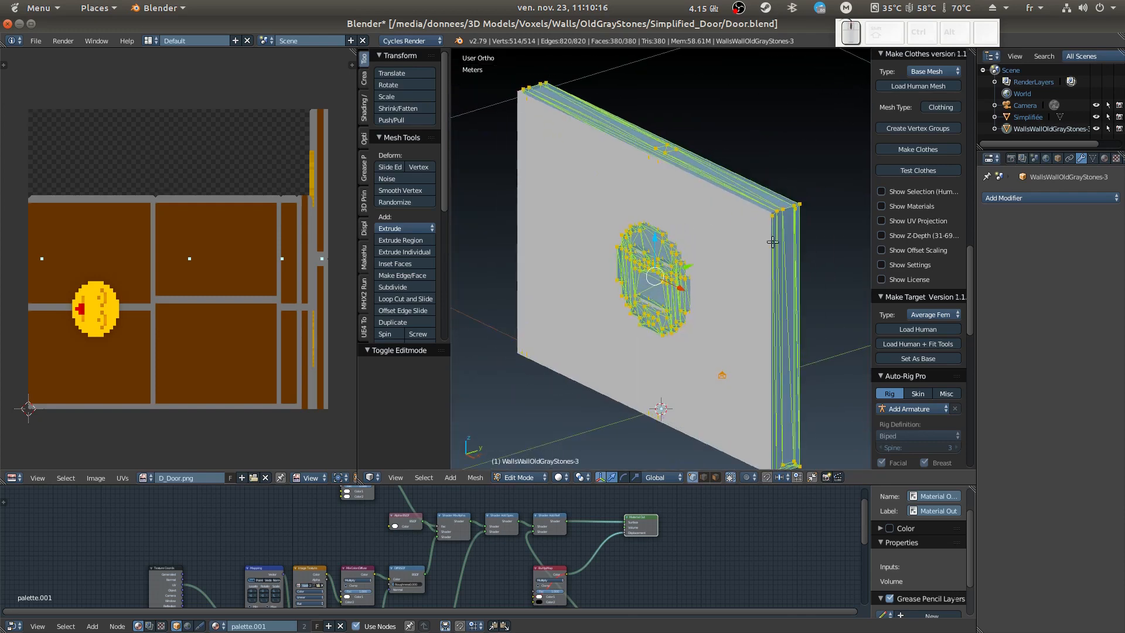
middle_drag(711, 276, 767, 260)
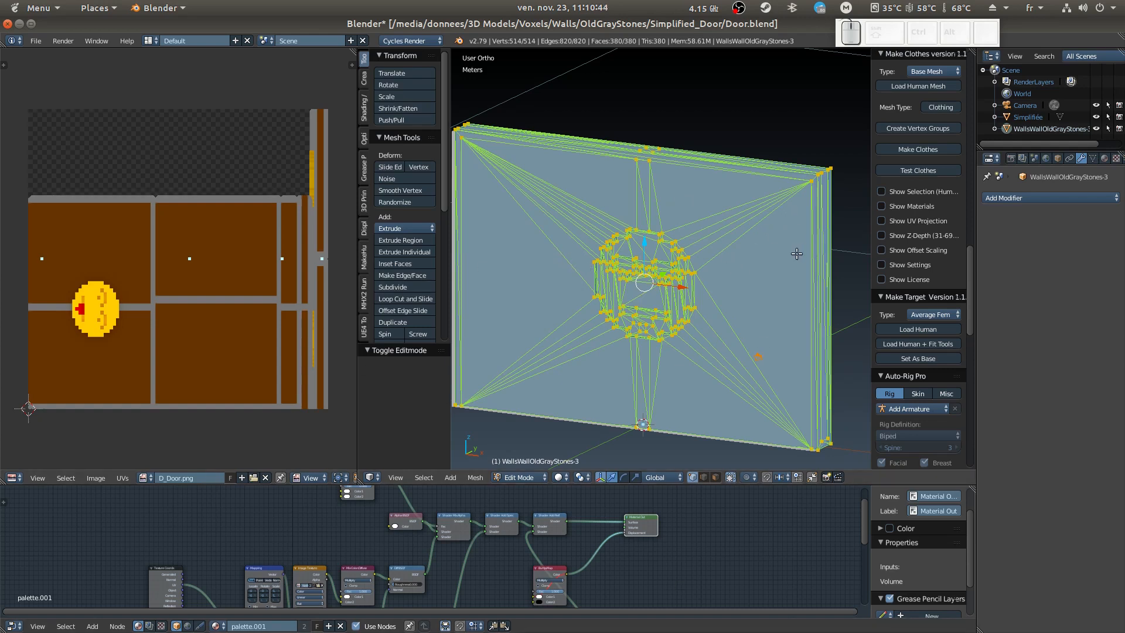
middle_drag(798, 305, 615, 313)
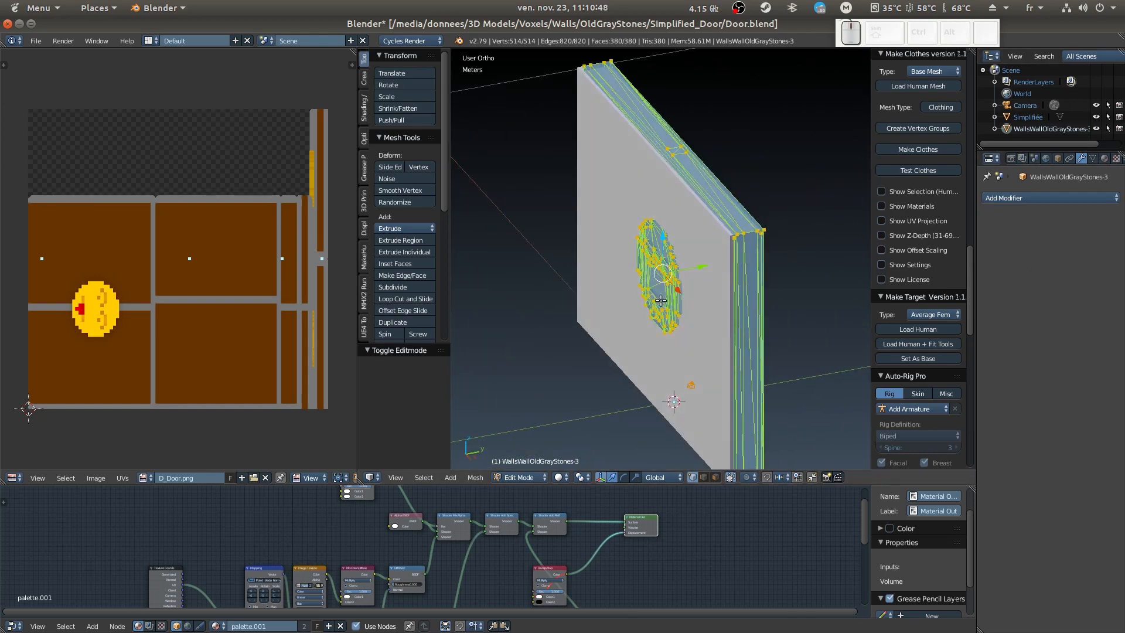
middle_drag(821, 216, 733, 223)
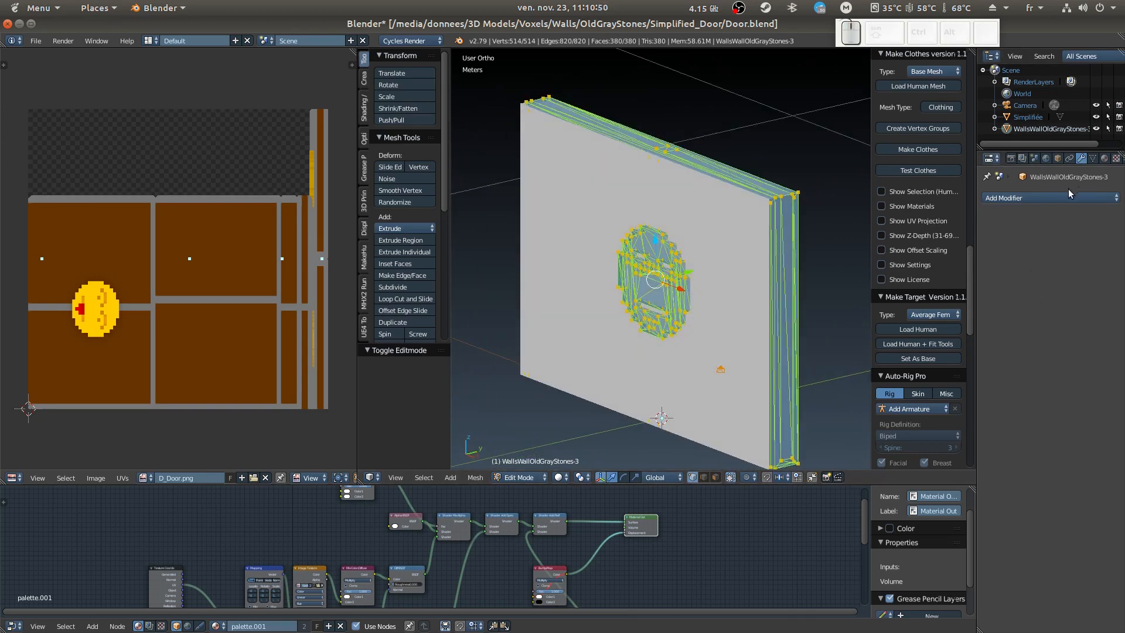
In Edit Mode, move the four corner vertices of Simplifiée's front face 1 cm along Y and return to Object Mode.
click(1036, 117)
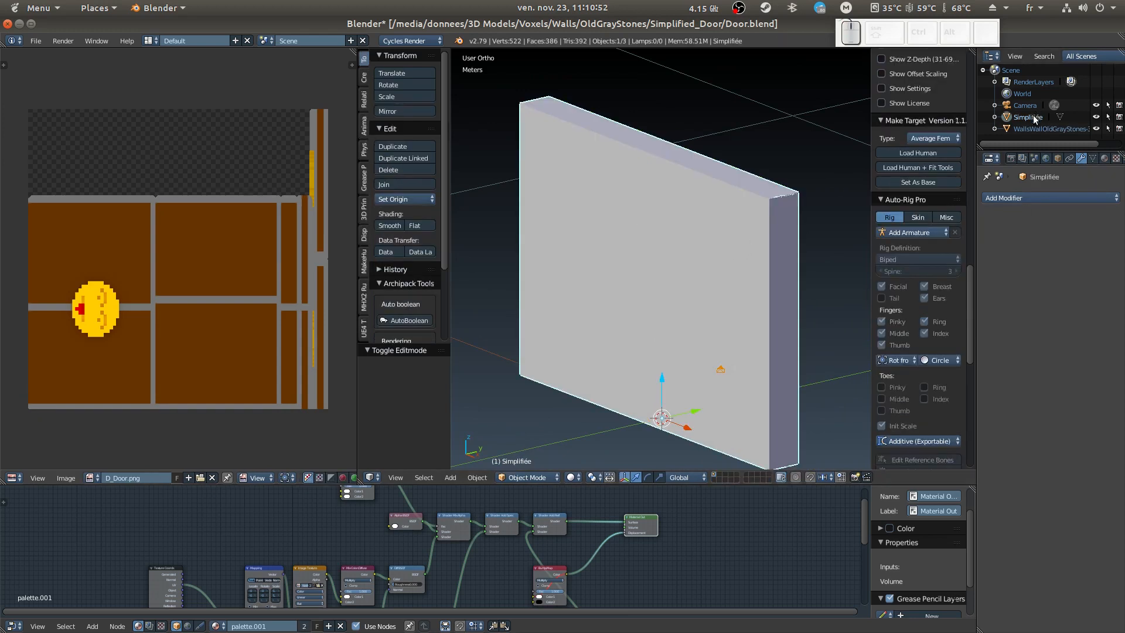
middle_drag(768, 209, 741, 205)
key(Tab)
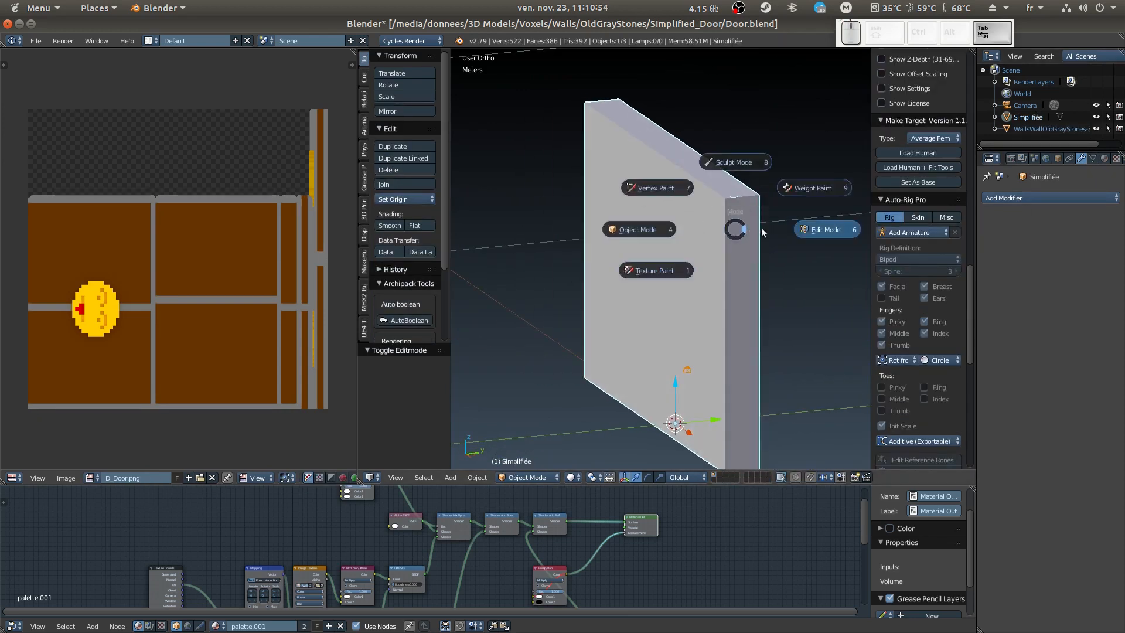
click(761, 227)
right_click(724, 198)
shift+right_click(586, 102)
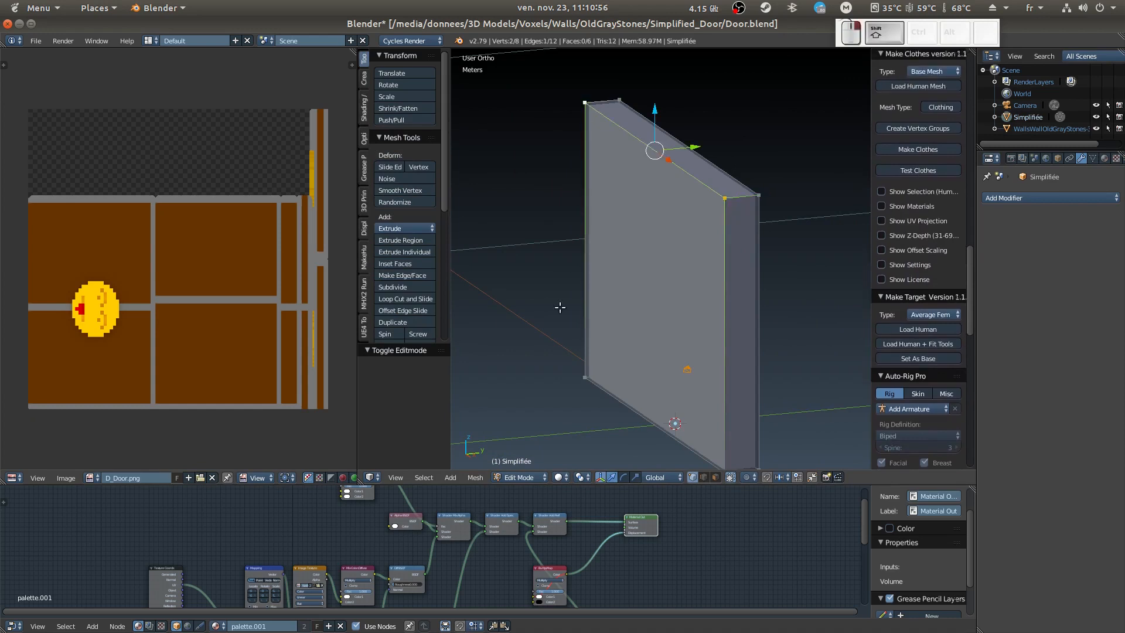
shift+right_click(585, 377)
shift+middle_drag(721, 441, 678, 376)
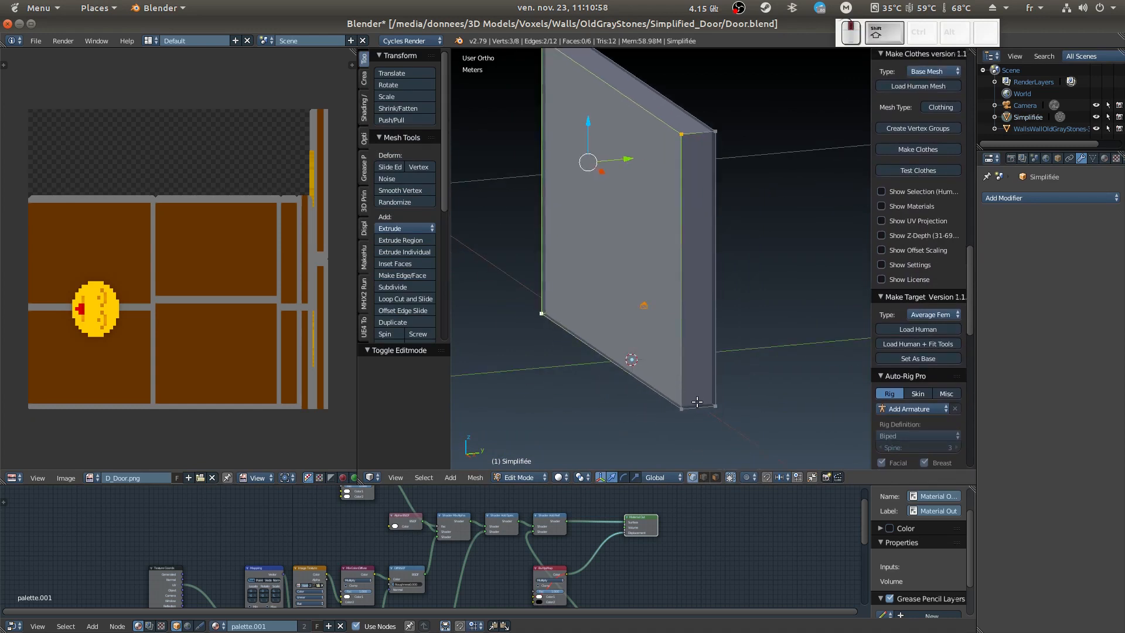
shift+right_click(681, 408)
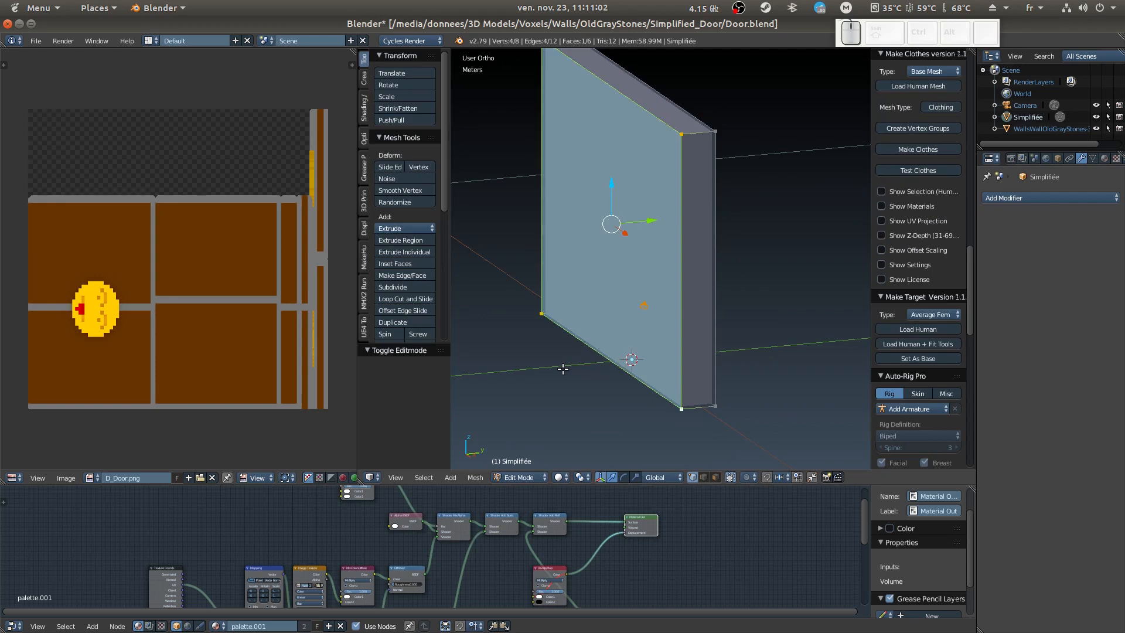
key(KP_3)
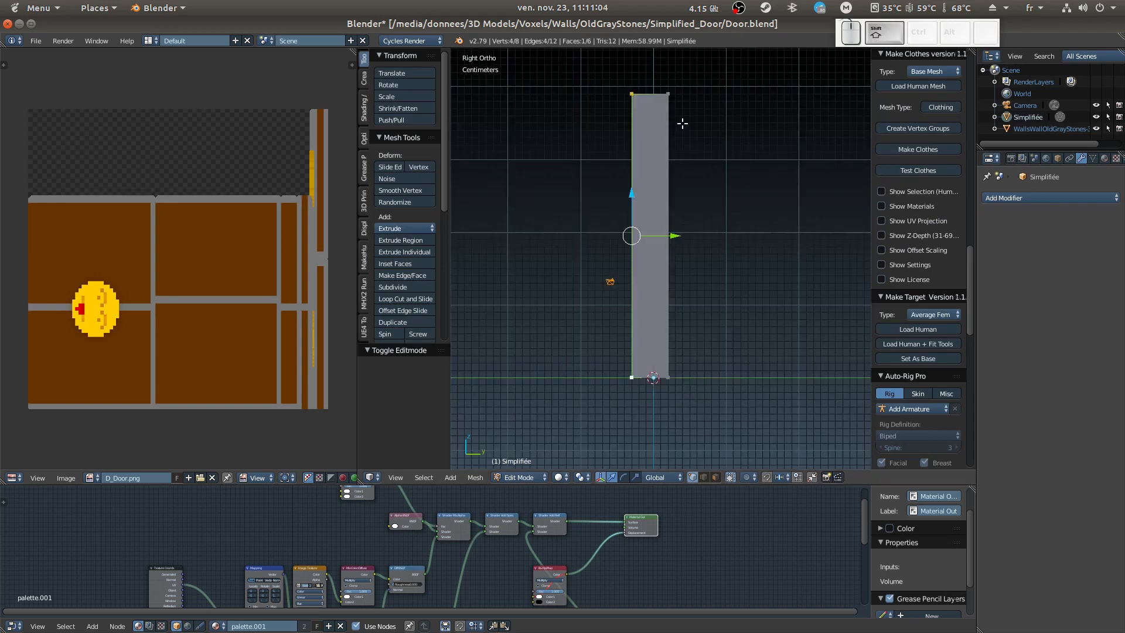
scroll(683, 123, up, 4)
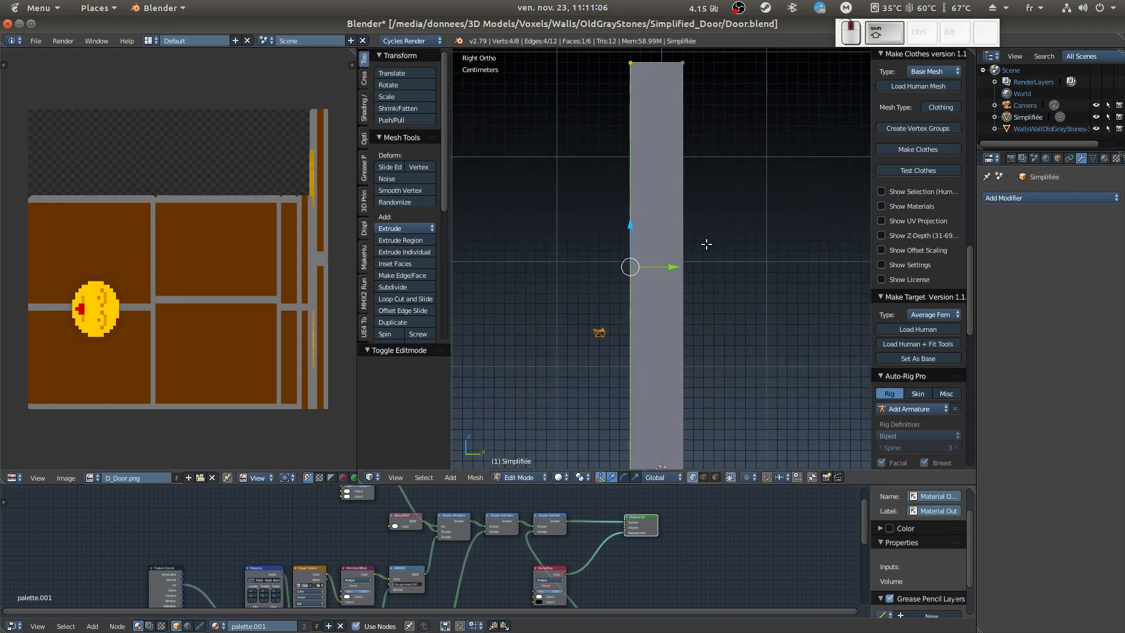
mouse_move(675, 267)
mouse_down()
mouse_move(700, 269)
mouse_move(690, 264)
mouse_up()
middle_drag(691, 264, 706, 291)
key(Tab)
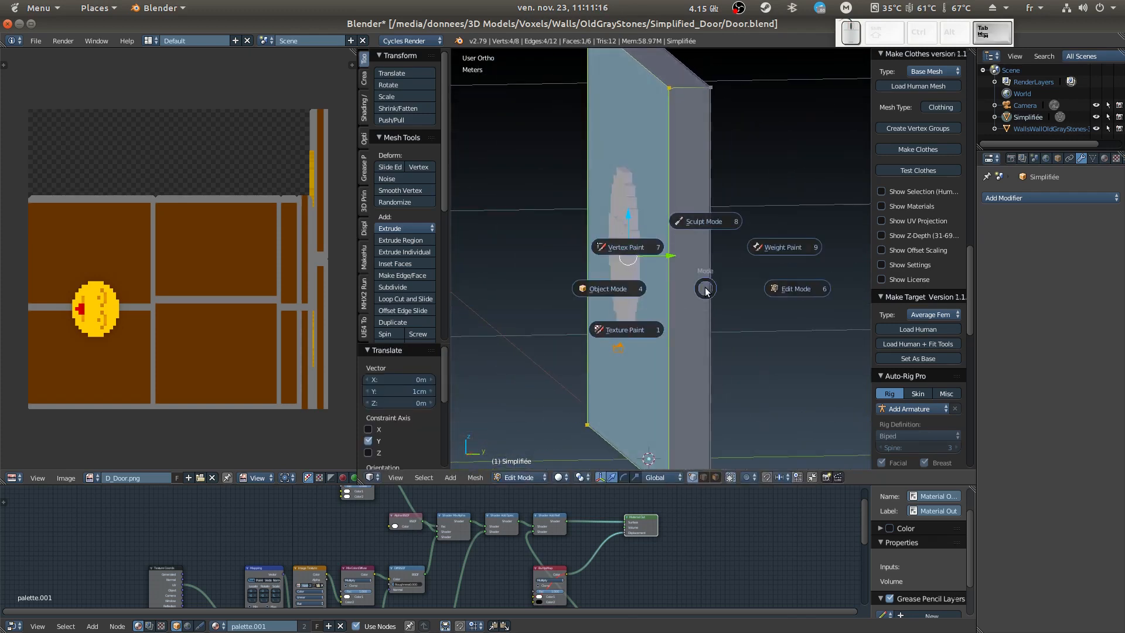
click(638, 294)
Apply rotation and scale to the Simplifiée door object.
scroll(673, 296, down, 4)
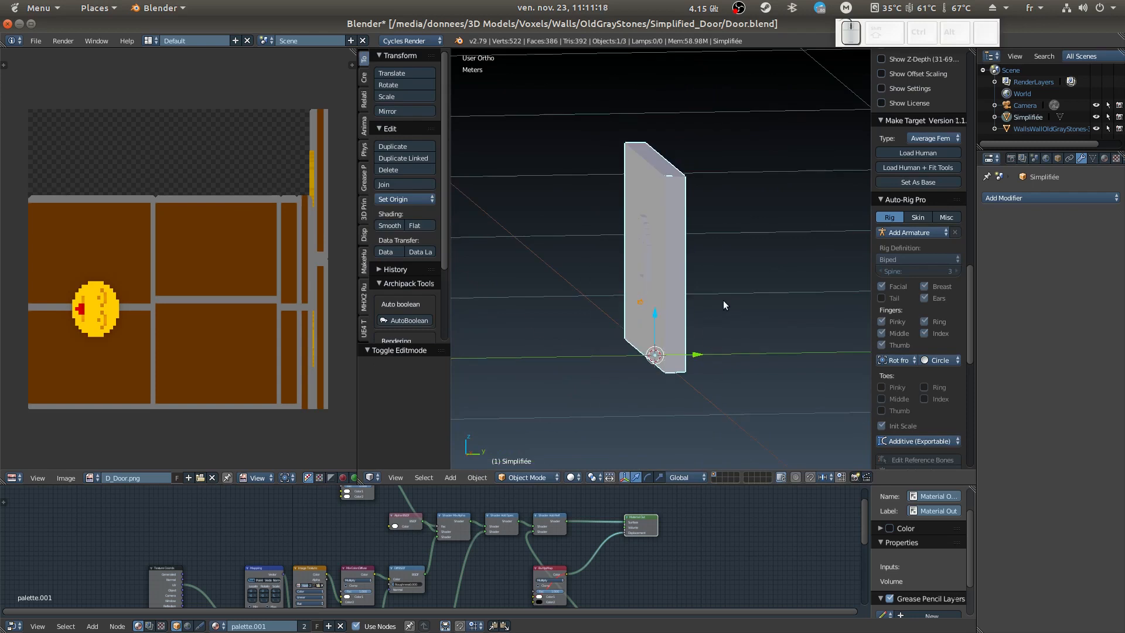
key(ctrl)
key(ctrl+a)
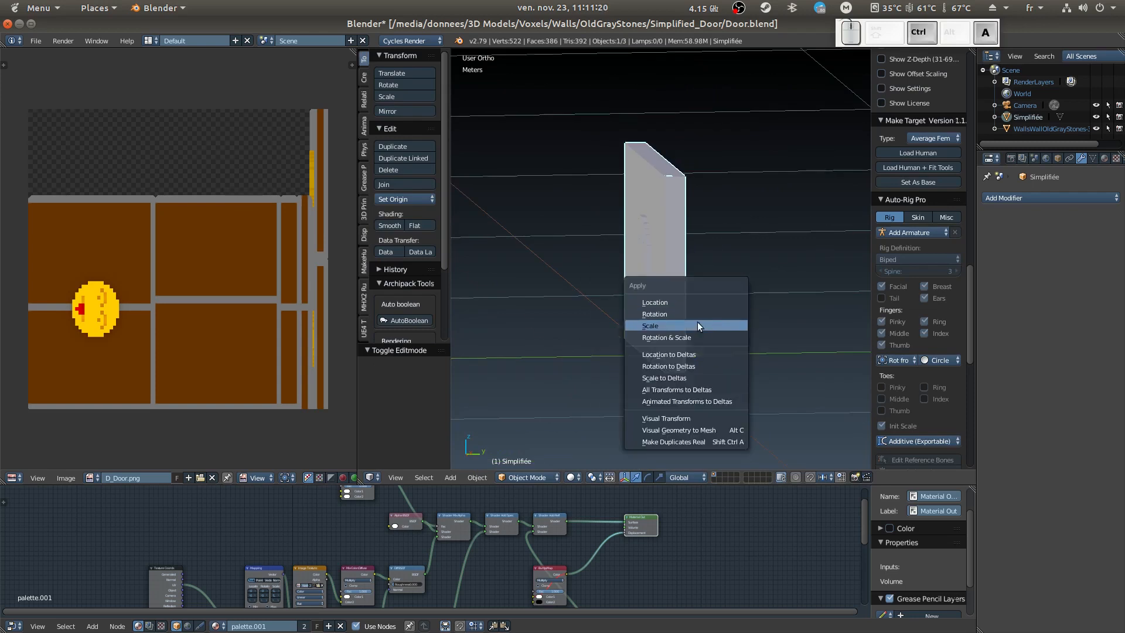
click(687, 333)
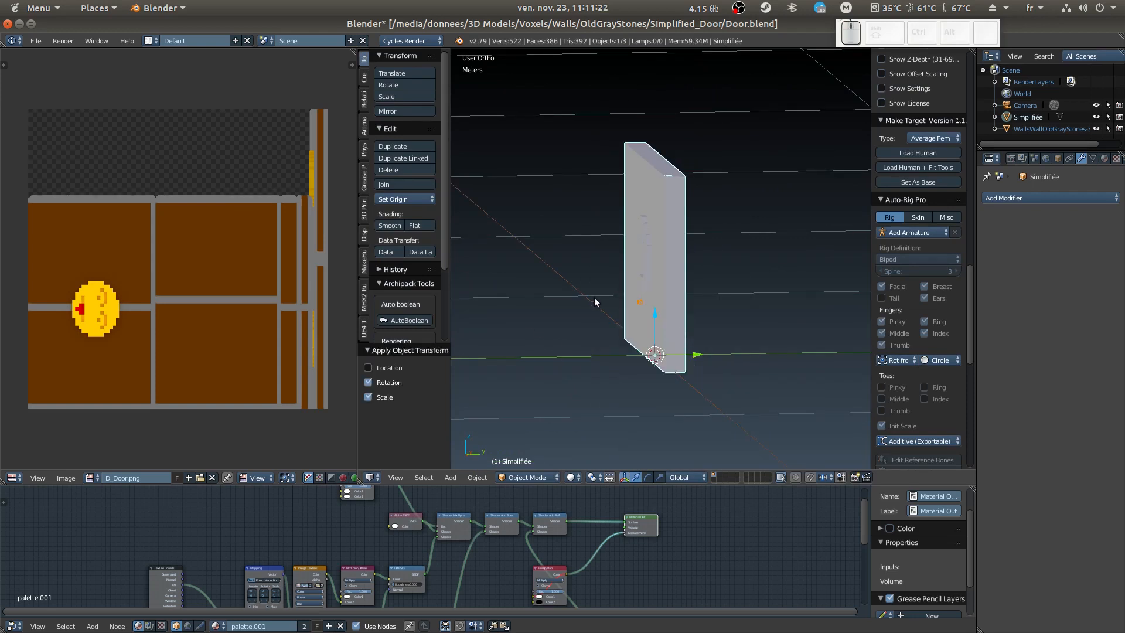
middle_drag(596, 304, 668, 311)
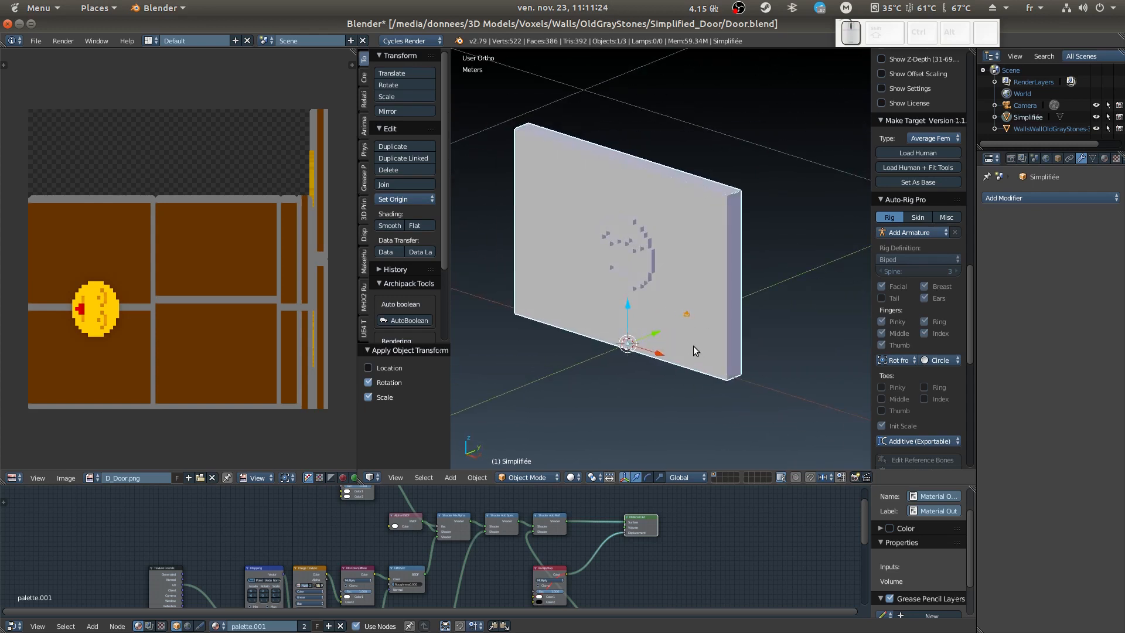
key(ctrl+a)
click(628, 363)
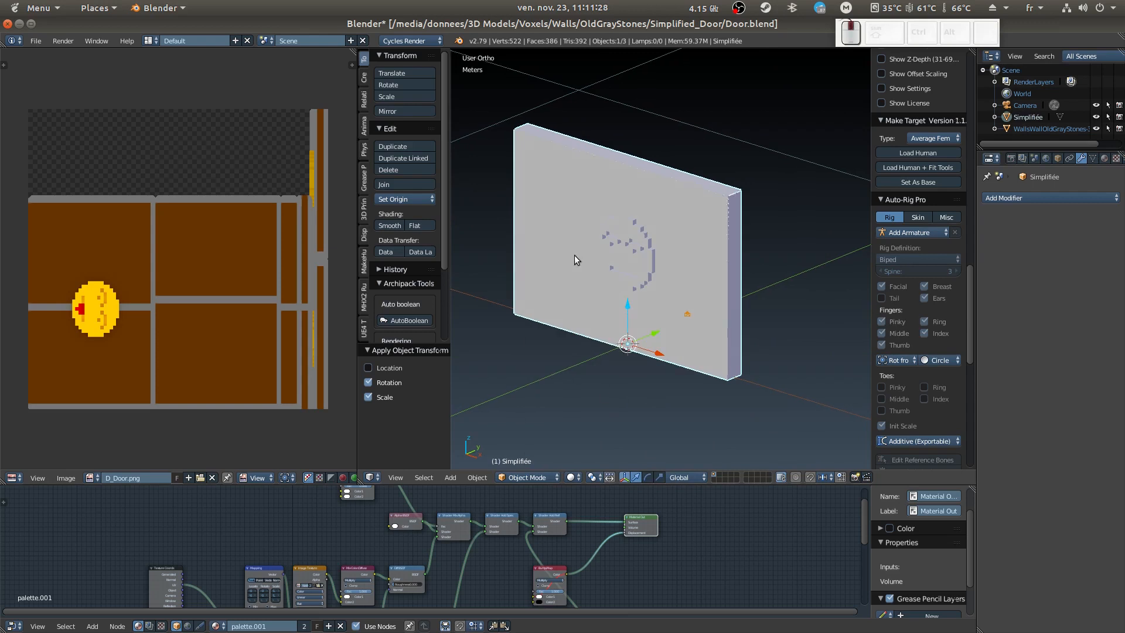
Hide the original WallsWallOldGrayStones door in the viewport and select the Simplifiée door.
middle_drag(574, 255, 633, 265)
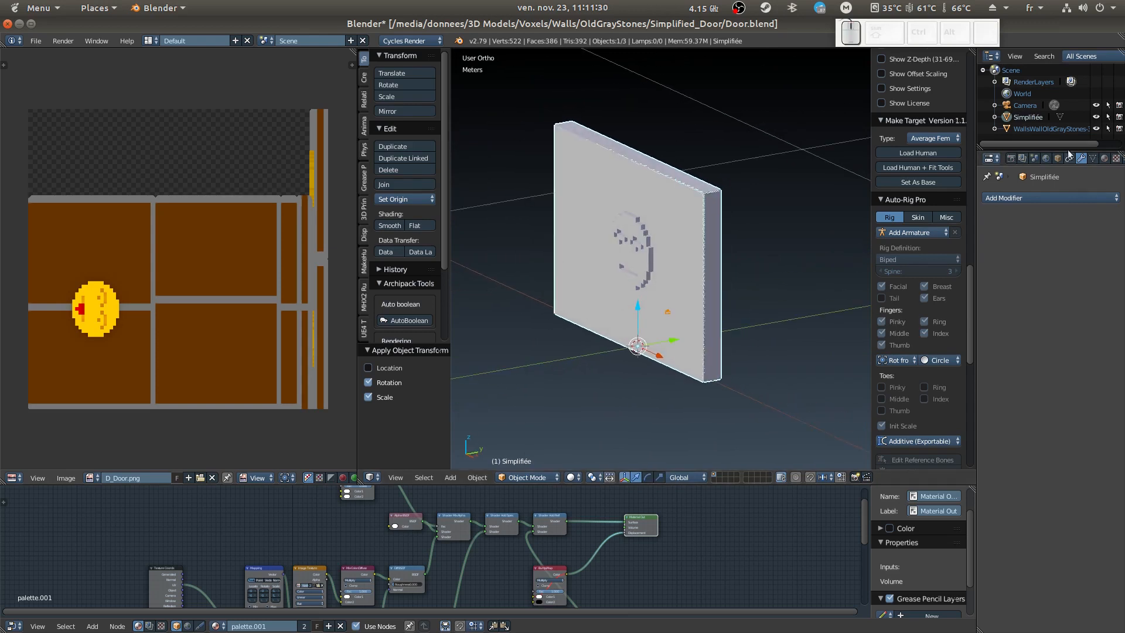
click(1096, 128)
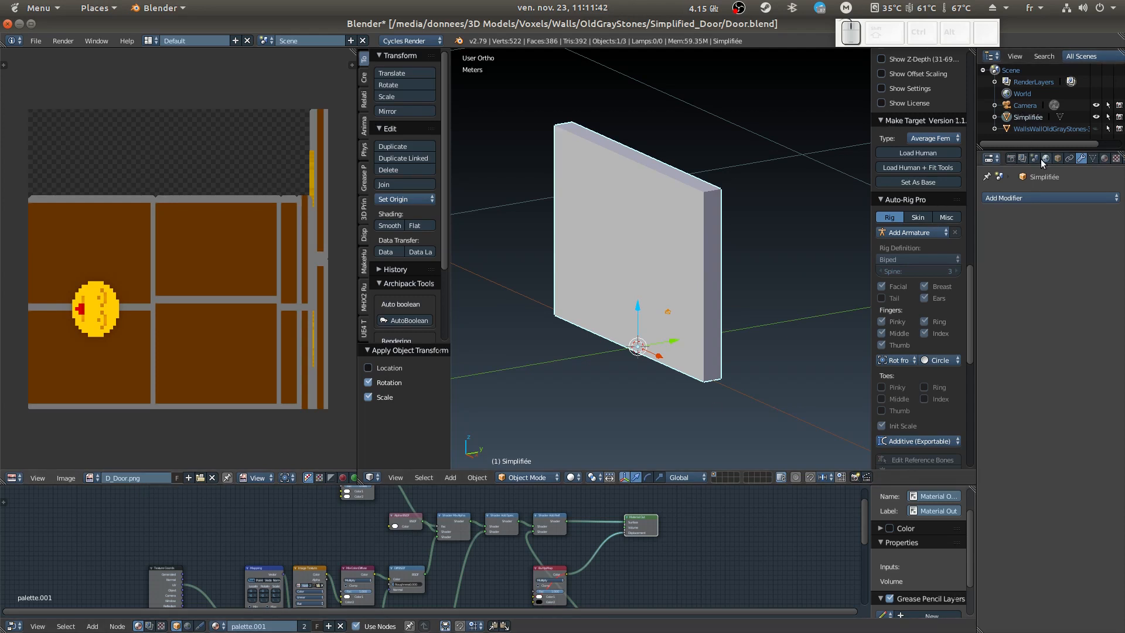
click(1046, 128)
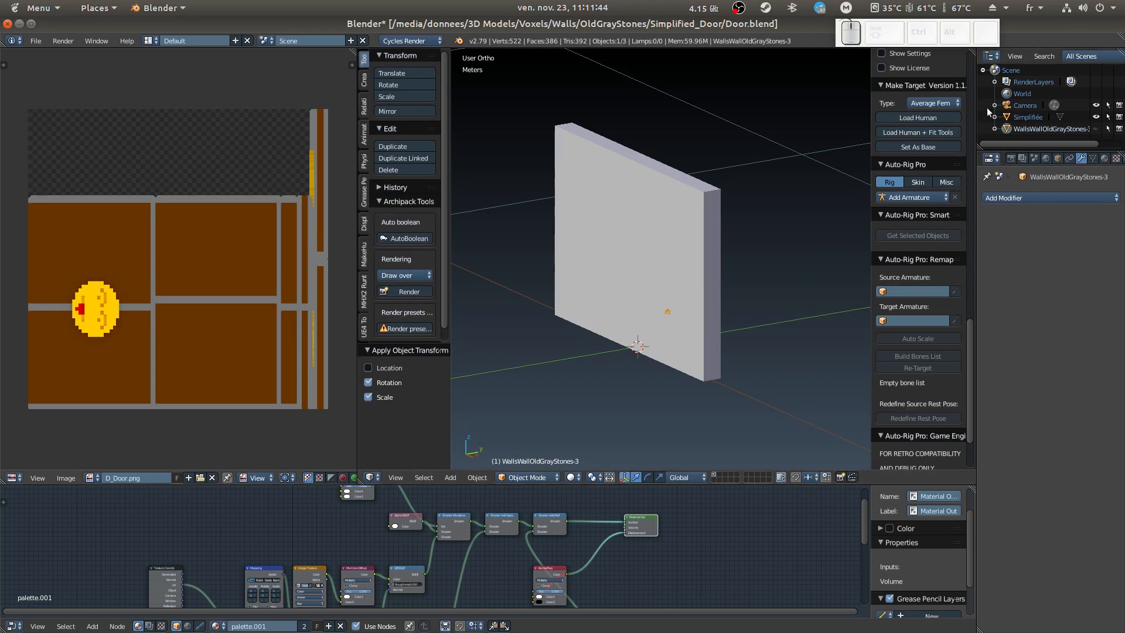
click(1015, 116)
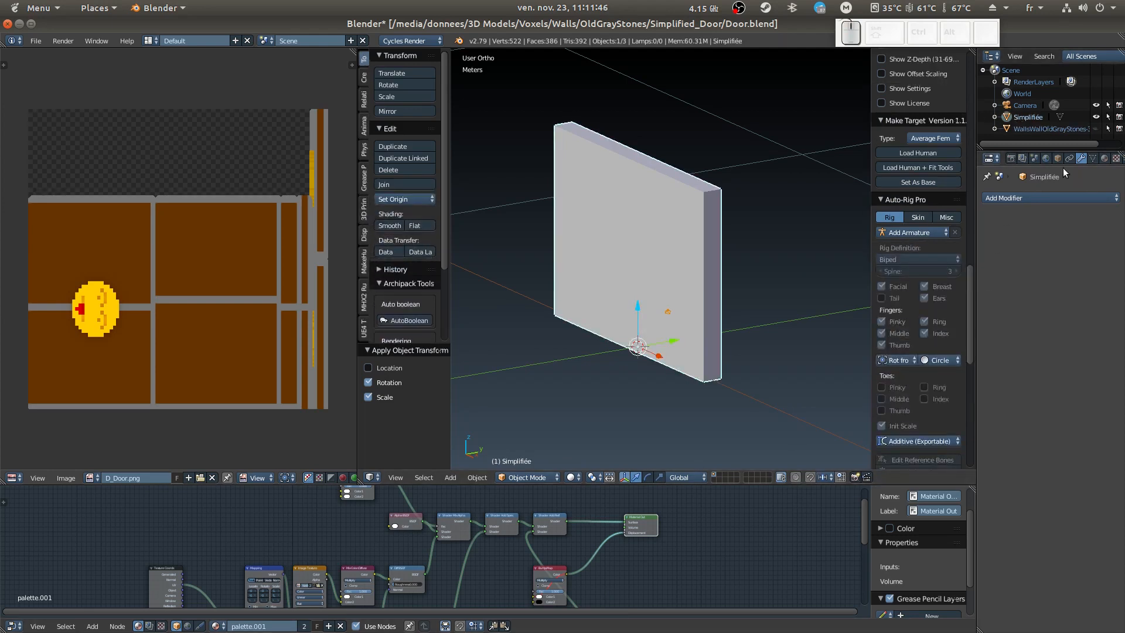
Make a single-user copy of the Simplifiée door's palette.001 material and rename it M_Porte_Simplifiée.
click(1104, 158)
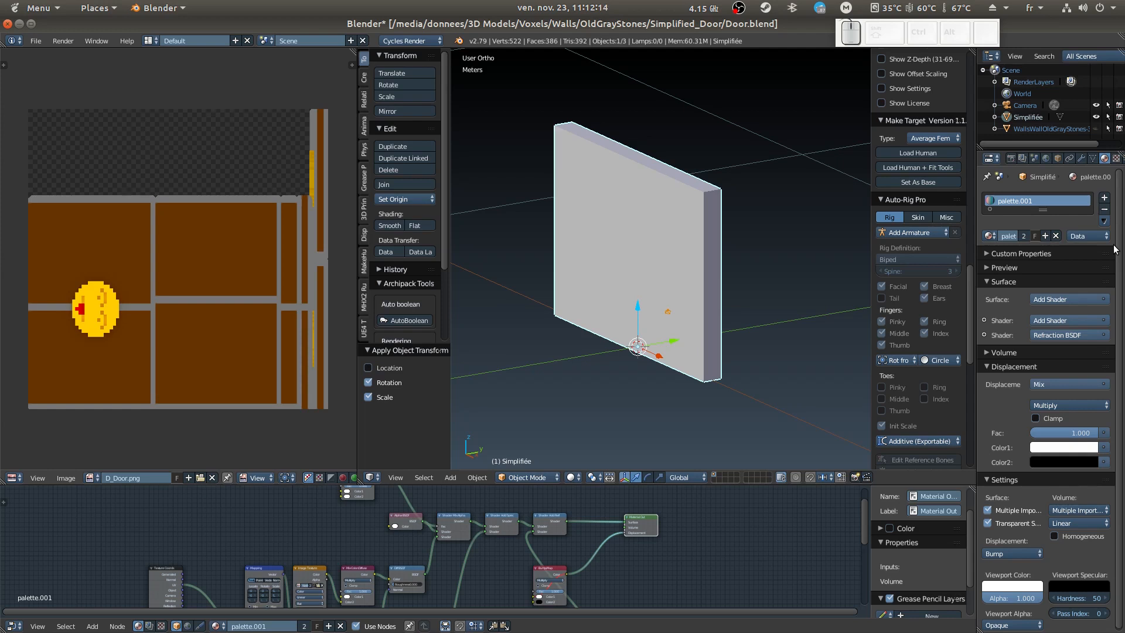
click(1046, 238)
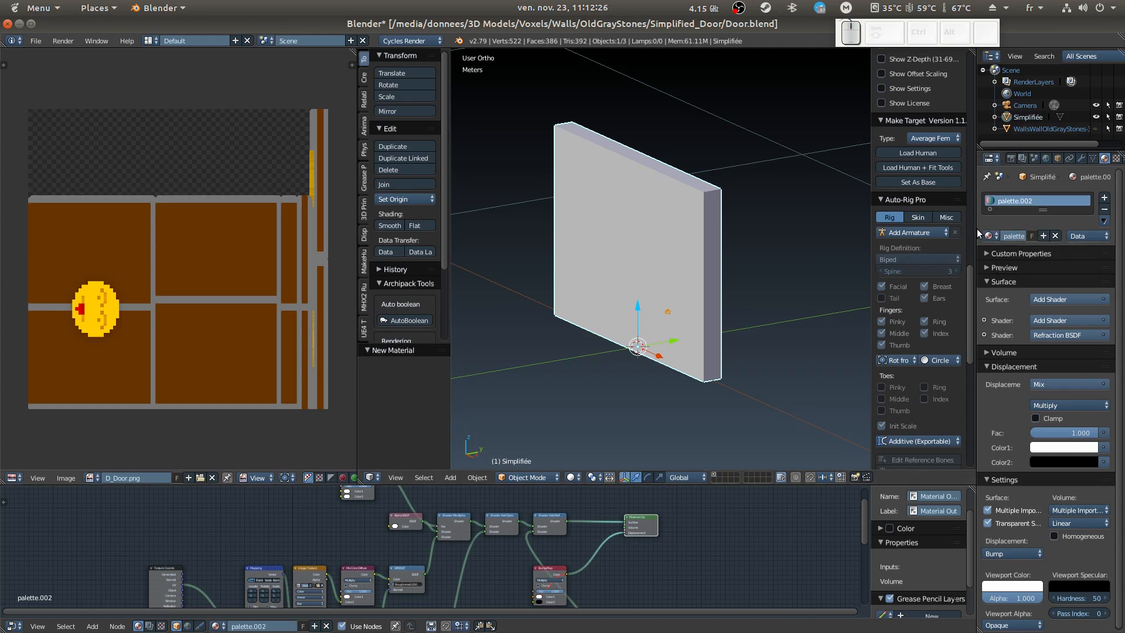
drag(976, 229, 915, 234)
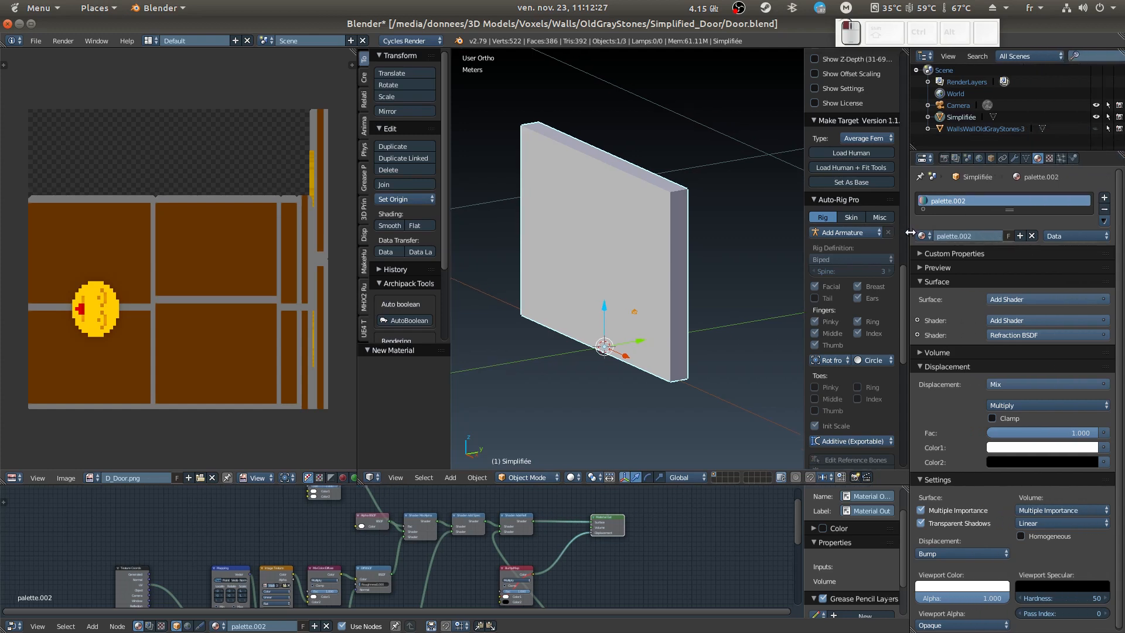
click(941, 236)
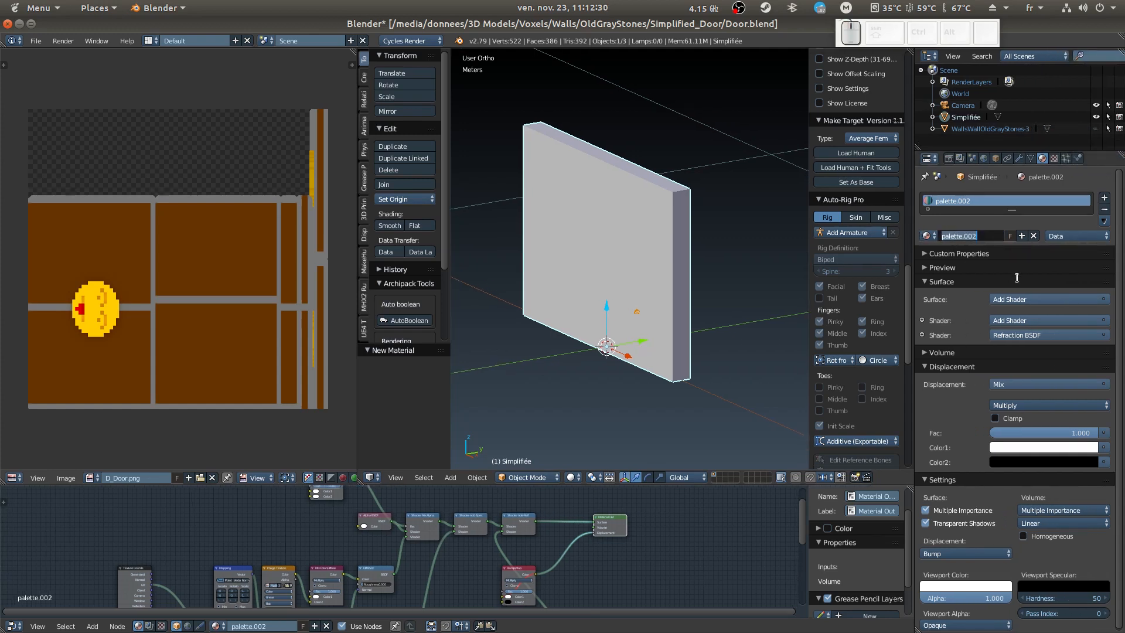
text(M_Por)
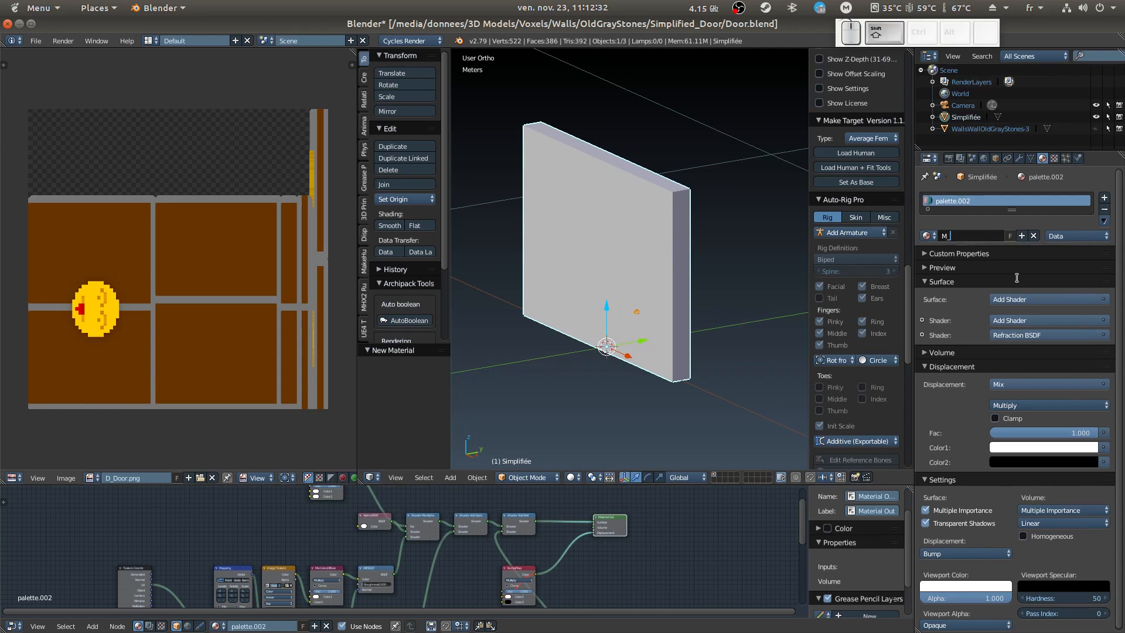
text(te_)
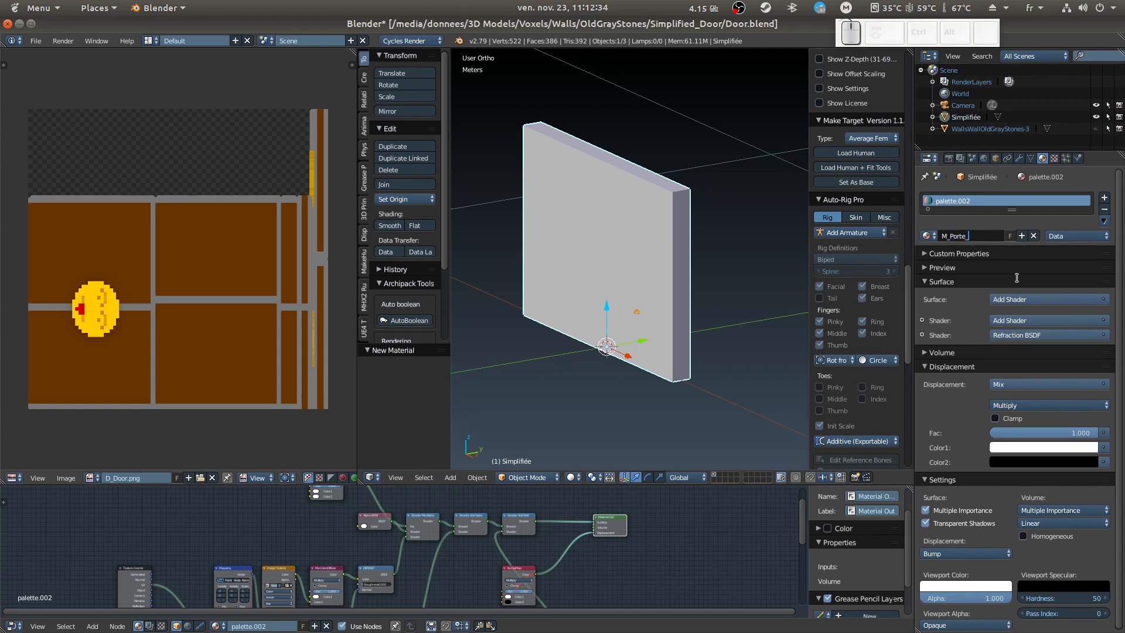
text(Si)
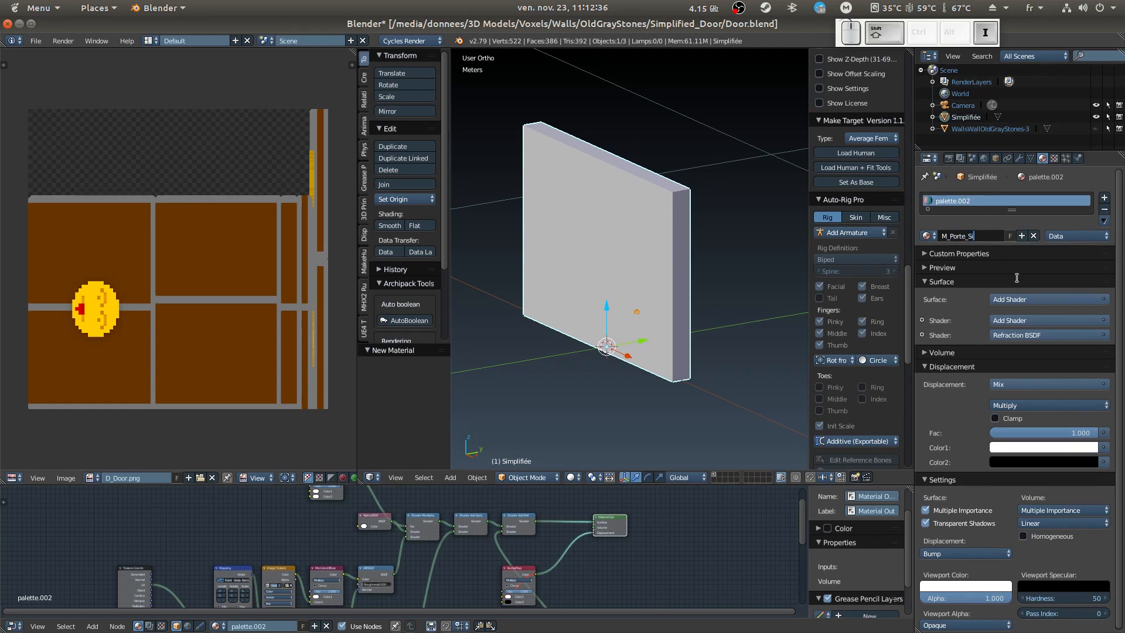
text(mplifiée)
key(Return)
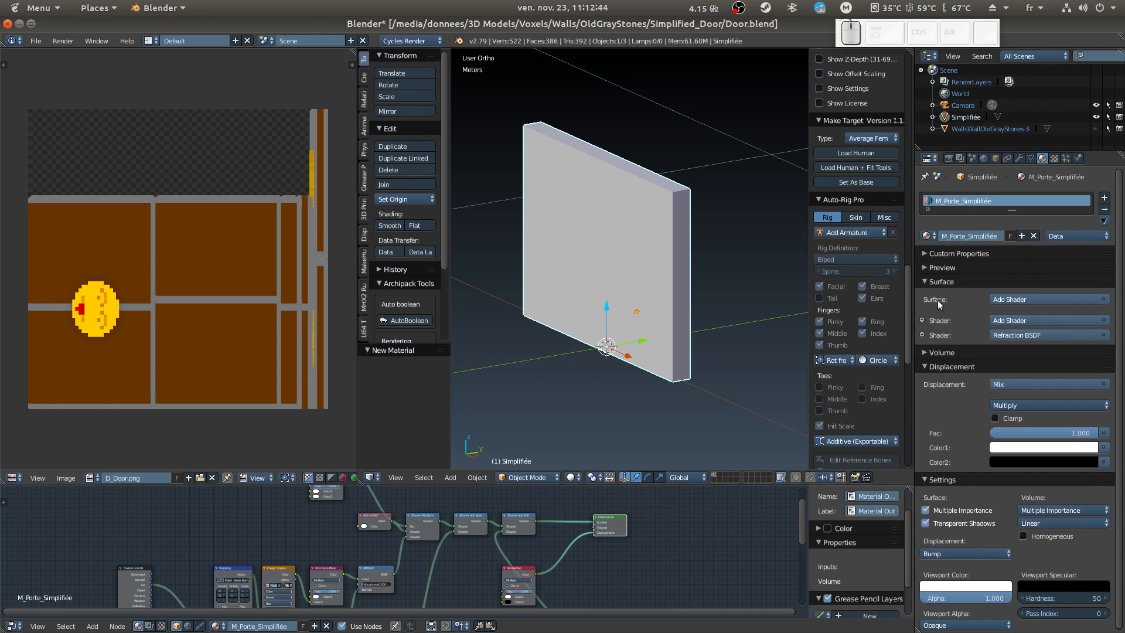
Change the M_Porte_Simplifiée material's surface shader to Principled BSDF.
click(1013, 300)
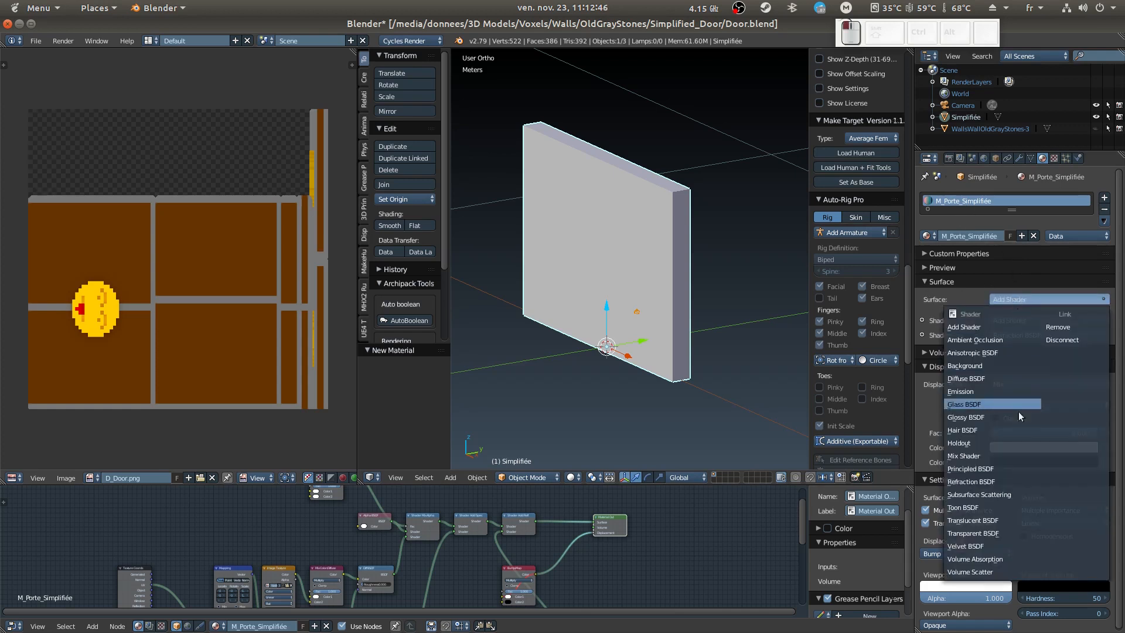
click(1004, 468)
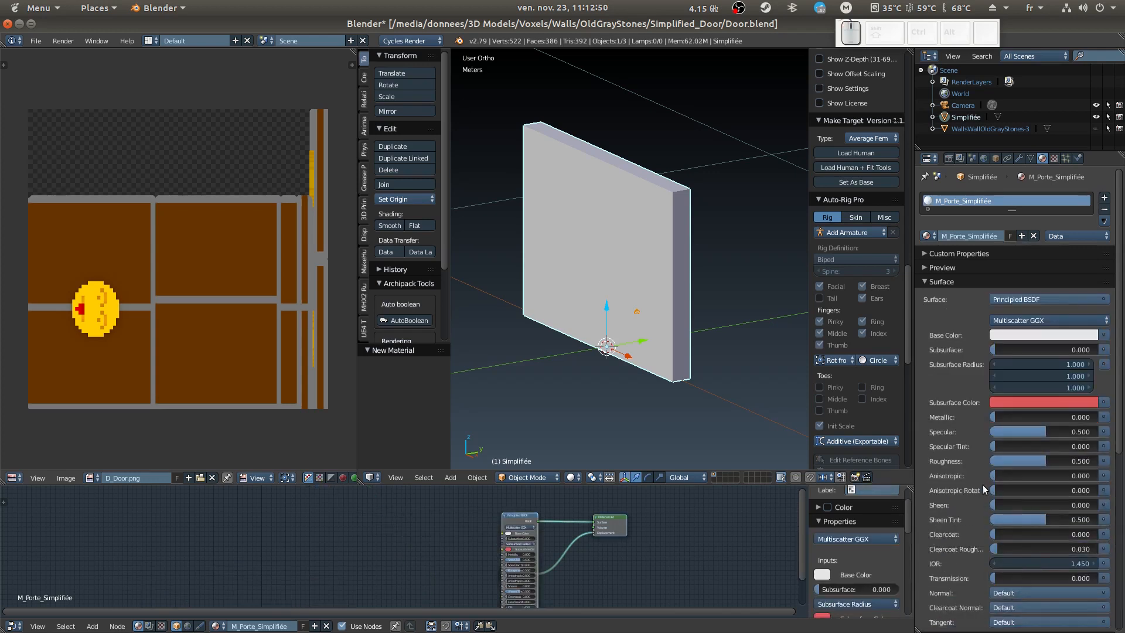
scroll(949, 510, down, 1)
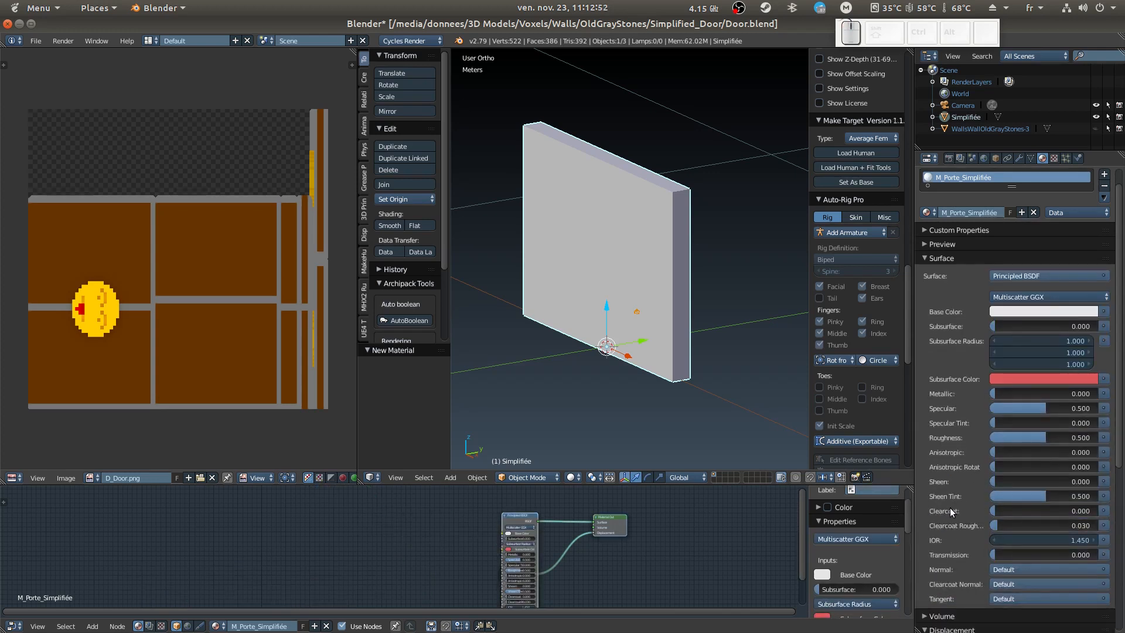
scroll(951, 511, up, 1)
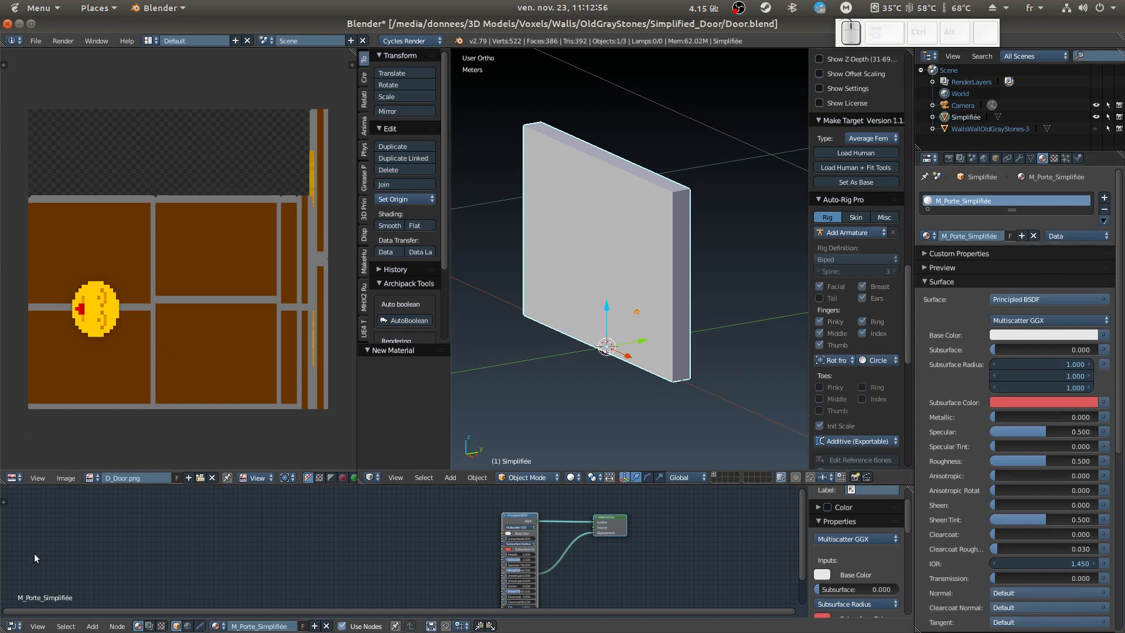
Separate the overlapping Principled BSDF and Bump/Map nodes and delete the Bump/Map node feeding the material's Displacement.
click(14, 626)
drag(521, 522, 488, 523)
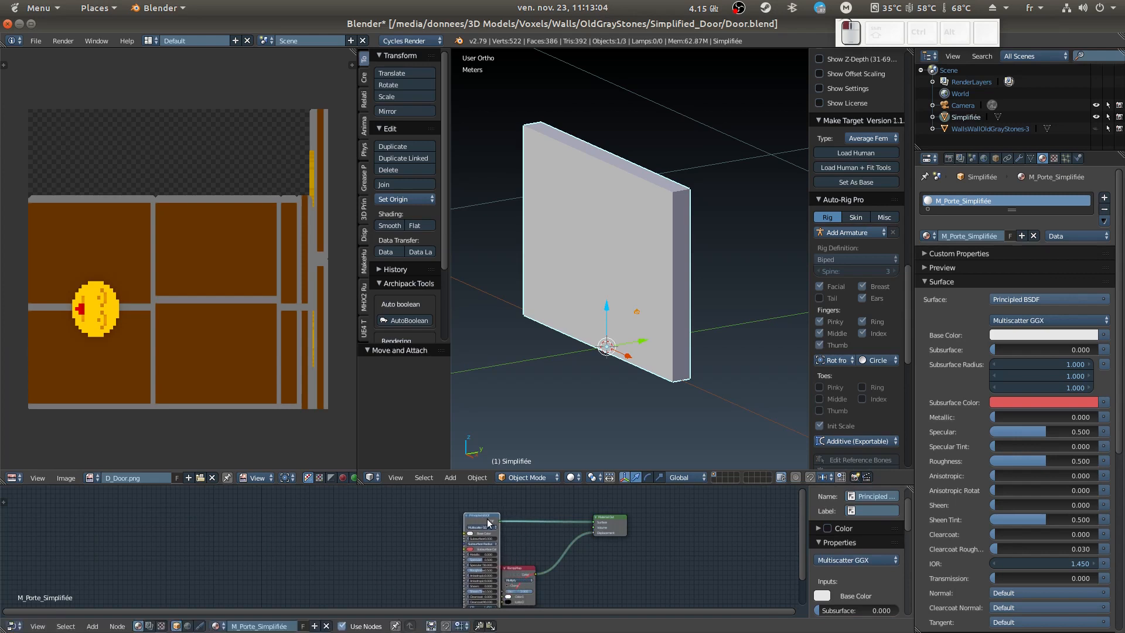
drag(513, 572, 527, 571)
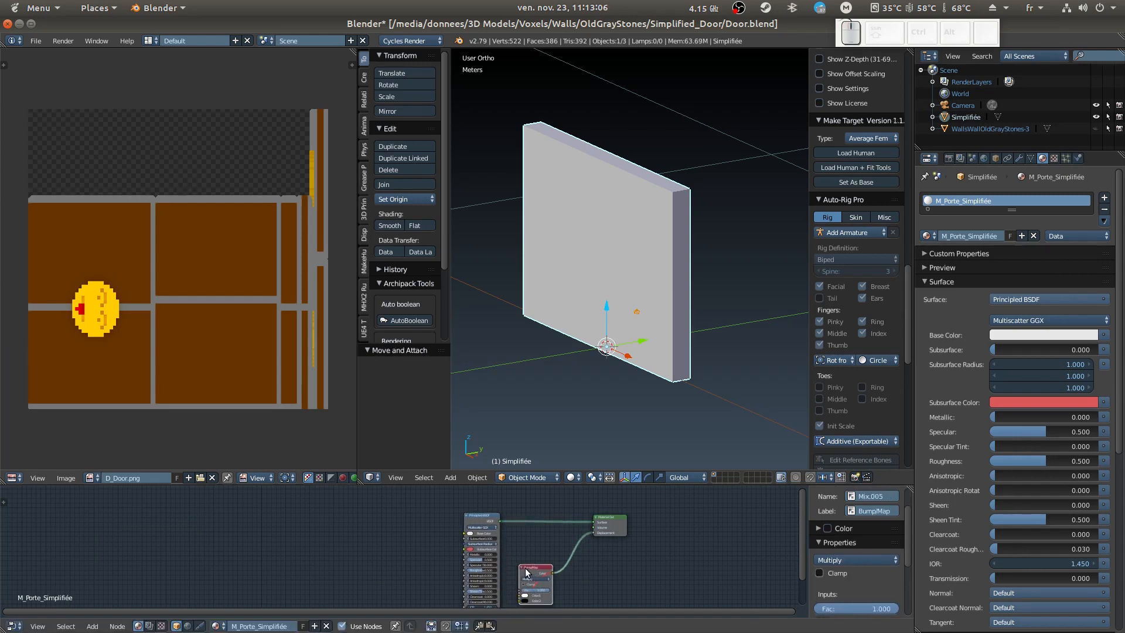
scroll(585, 570, up, 3)
middle_drag(764, 579, 590, 543)
drag(513, 558, 533, 547)
middle_drag(661, 534, 659, 561)
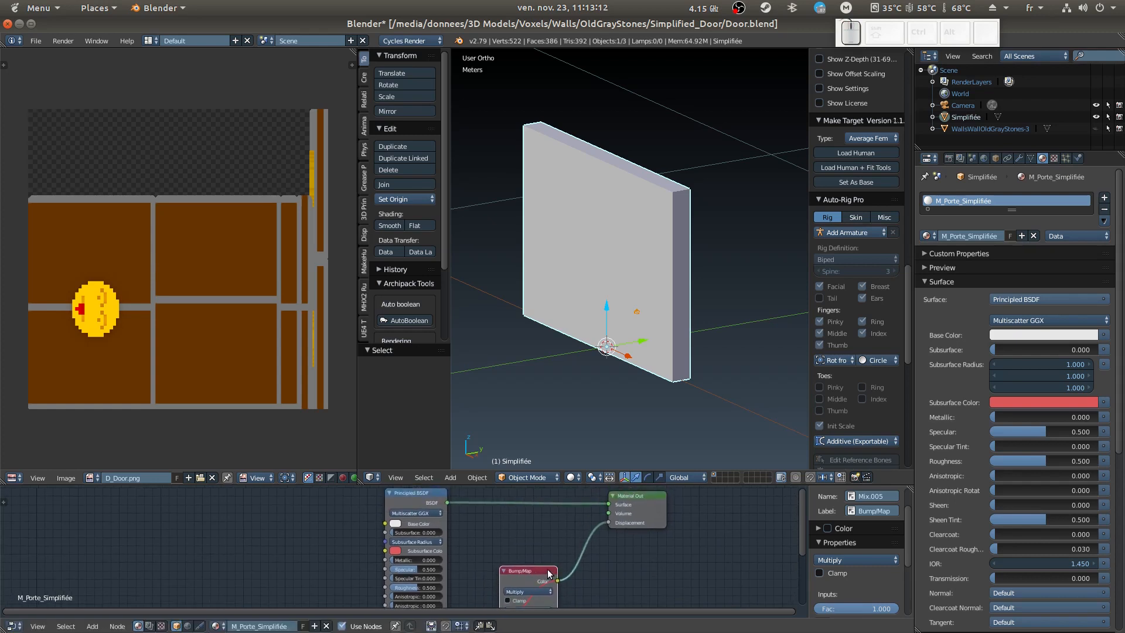
drag(536, 575, 569, 536)
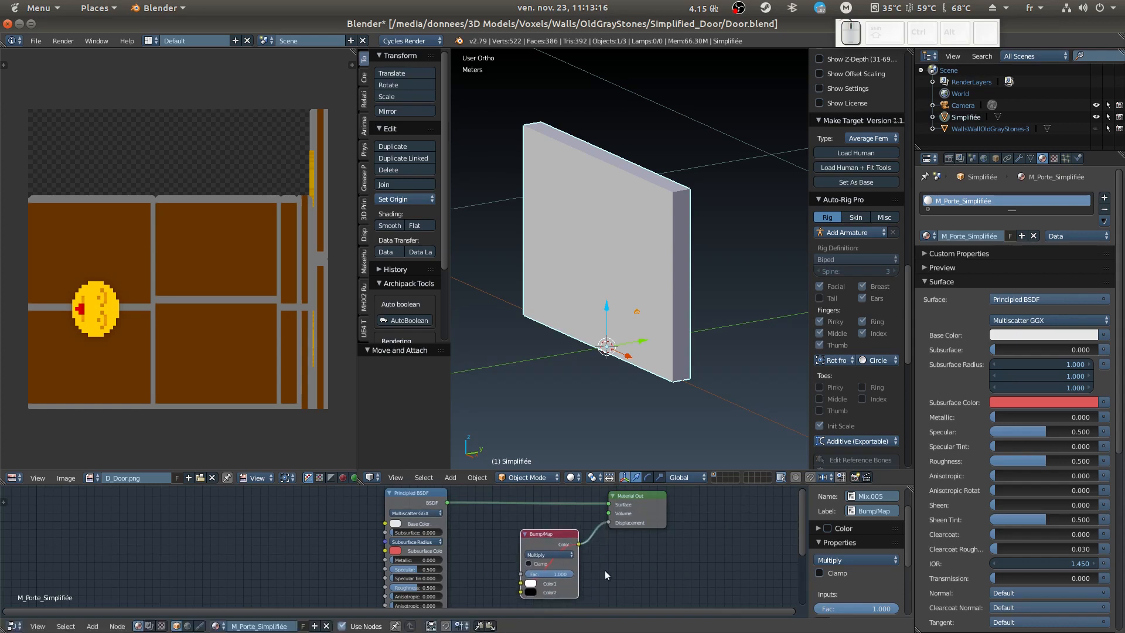
key(x)
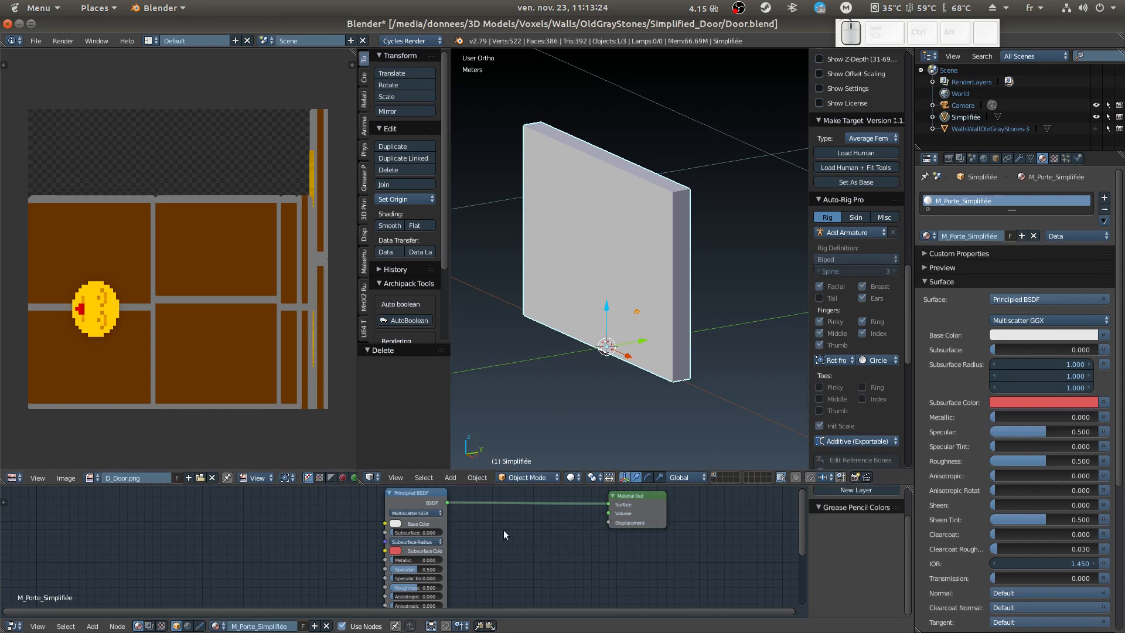
Add an Image Texture node before the Principled BSDF, link its Color to Base Color, and widen the node.
middle_drag(300, 532, 450, 540)
key(shift+a)
mouse_move(414, 532)
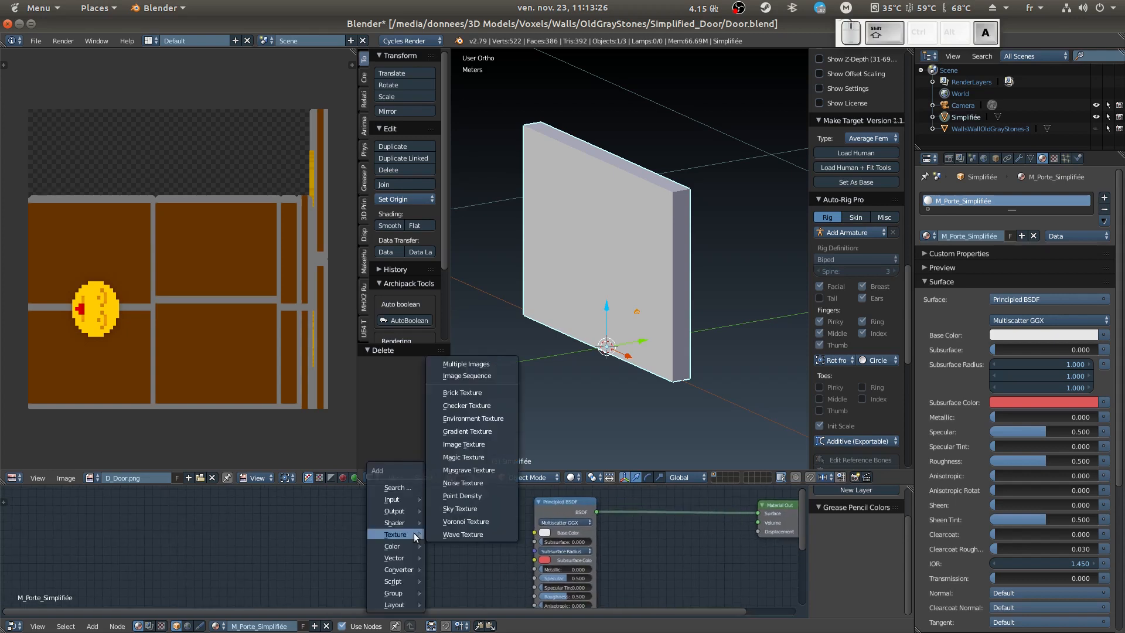
click(491, 445)
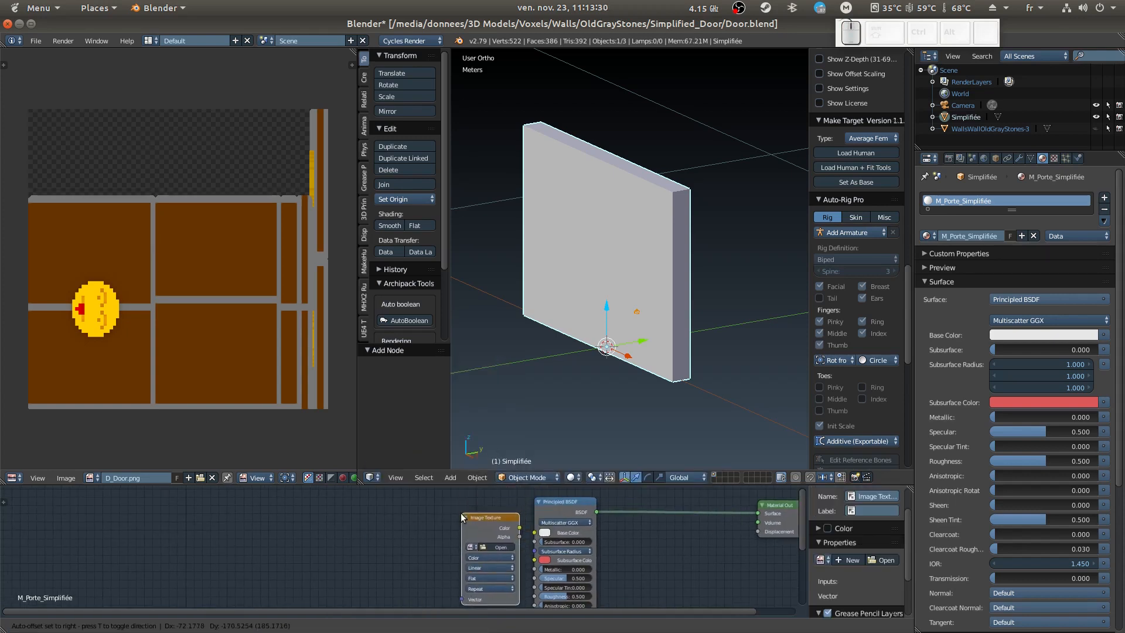
click(430, 516)
drag(493, 533, 536, 533)
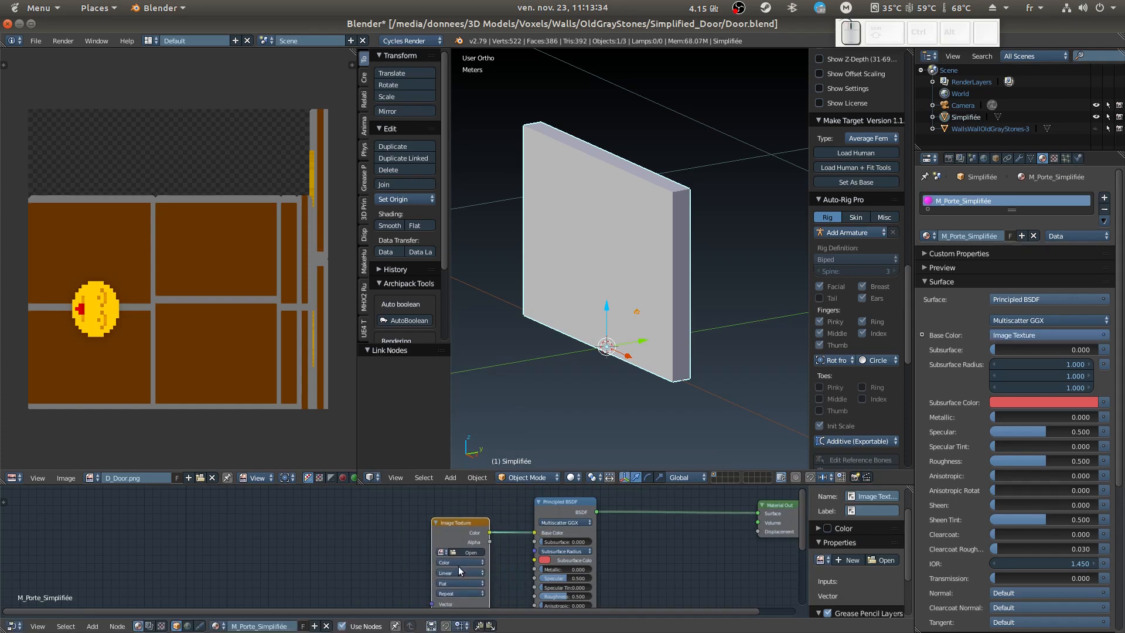
drag(432, 542, 348, 543)
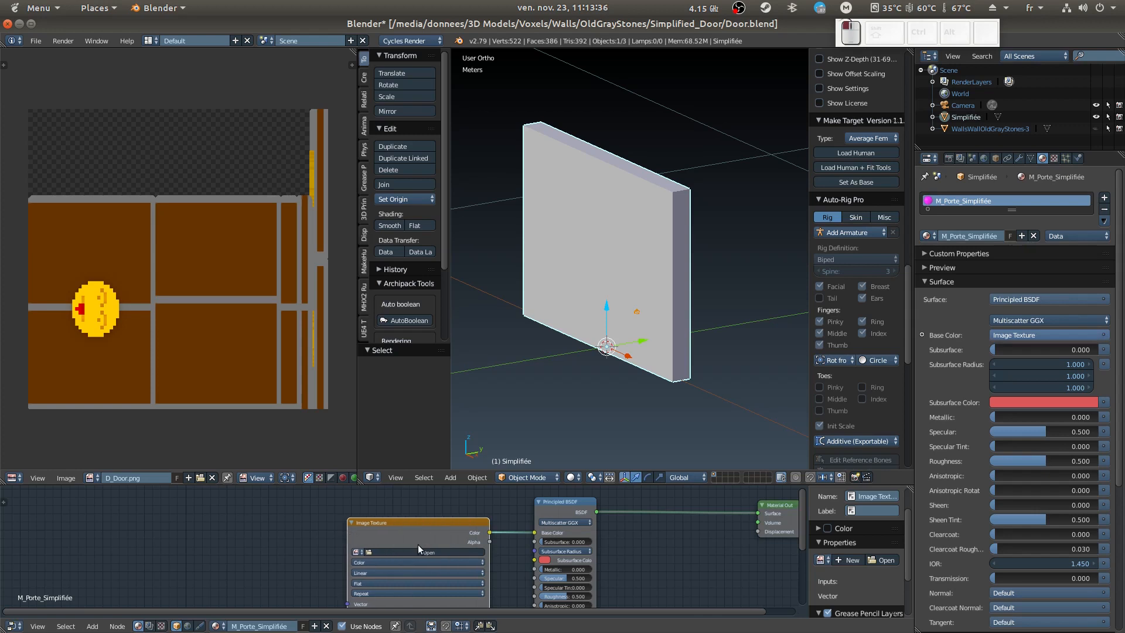
drag(434, 519, 428, 500)
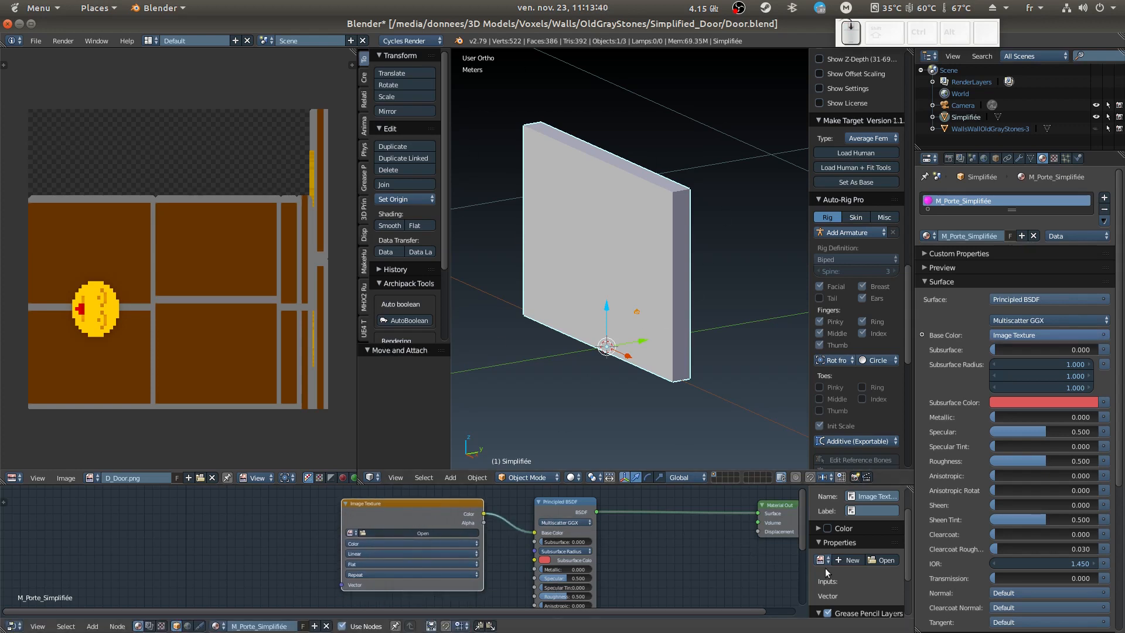
middle_drag(720, 564, 708, 489)
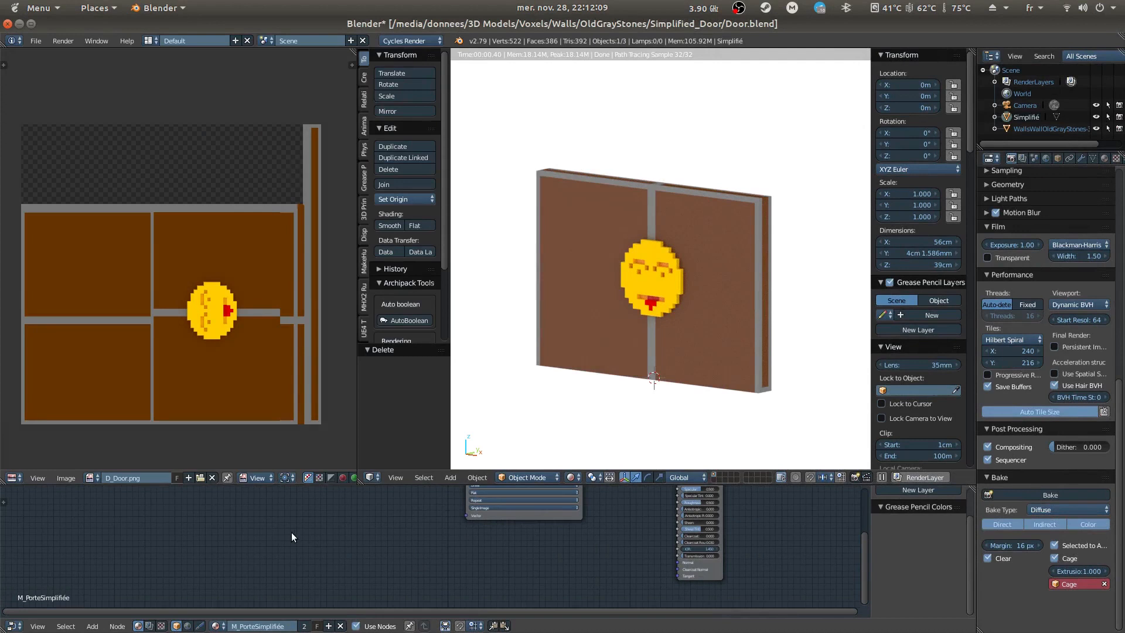
Add a second Image Texture node to M_PorteSimplifiée, placed below the existing image texture.
middle_drag(451, 577, 396, 557)
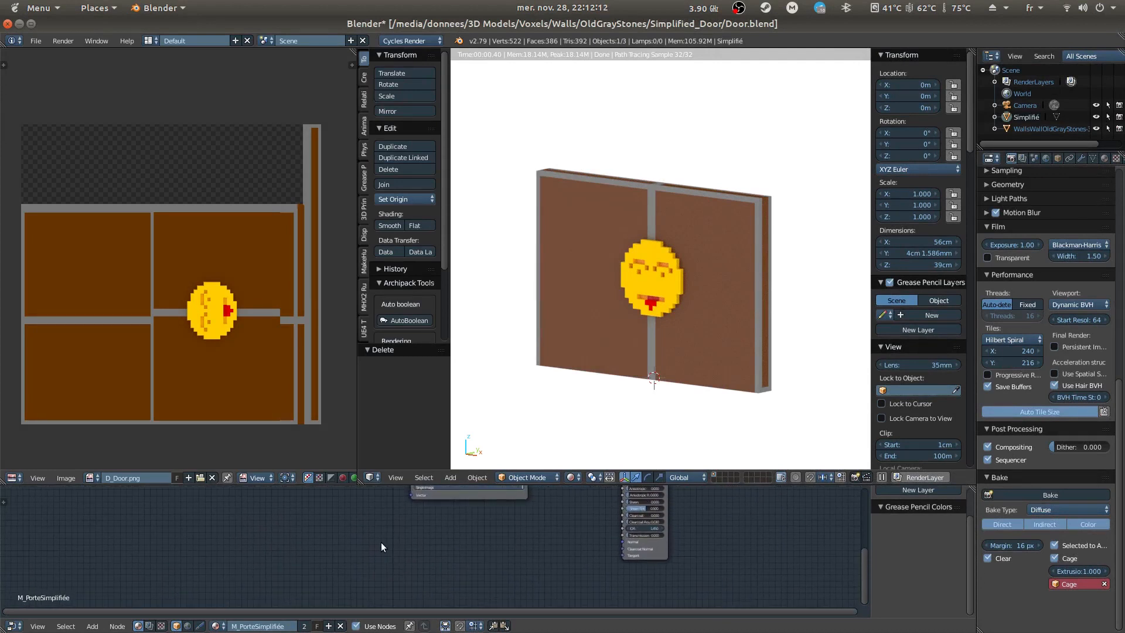
key(shift+a)
mouse_move(403, 546)
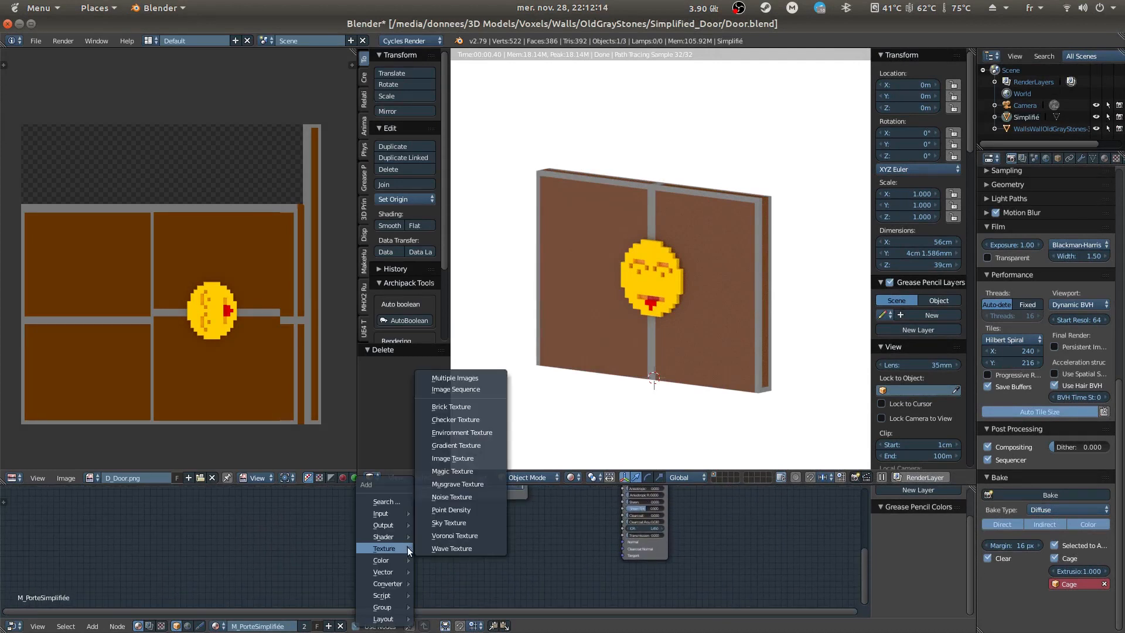
click(452, 458)
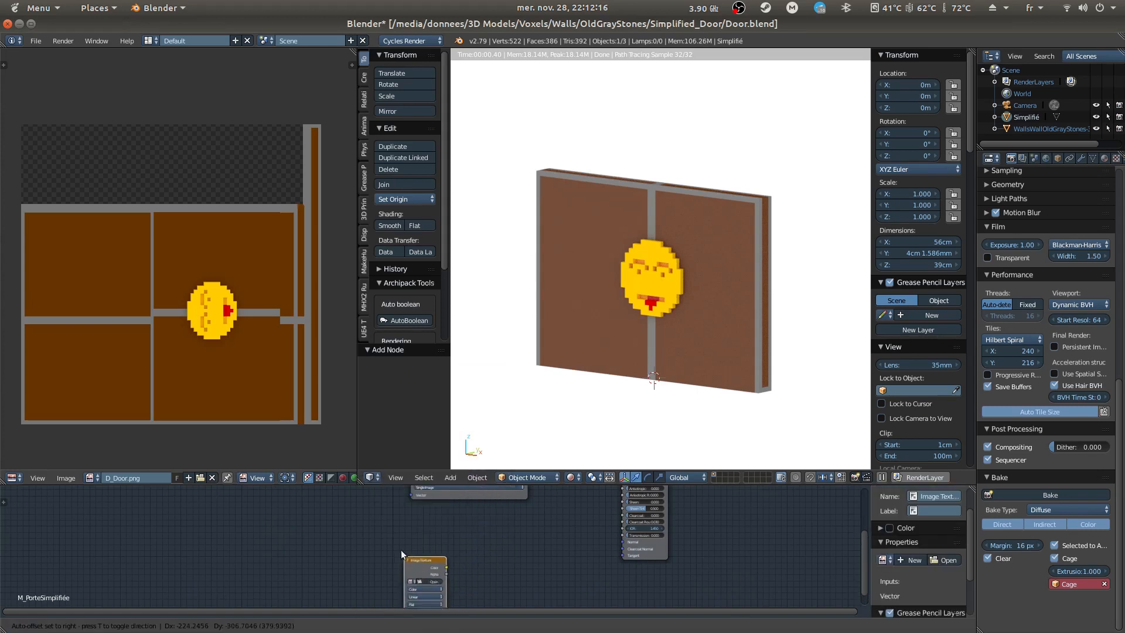
click(417, 516)
Add a Normal Map node between the new Image Texture node and the Principled BSDF.
key(shift+a)
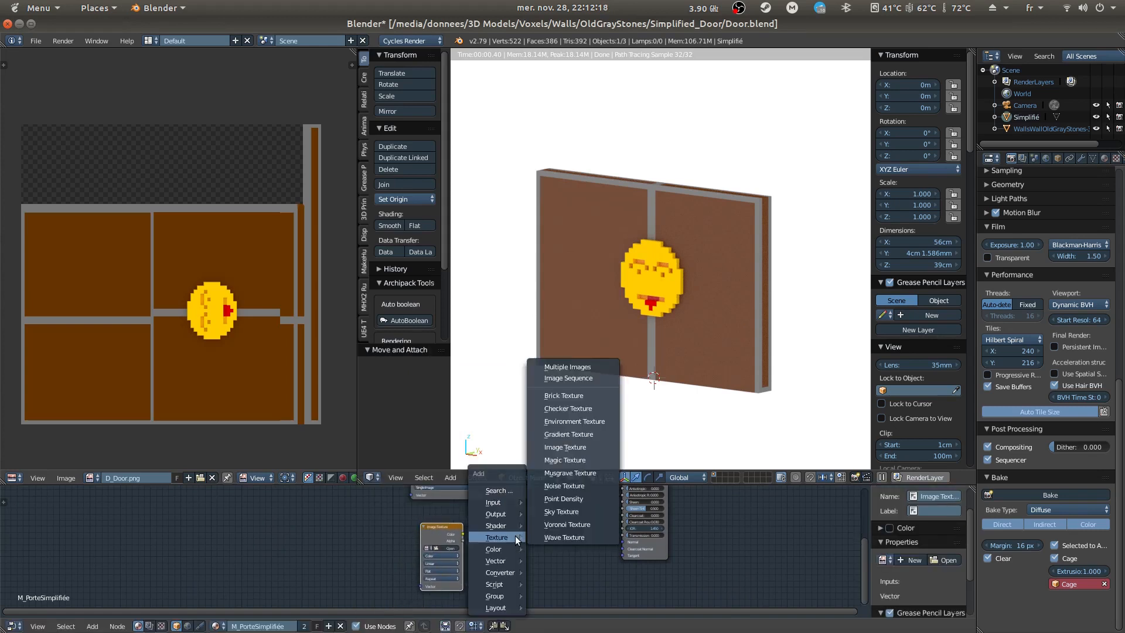
mouse_move(511, 564)
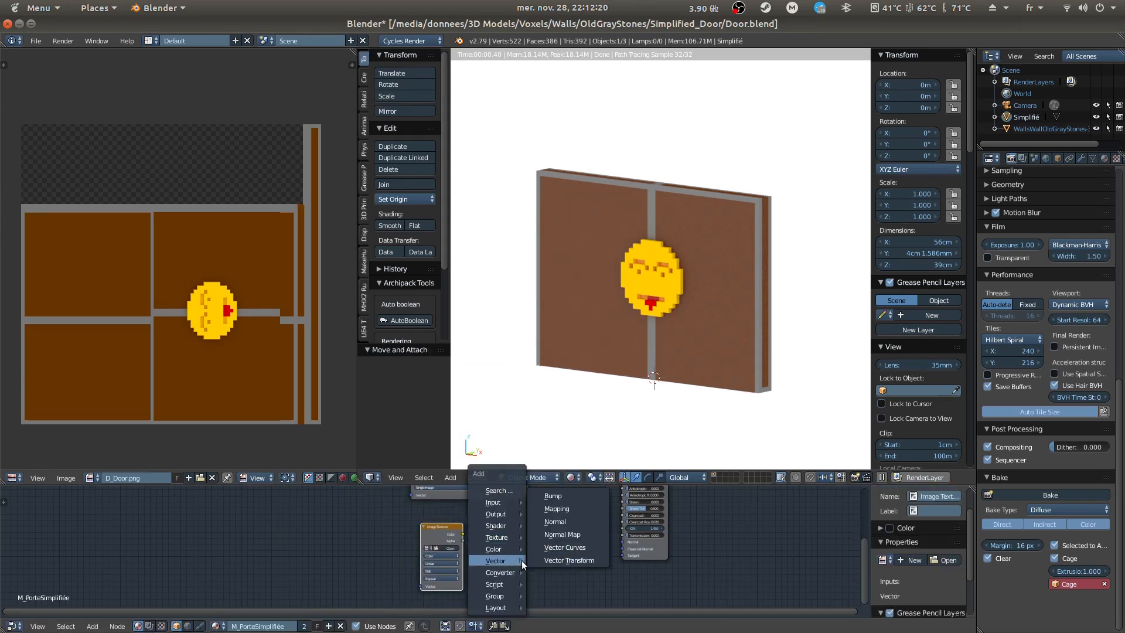
click(564, 535)
click(490, 530)
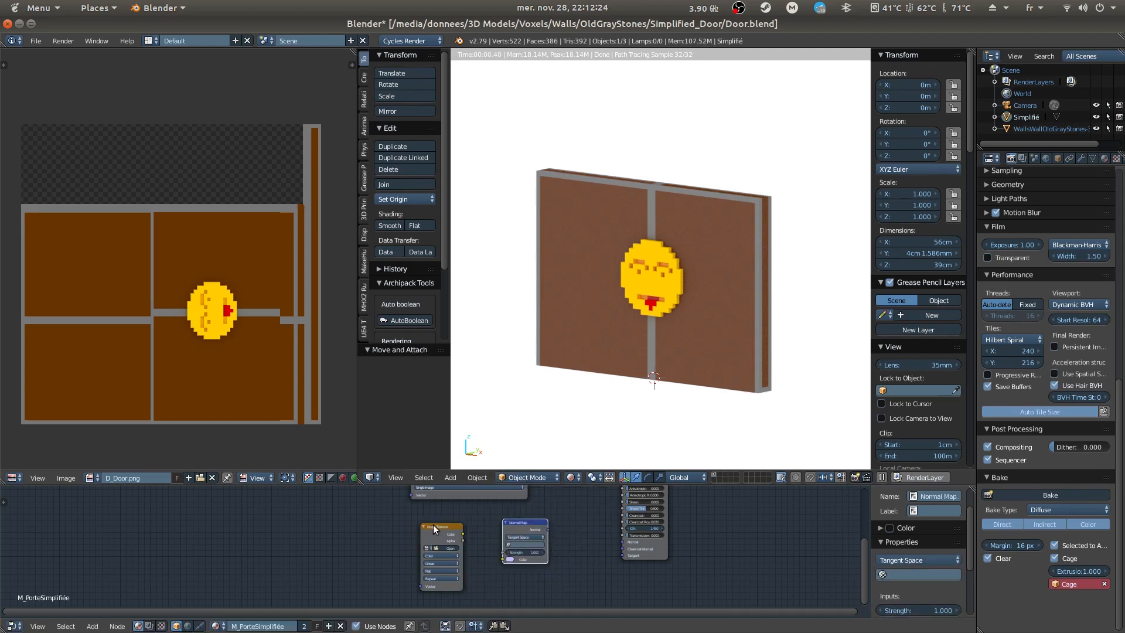
key(super)
text(key)
key(Return)
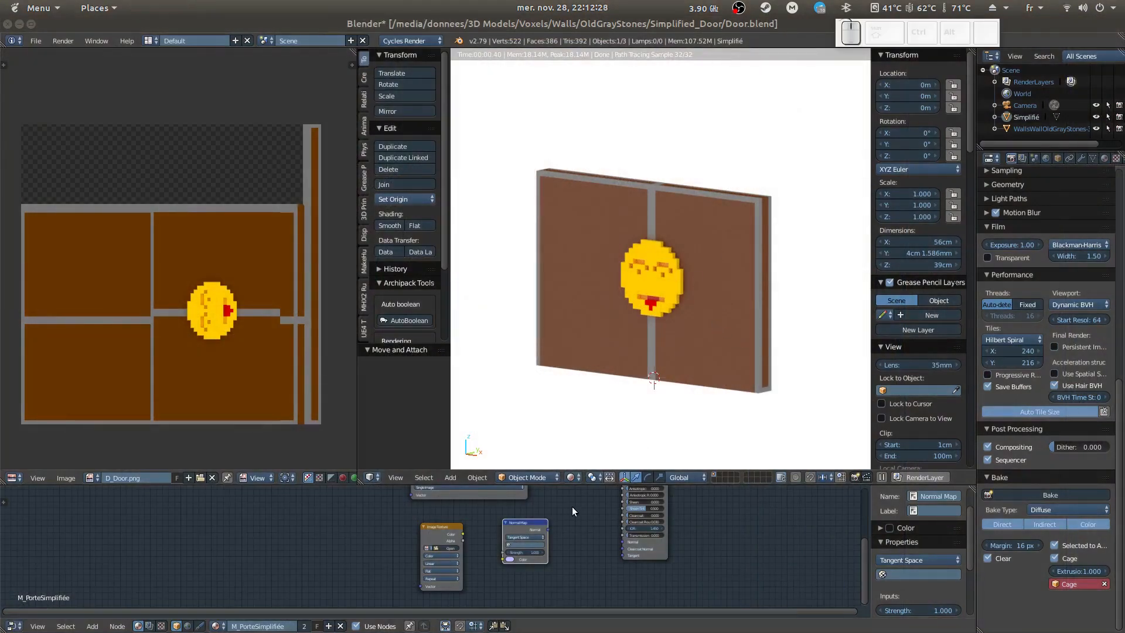
Link the lower Image Texture node's Color output to the Normal Map node's Color input.
drag(463, 534, 504, 558)
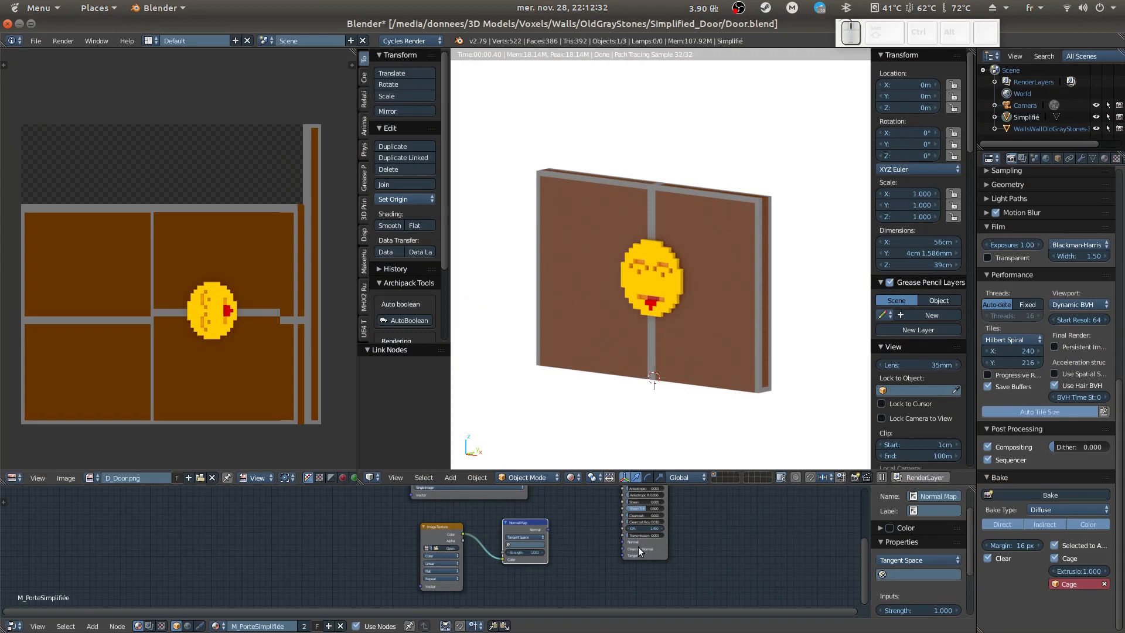
scroll(638, 547, up, 2)
scroll(726, 543, down, 2)
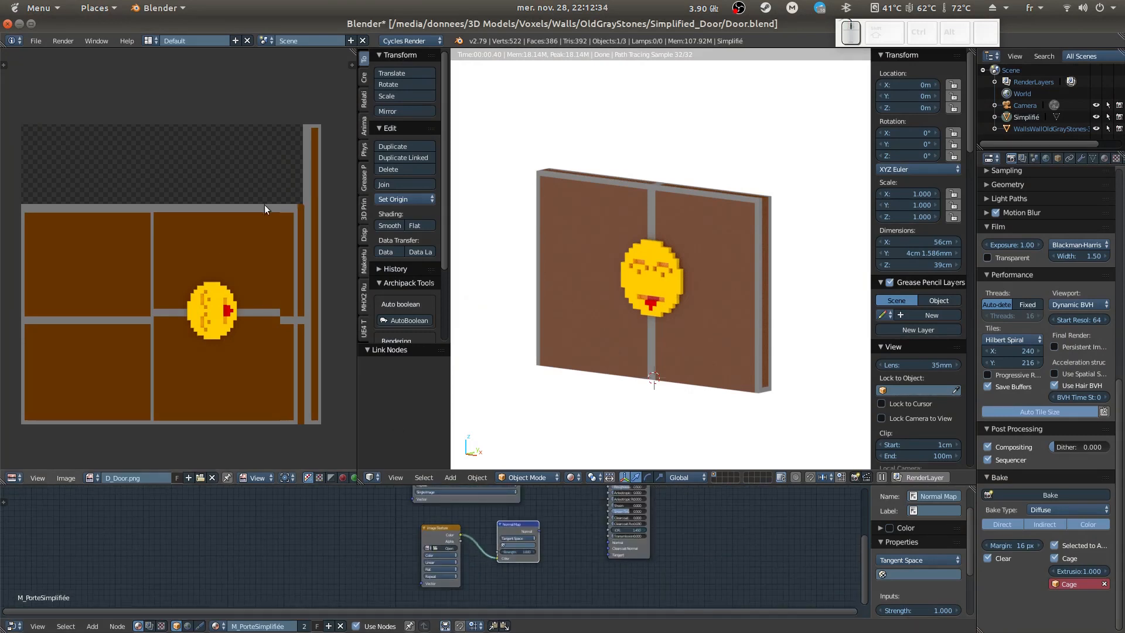
Check in the user preferences which pie menus are enabled in the 3D Viewport Pie Menus add-on.
click(37, 41)
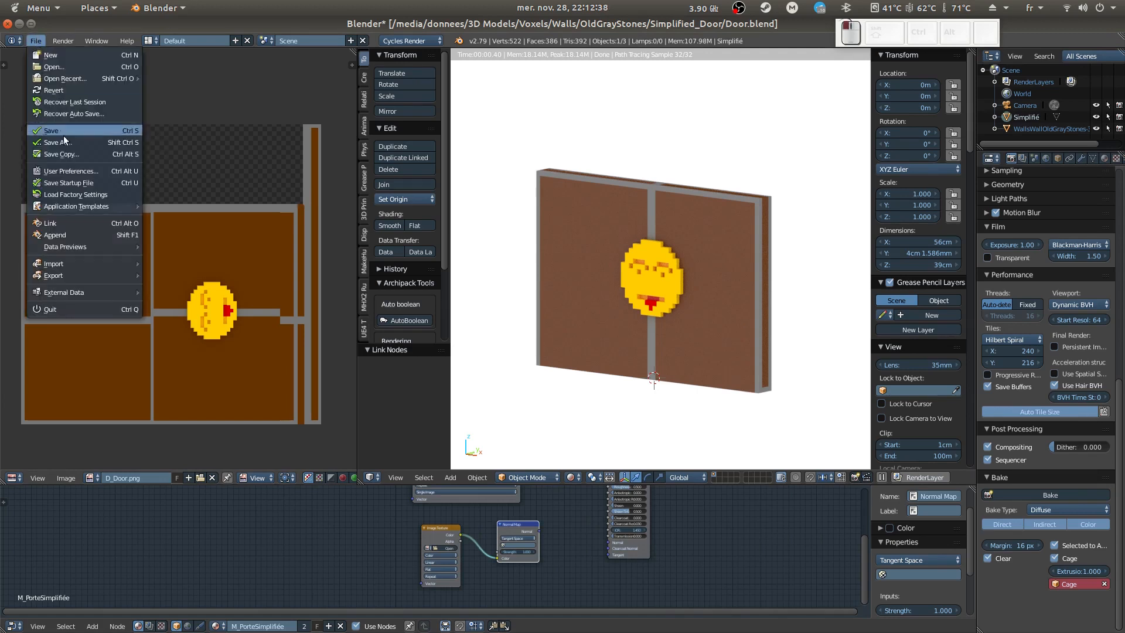
click(117, 171)
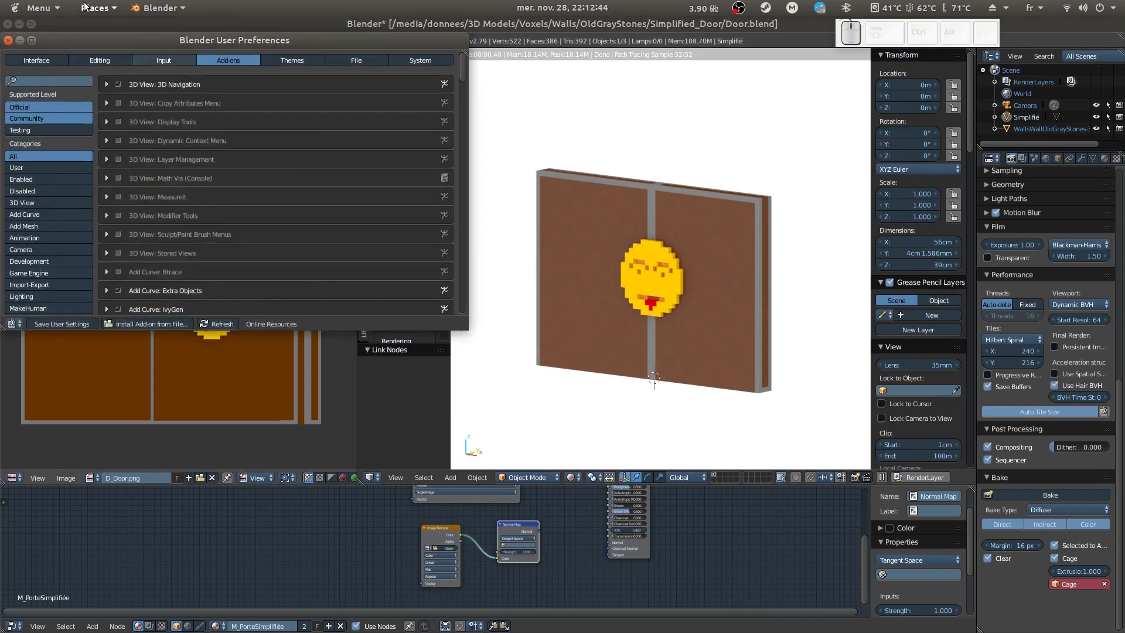
scroll(69, 246, down, 2)
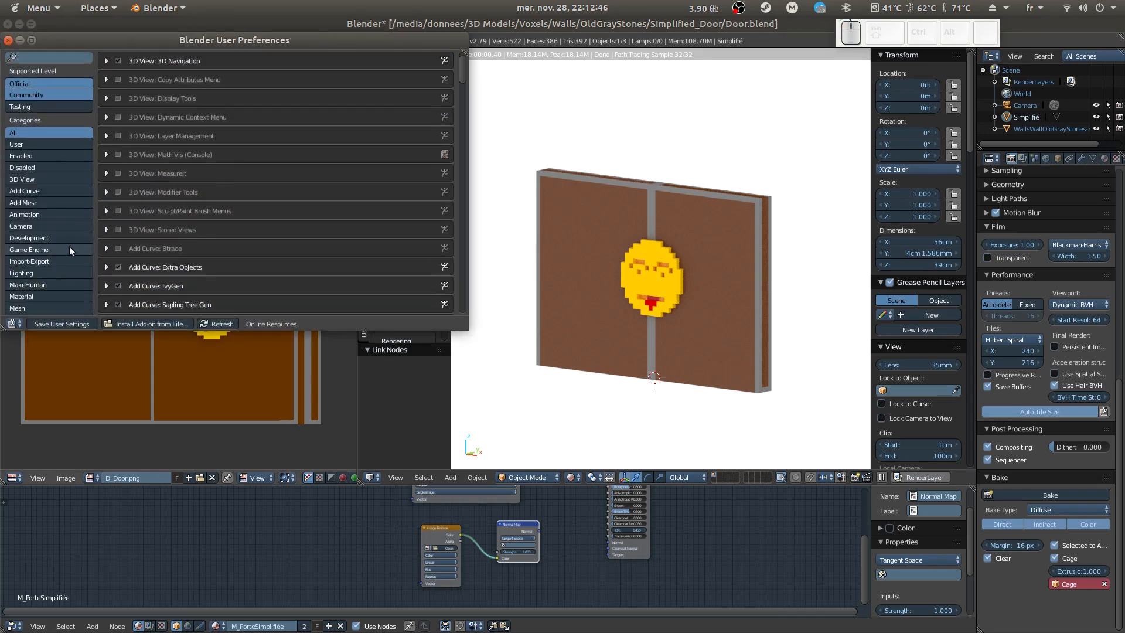
scroll(75, 220, up, 2)
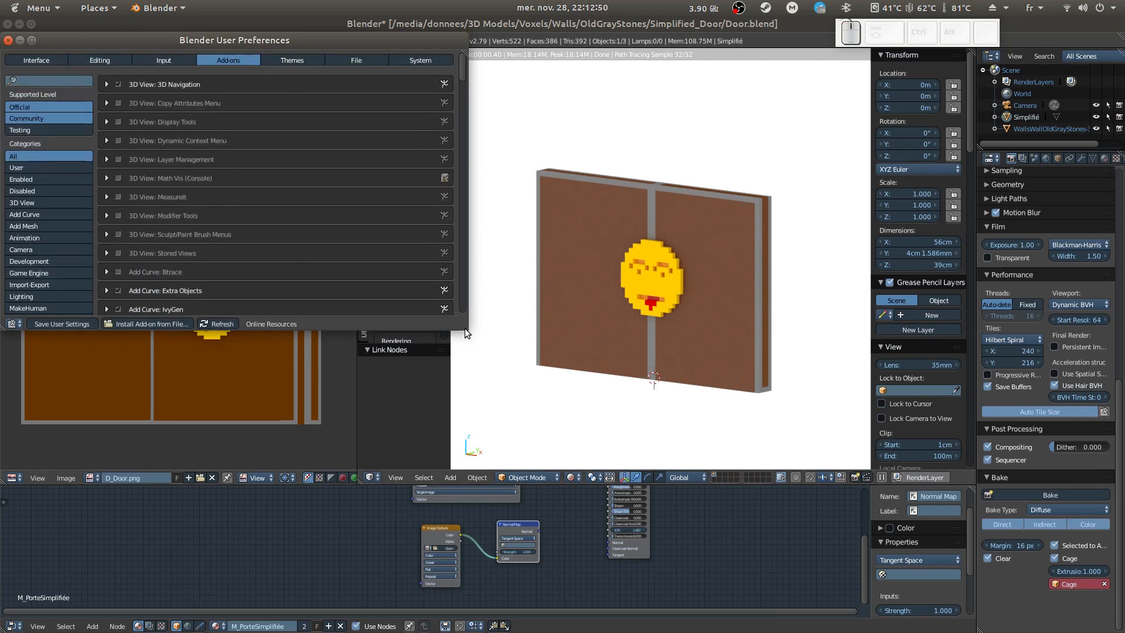
drag(467, 329, 678, 485)
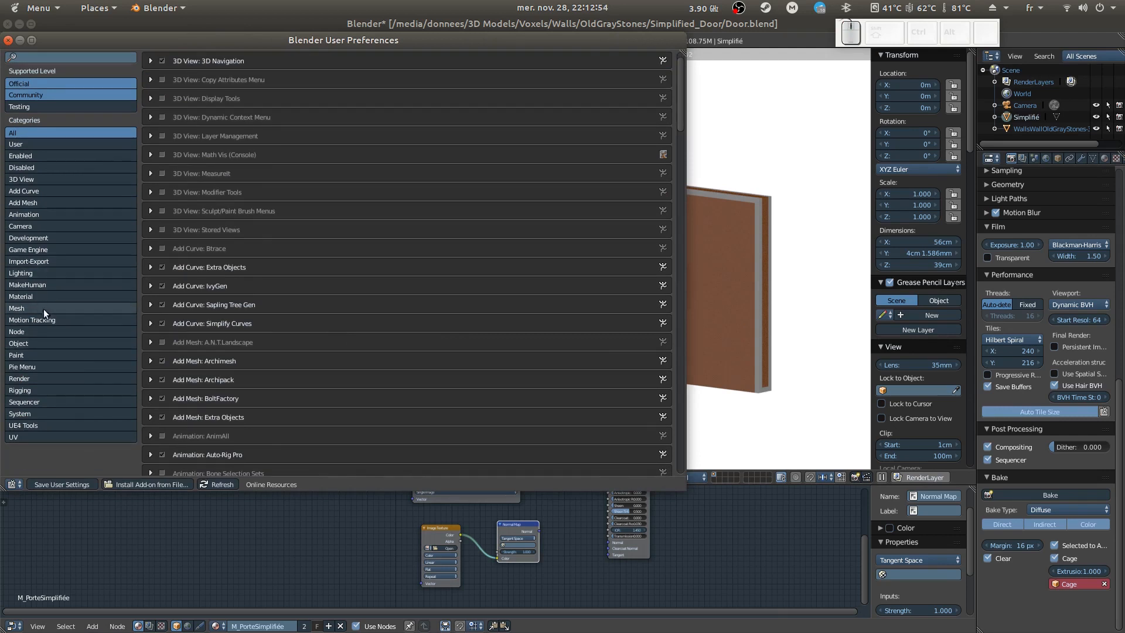
click(31, 371)
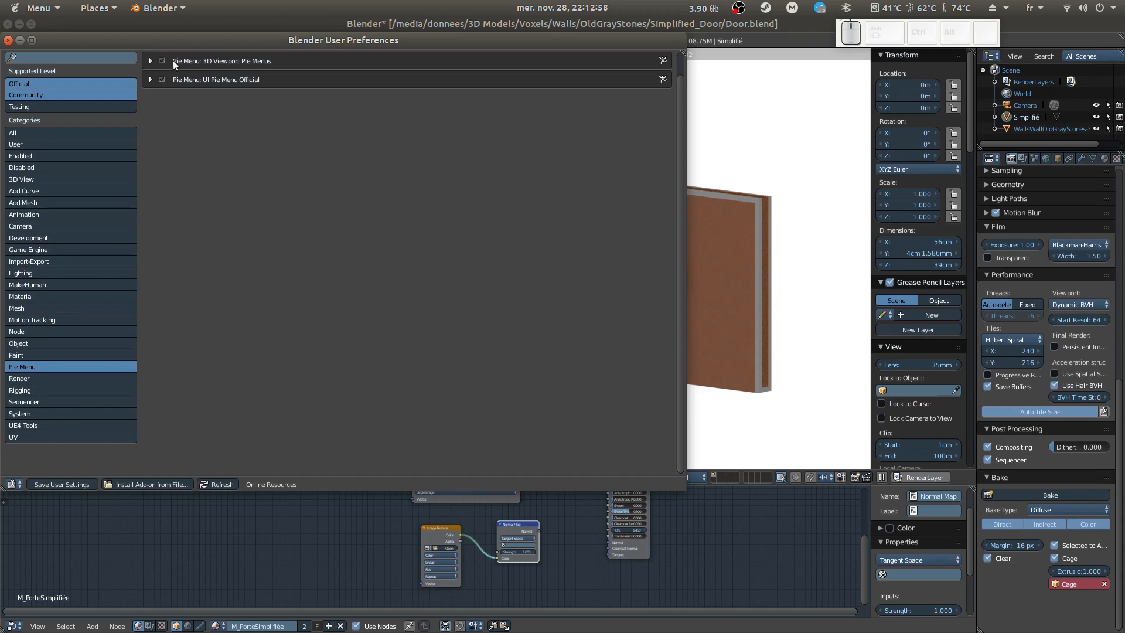
click(240, 61)
click(152, 61)
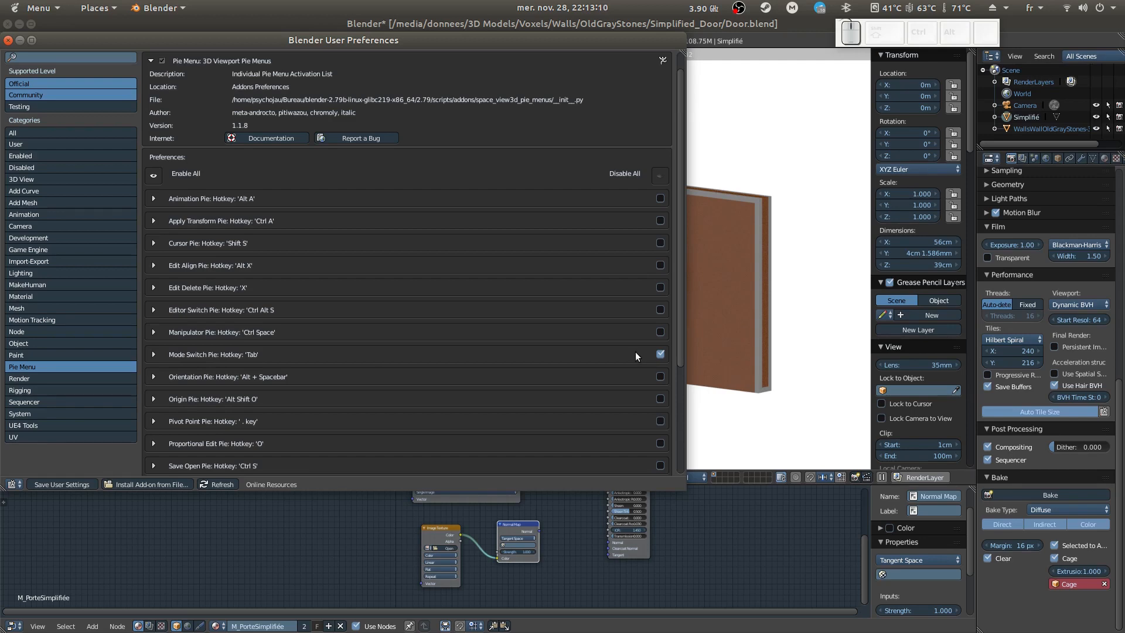
click(9, 41)
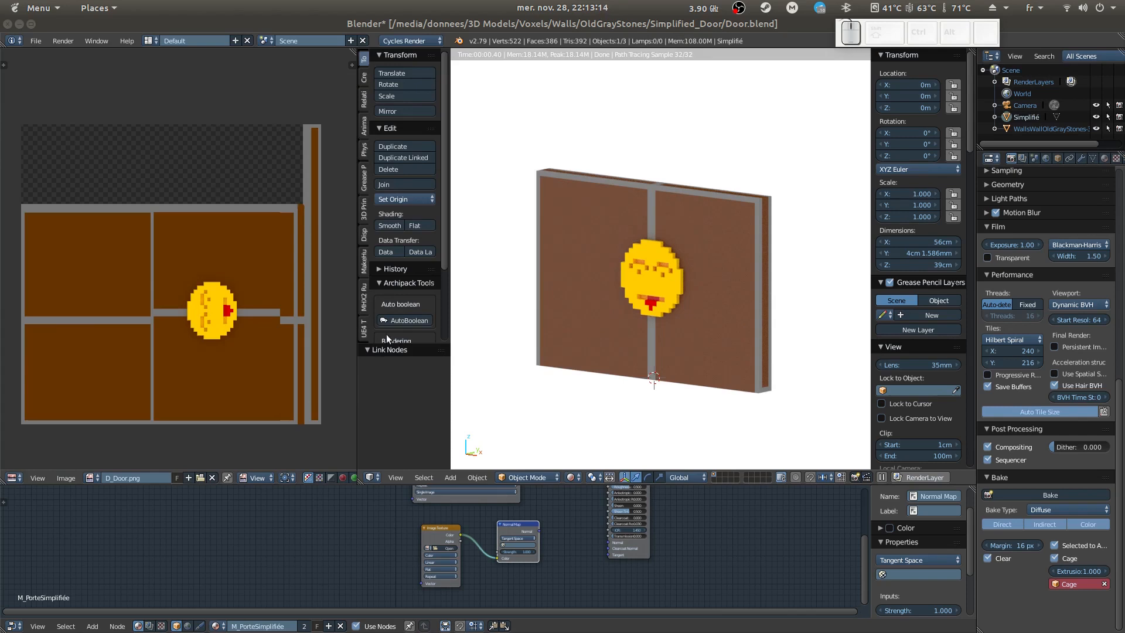
Select the detailed door WallsWallOldGrayStones-3, show the viewport as wireframe, and switch it into Edit Mode and back to Object Mode.
key(shift+a)
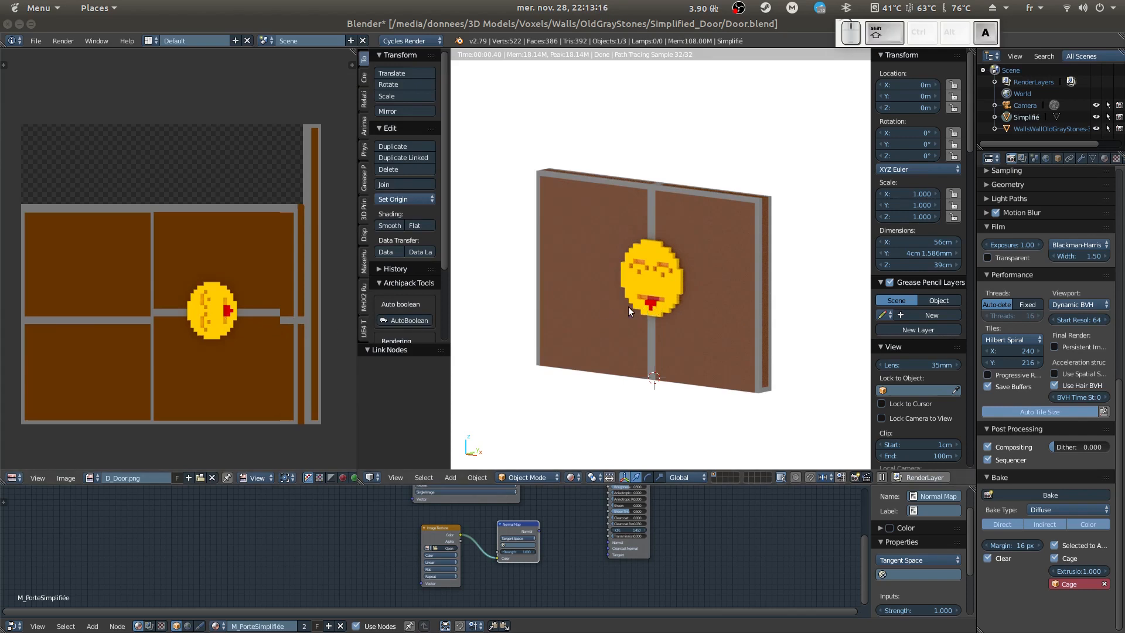
key(Tab)
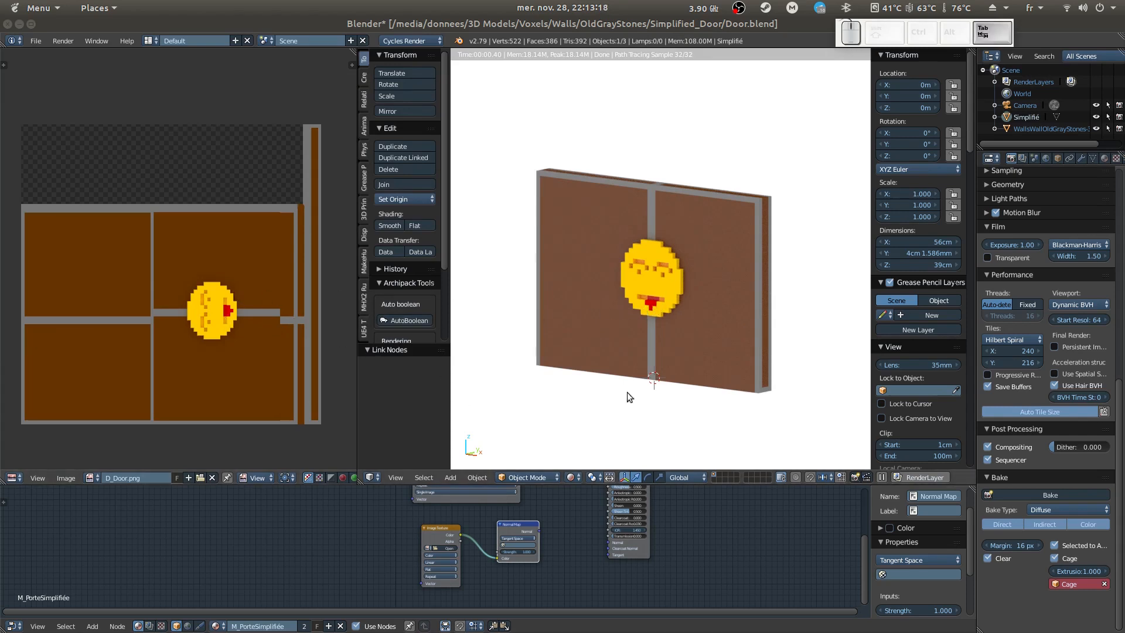
scroll(671, 316, up, 1)
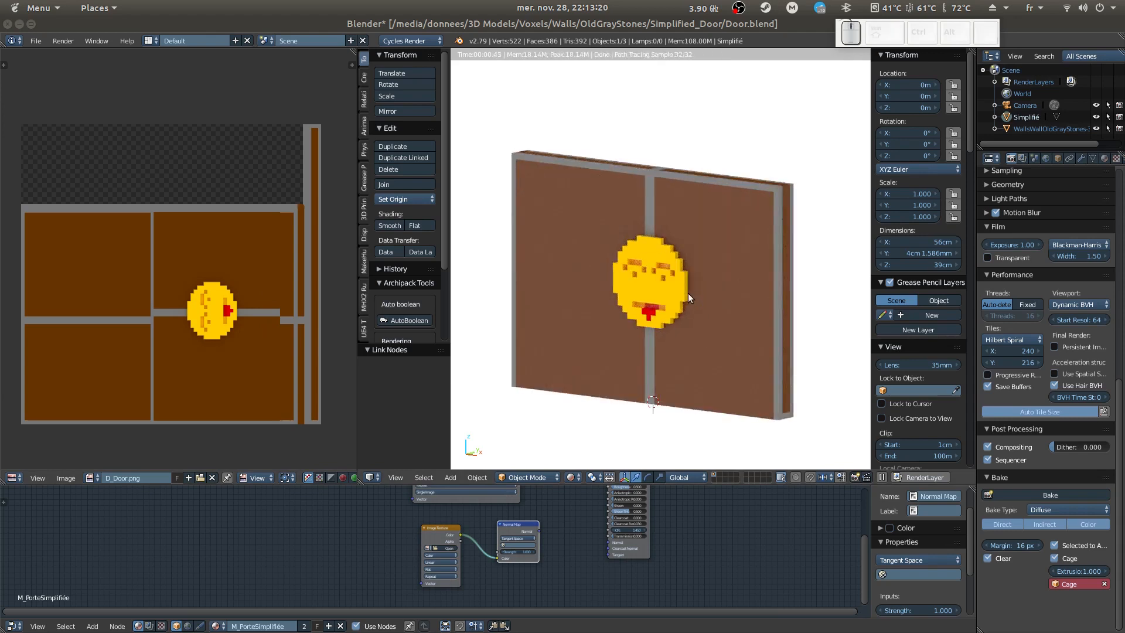
right_click(687, 293)
key(z)
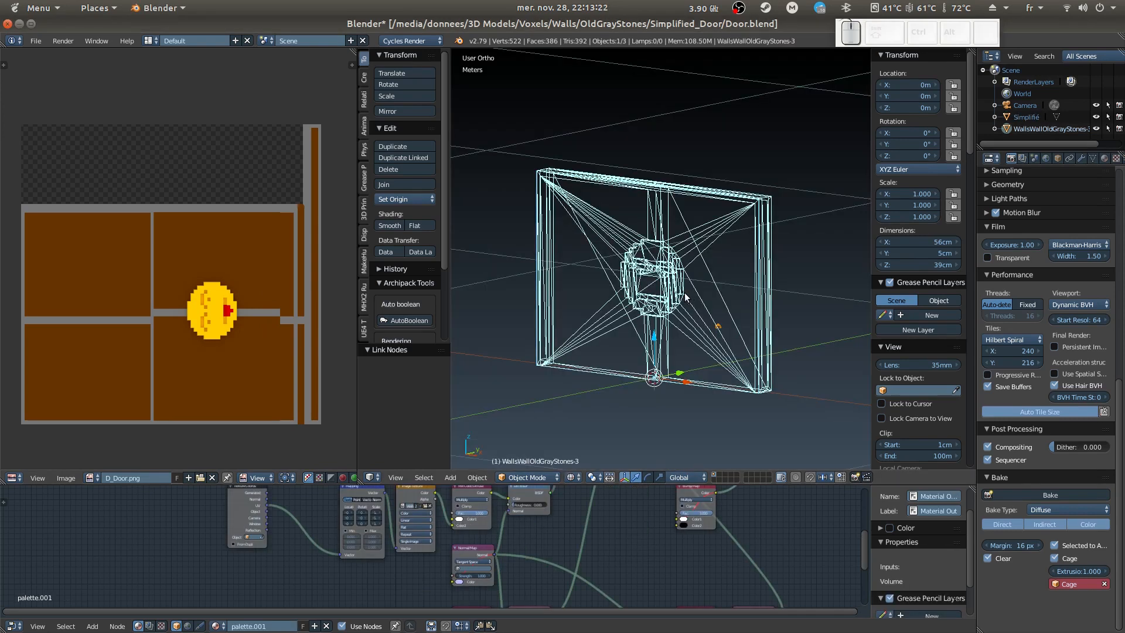
key(Tab)
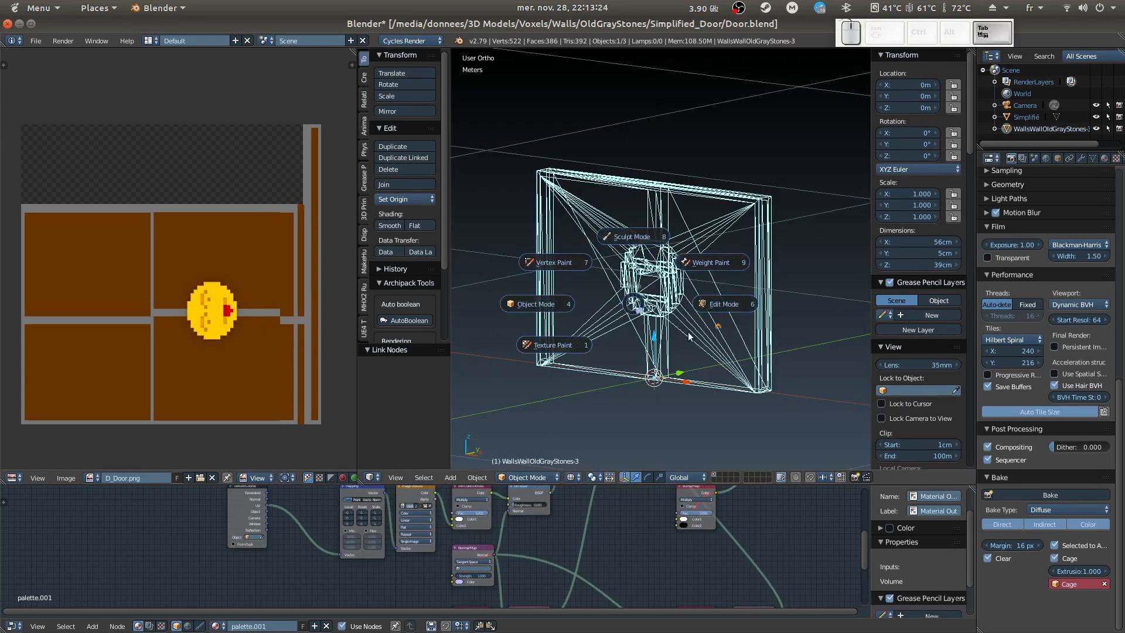
click(786, 346)
key(Tab)
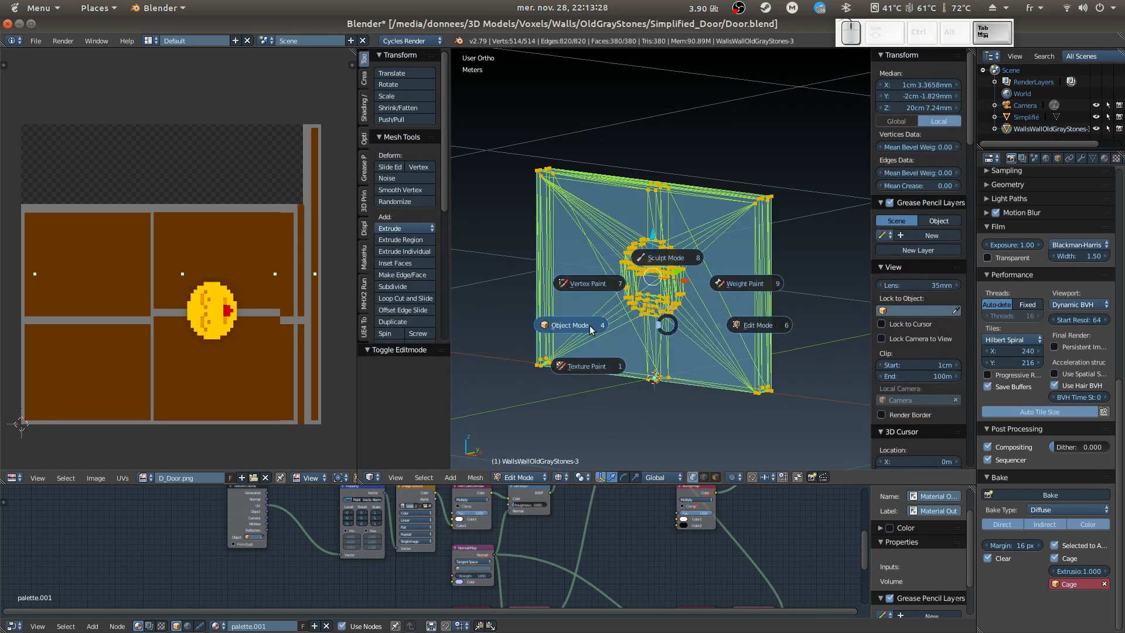
click(590, 325)
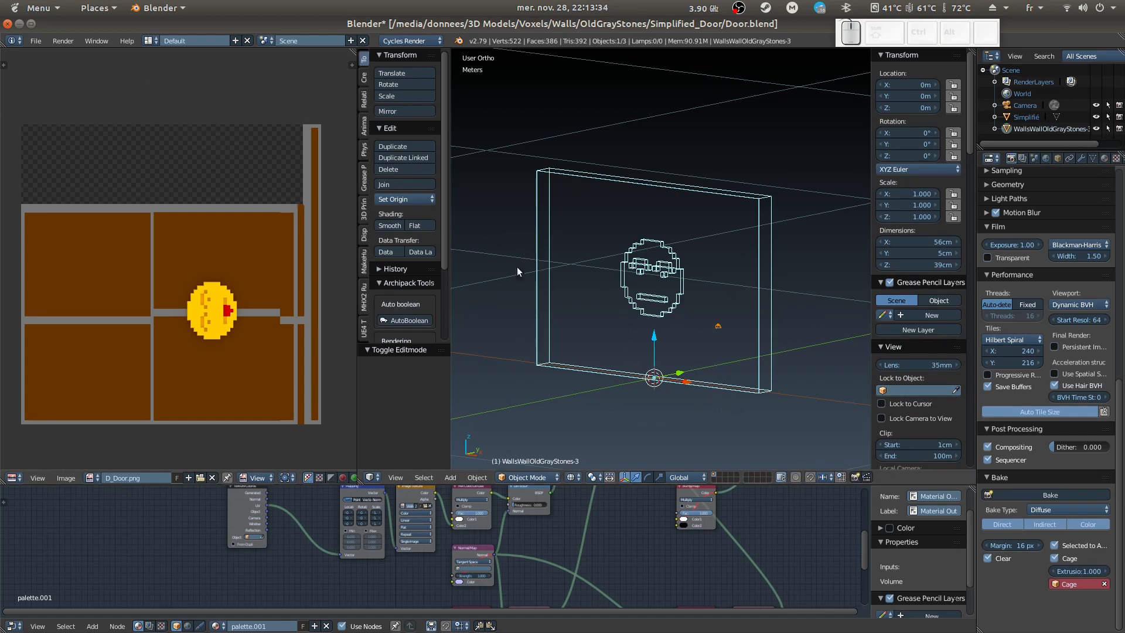
Enter Edit Mode on the Simplifié object with all its geometry selected and look at the UV mapping options.
key(Tab)
click(1021, 118)
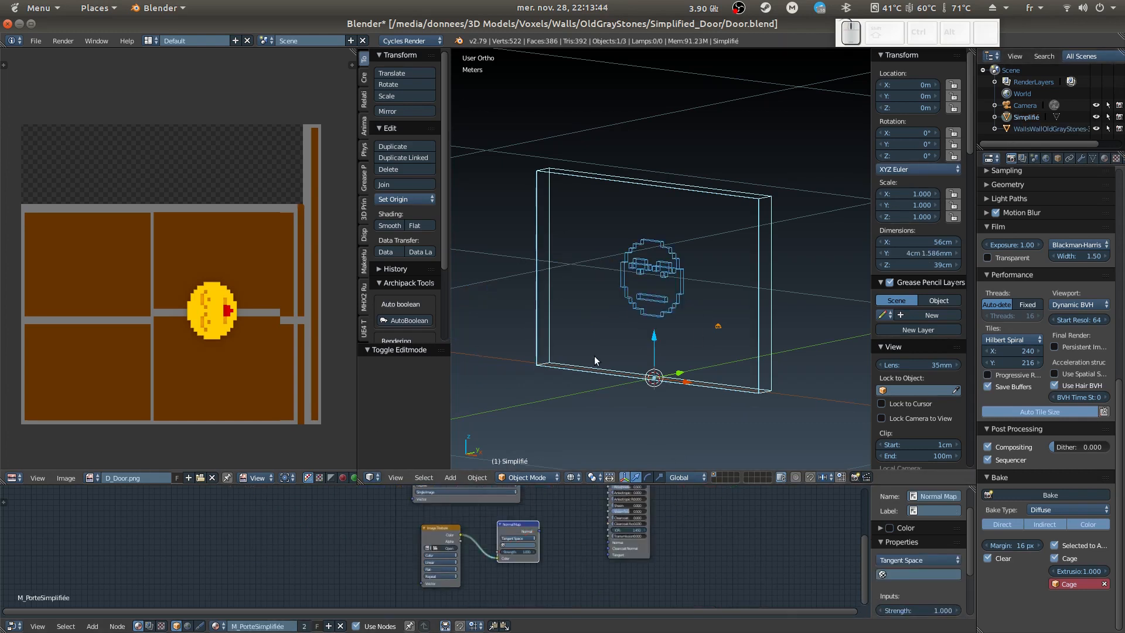
key(Tab)
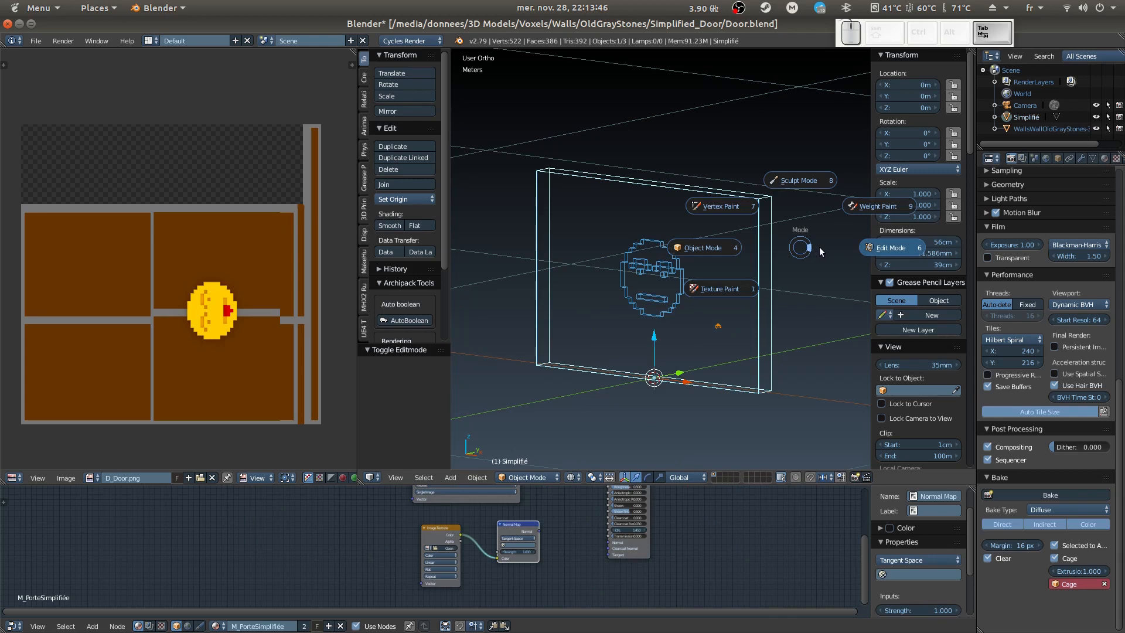
click(820, 247)
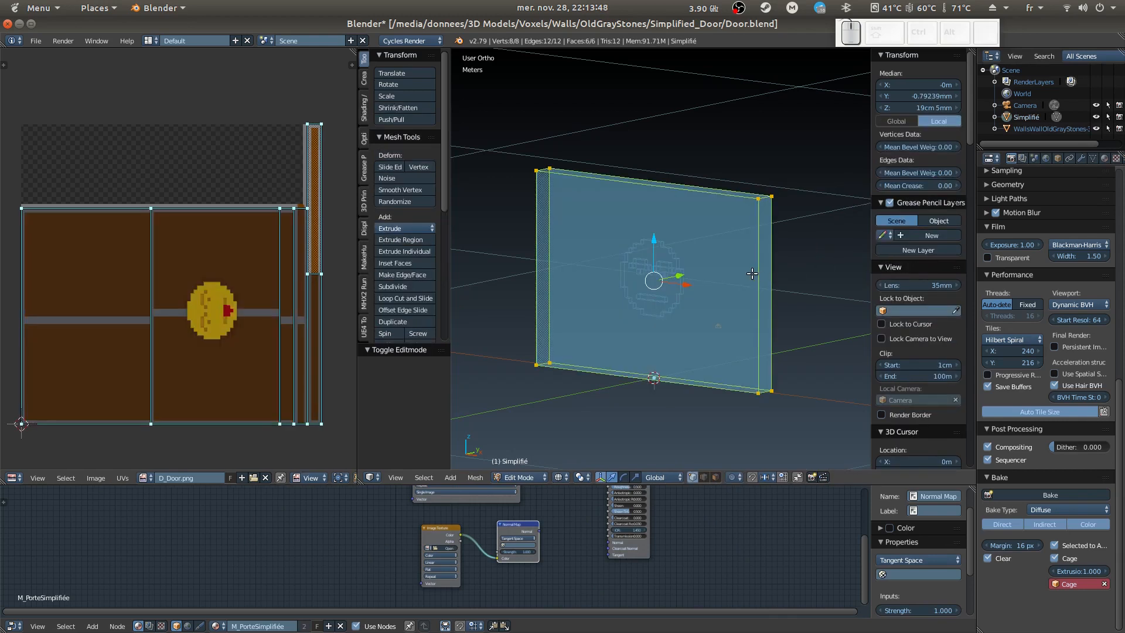
middle_drag(765, 267, 726, 260)
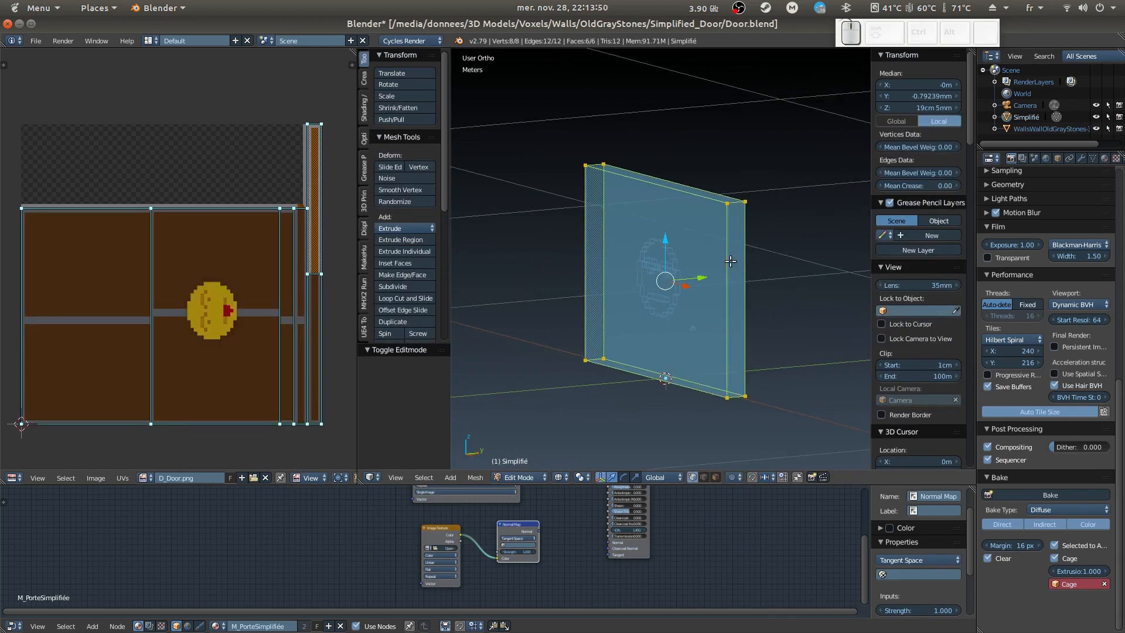
key(a)
key(a)
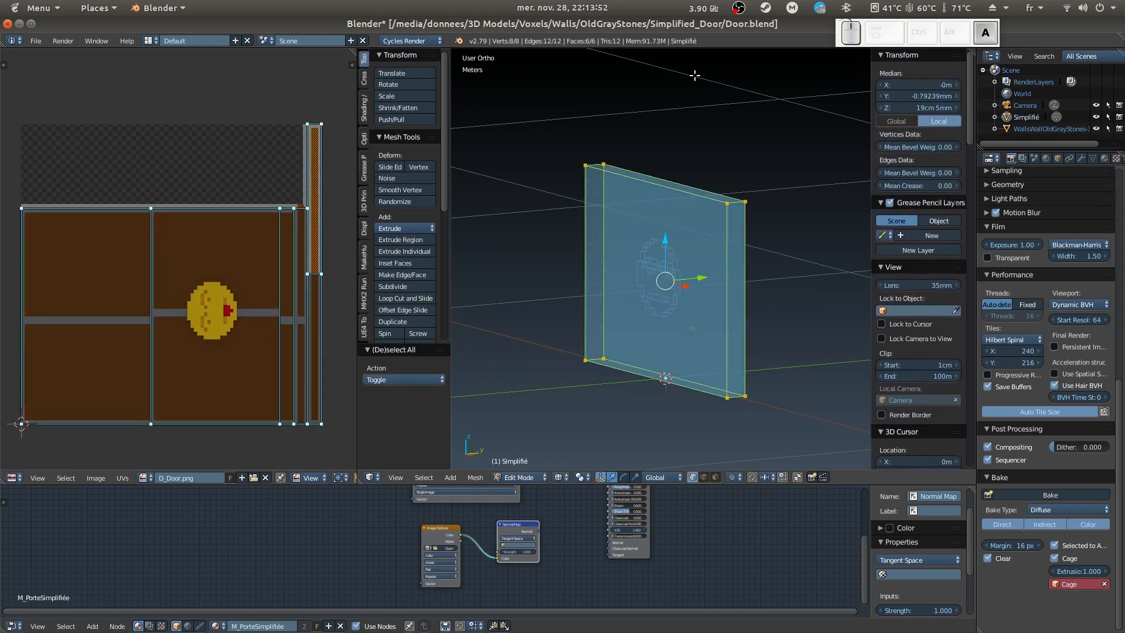
key(u)
click(741, 314)
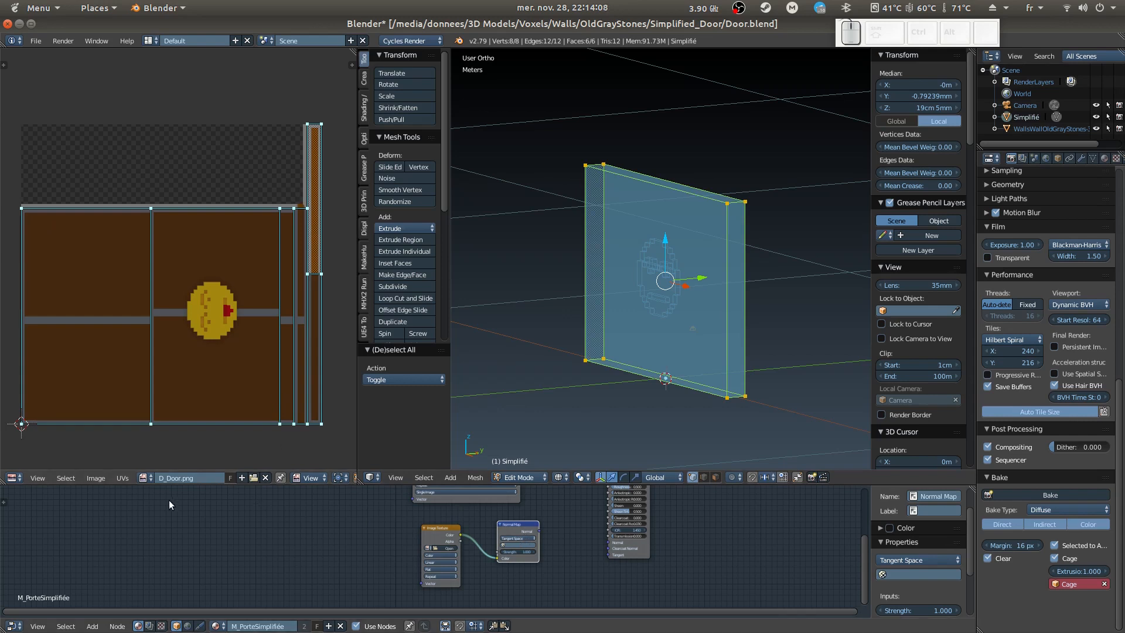
Set up a new blank 1024 × 1024 px image named D_Door and dismiss it without creating it.
click(95, 481)
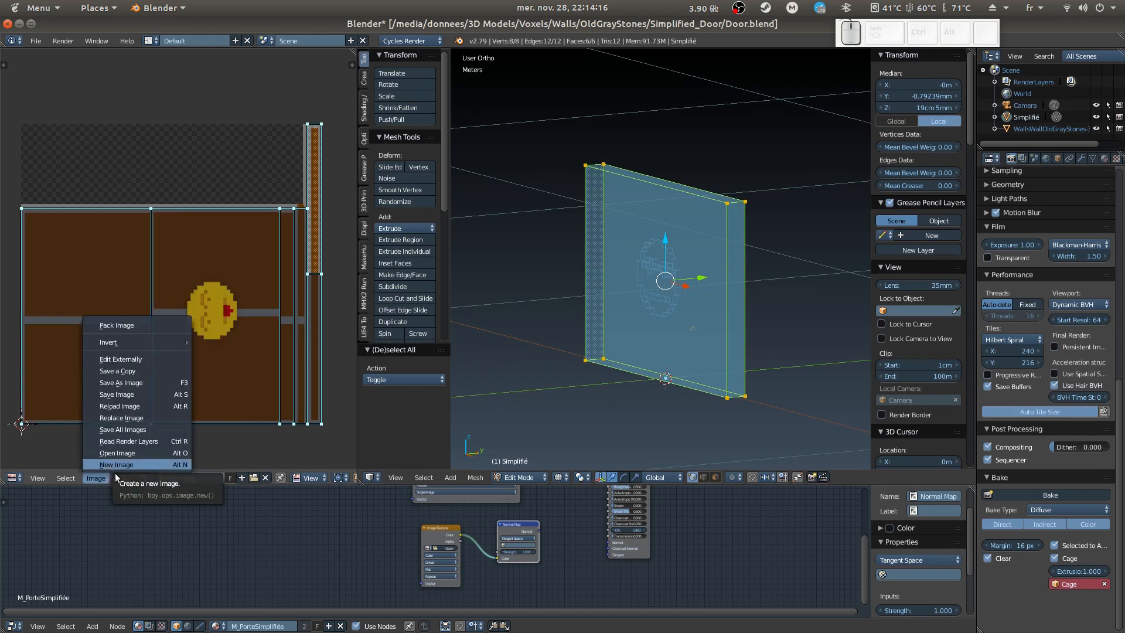
click(97, 478)
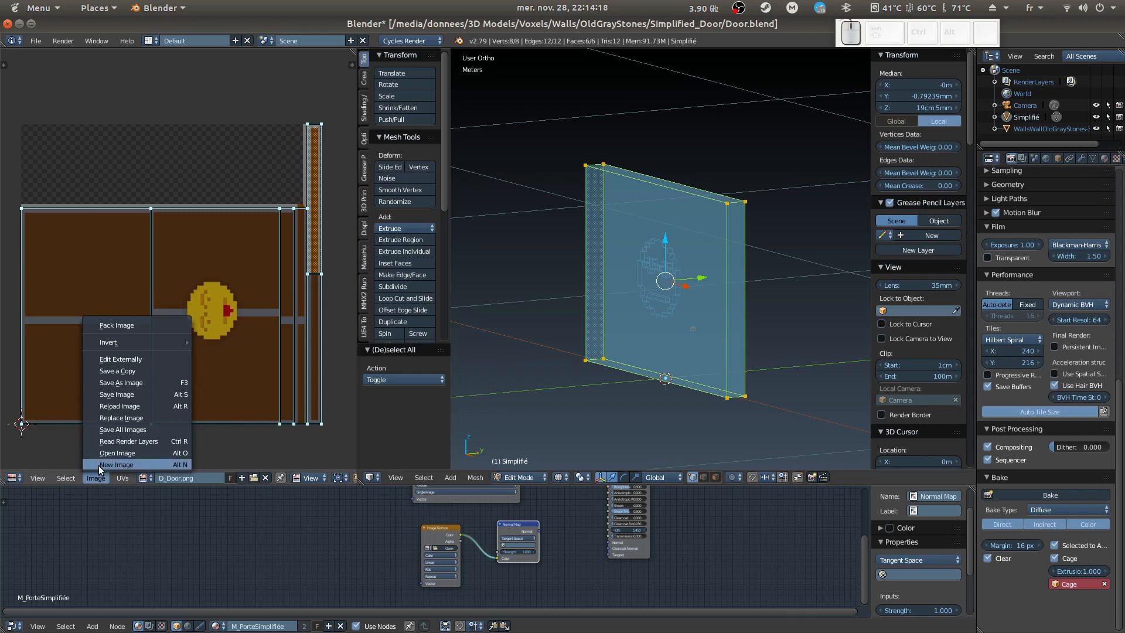
click(99, 464)
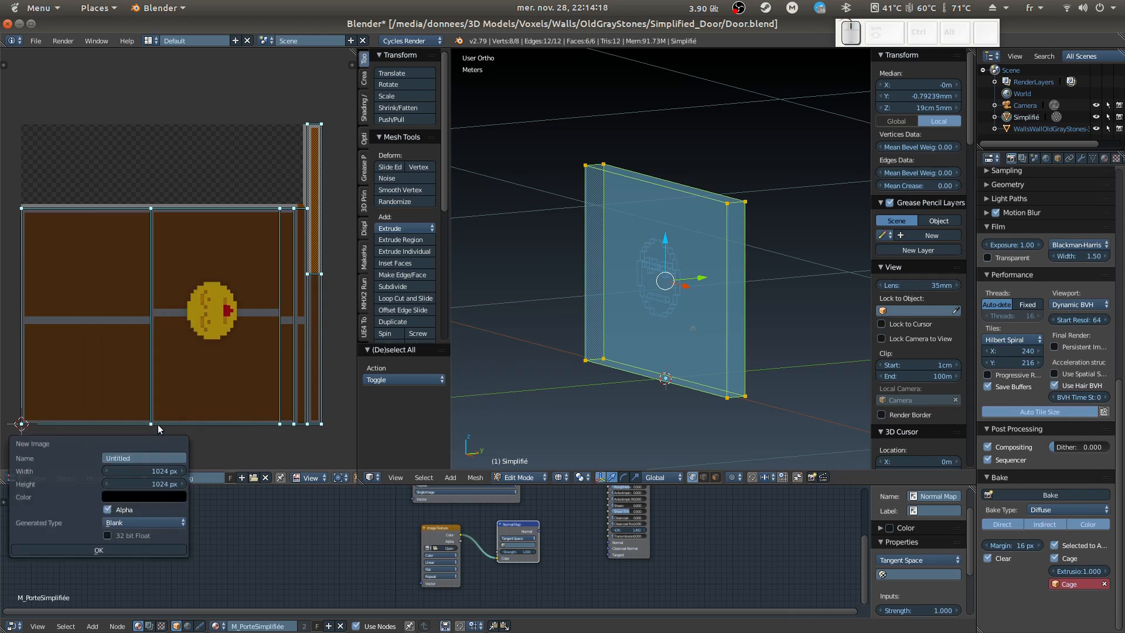
click(137, 458)
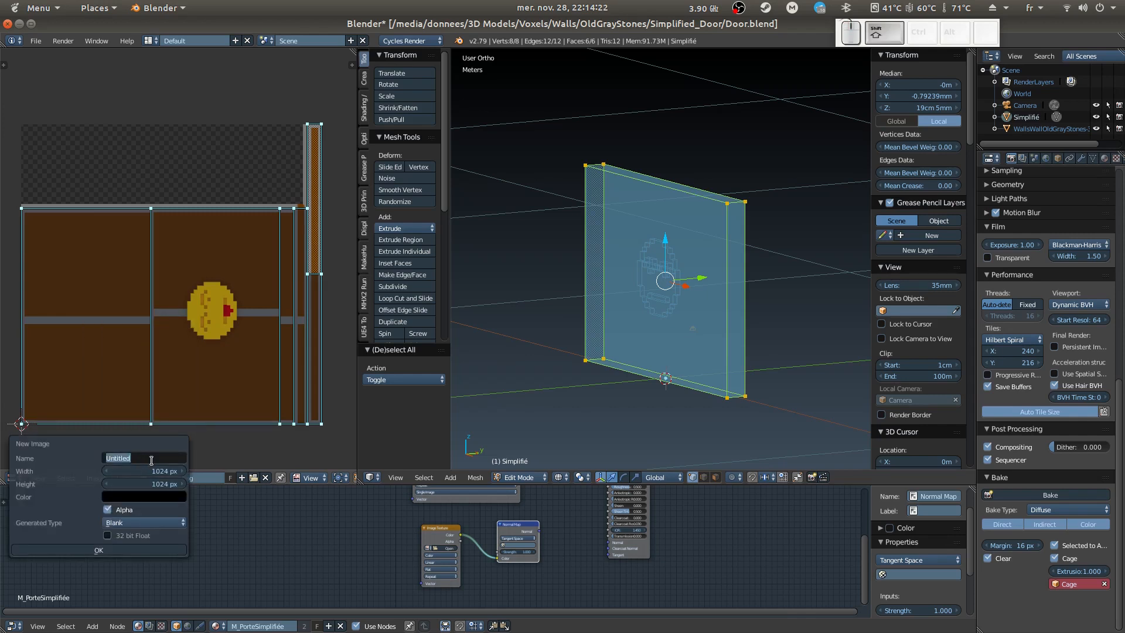
text(D_Door)
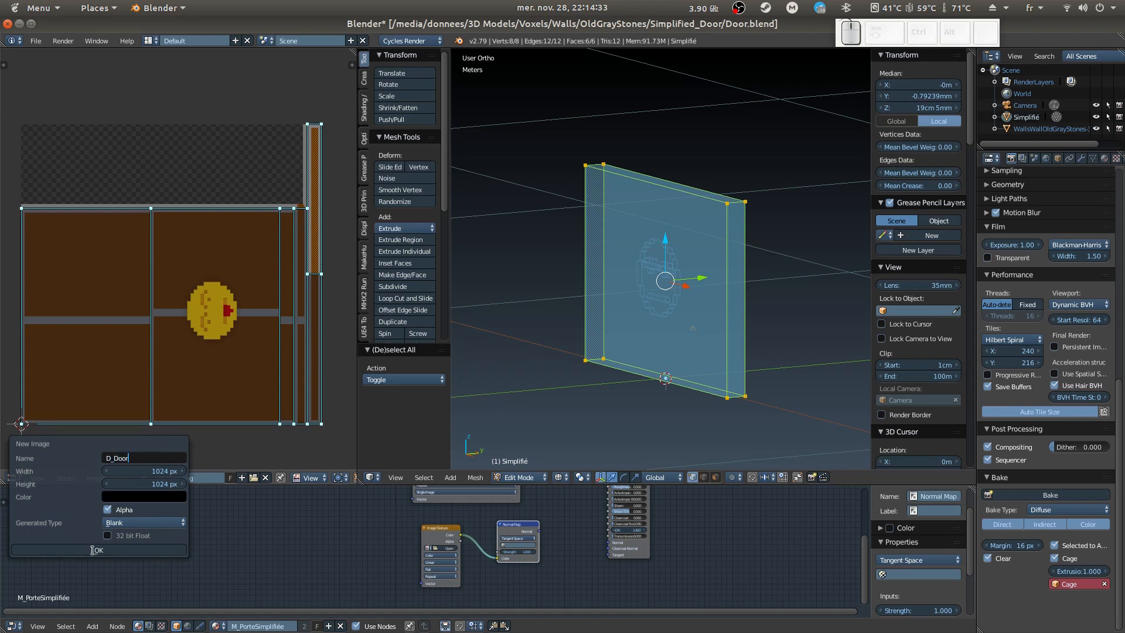
click(242, 540)
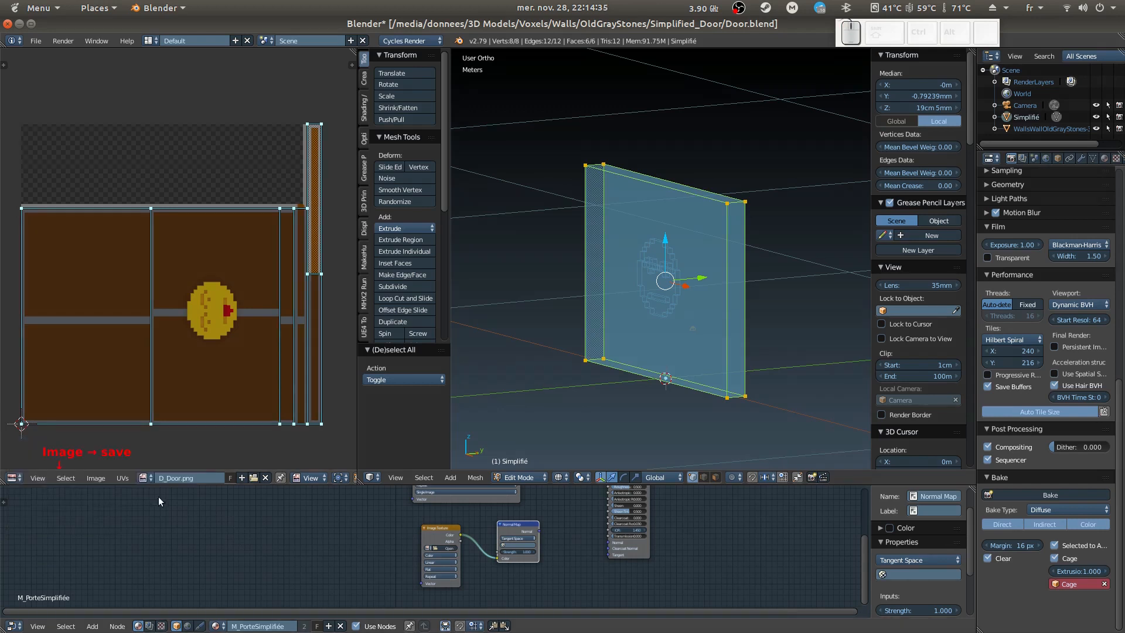
Set up a new blank 1024 × 1024 px image named N_Door and dismiss it without creating it.
click(144, 477)
click(96, 477)
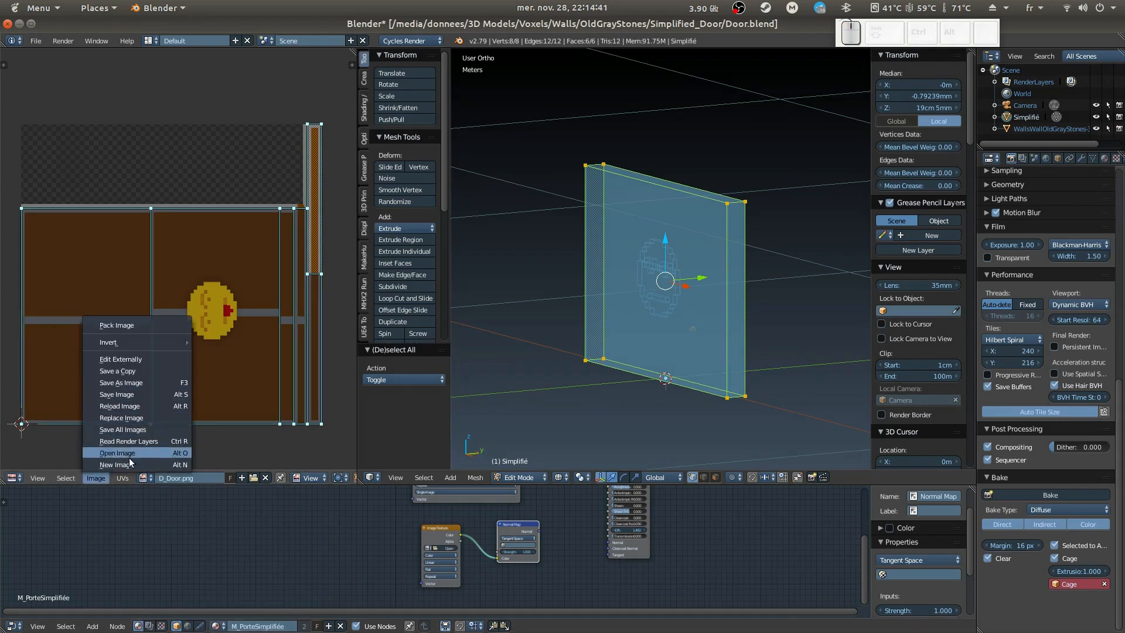
click(166, 465)
click(147, 462)
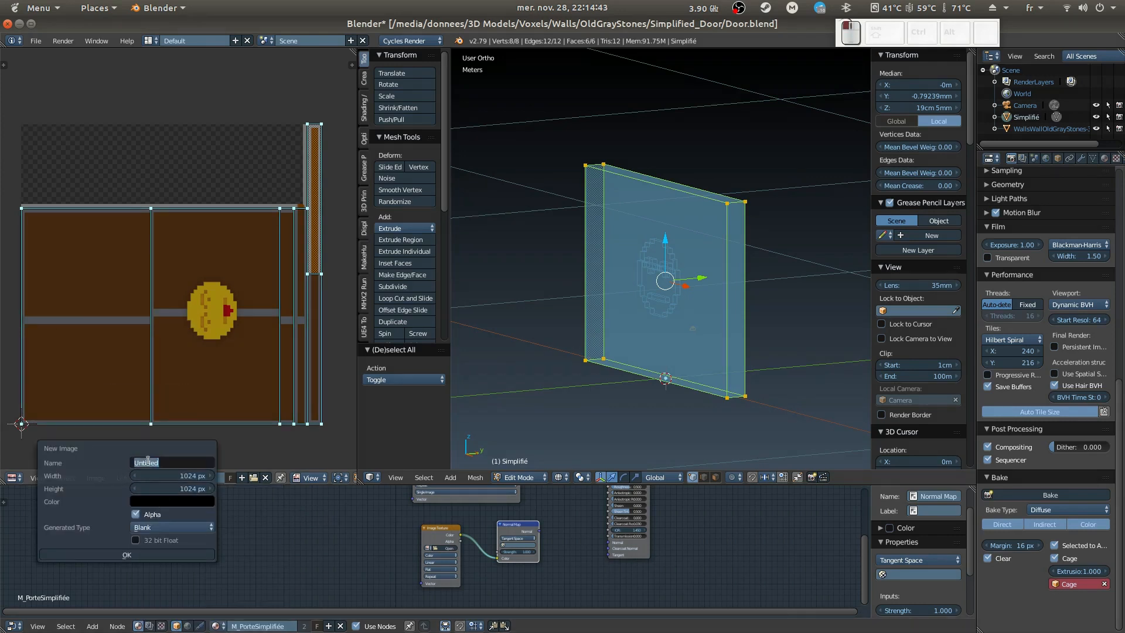
text(N_Door)
click(284, 515)
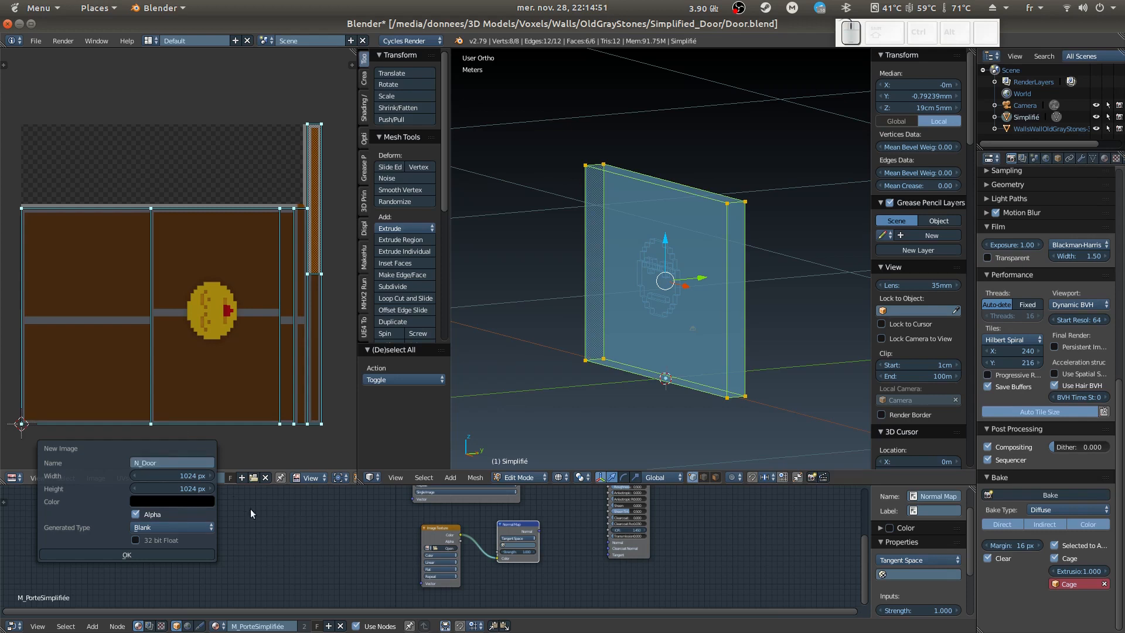
click(250, 508)
Check the images available in the UV editor and in the base colour Image Texture node, keeping D_Door.png in both.
click(151, 476)
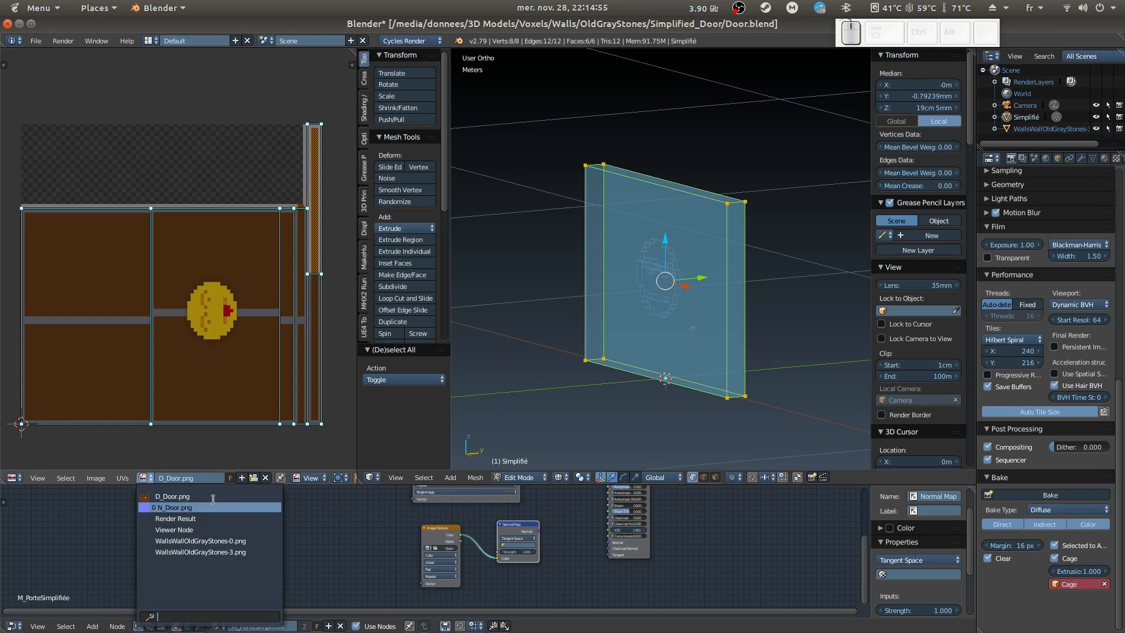
click(139, 613)
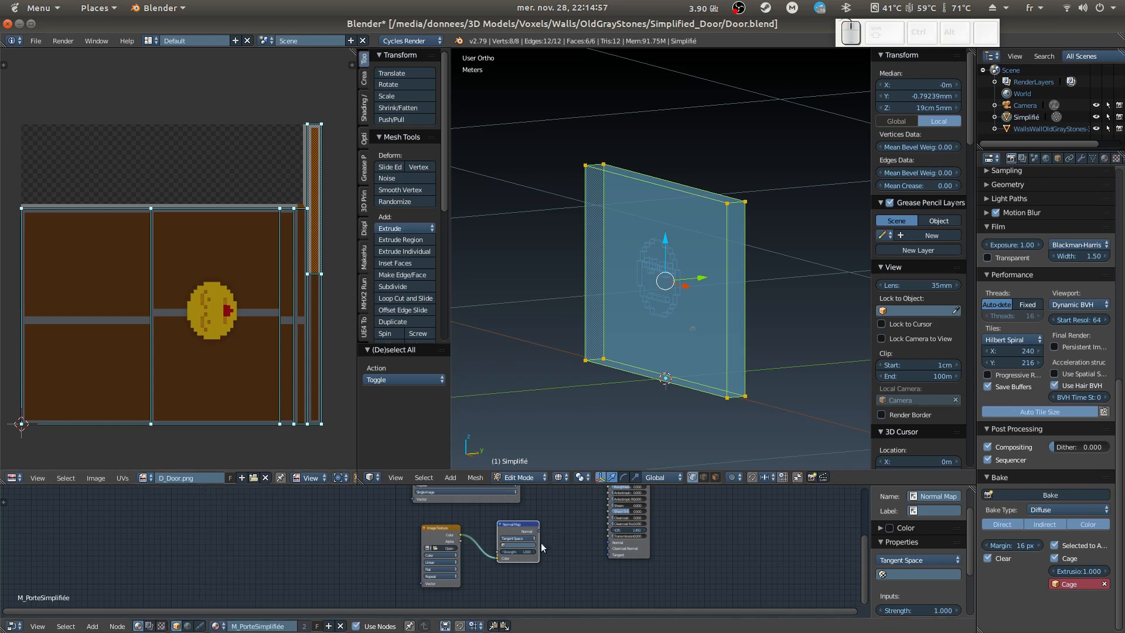
scroll(618, 567, up, 8)
shift+scroll(469, 545, up, 7)
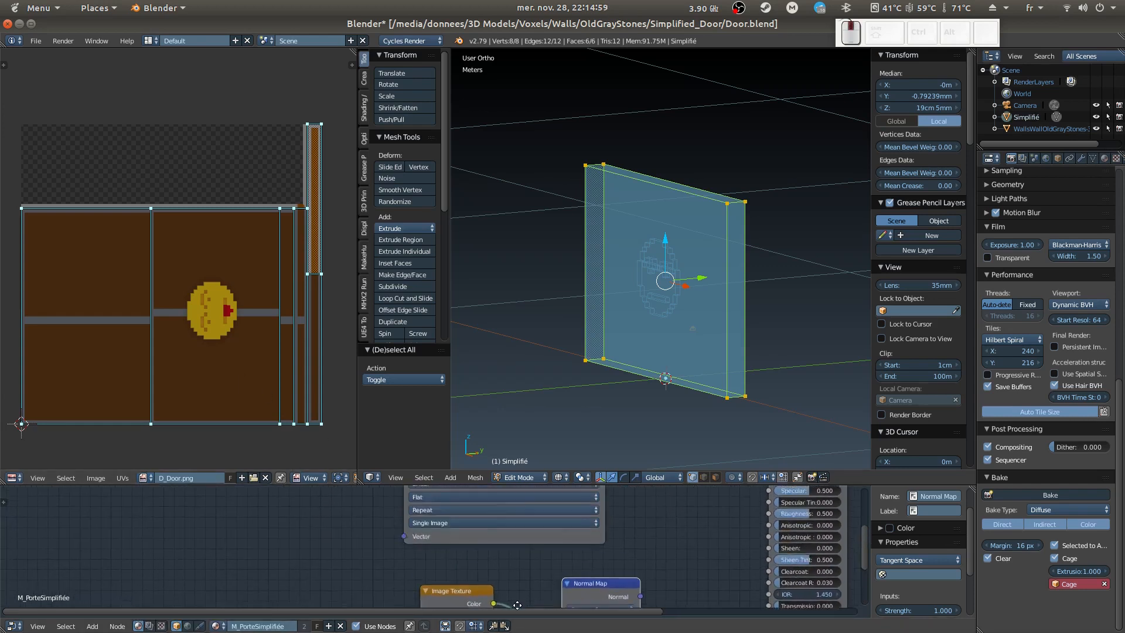
click(406, 530)
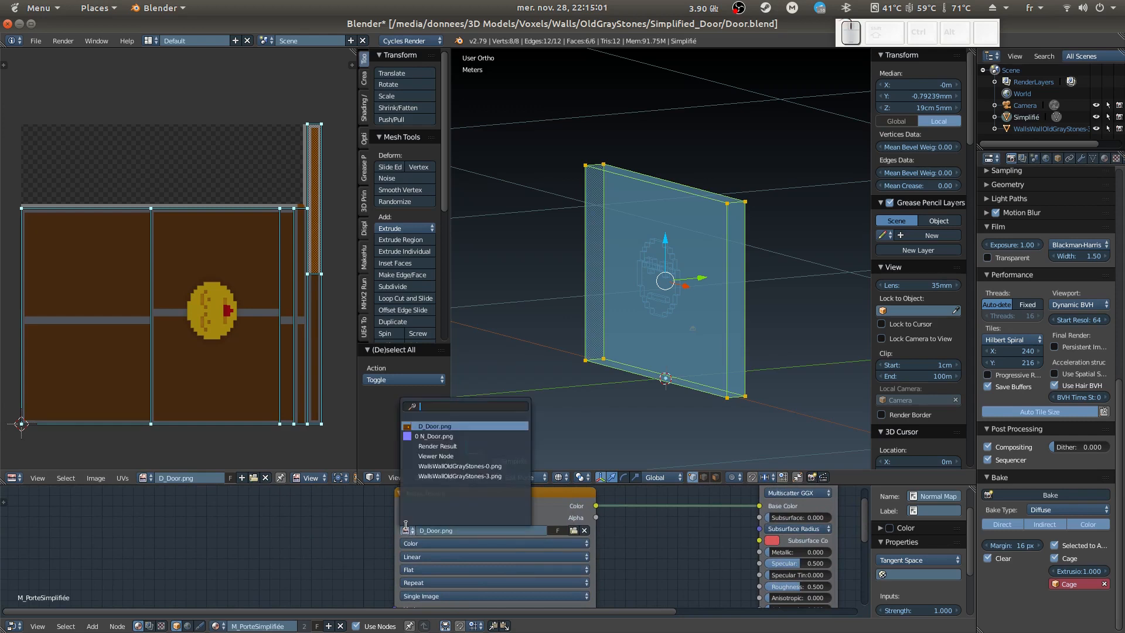
click(406, 524)
Assign N_Door.png to the Image Texture node feeding the Normal Map and widen that node.
shift+scroll(343, 522, down, 8)
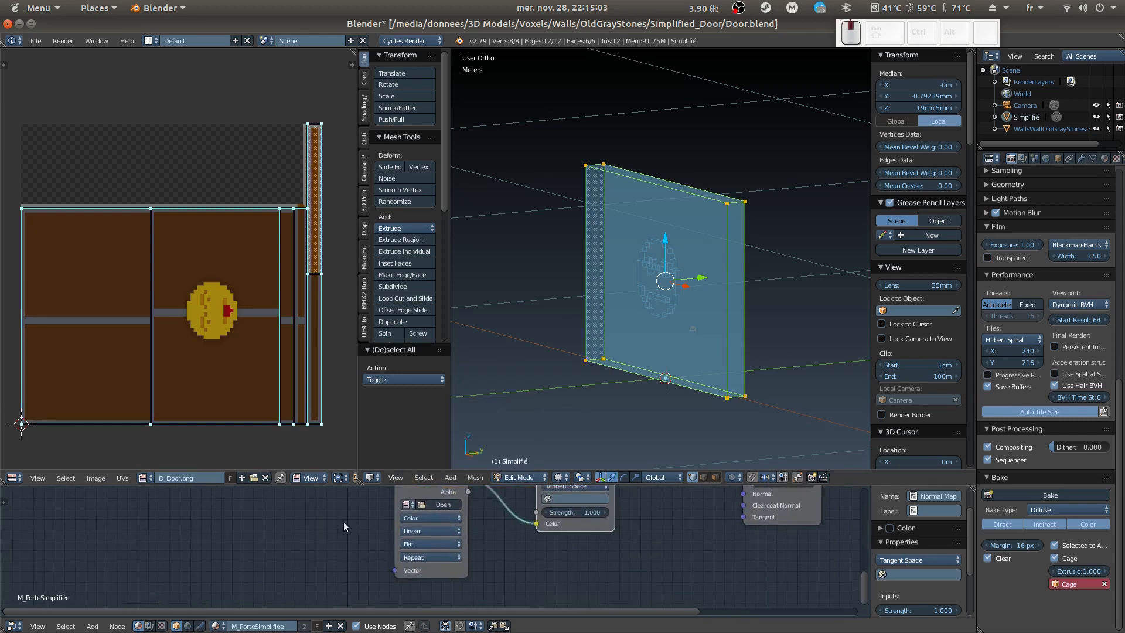
click(406, 504)
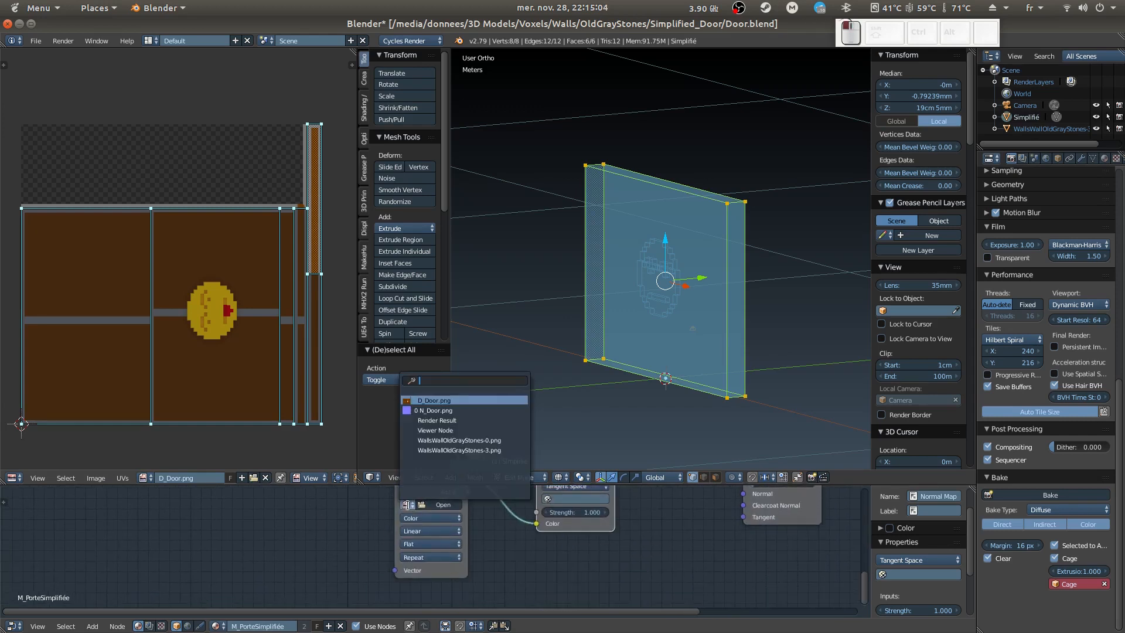
click(433, 409)
drag(396, 531, 294, 530)
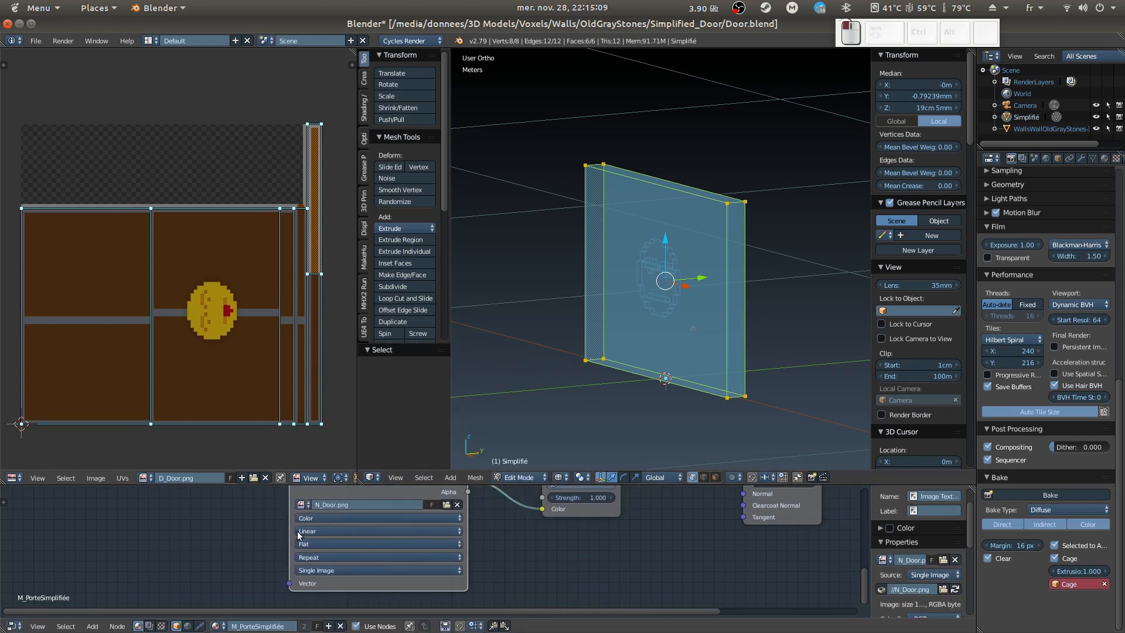
Link the Normal Map node's output to the Normal input of the Principled shader.
middle_drag(591, 570, 618, 511)
drag(544, 511, 652, 546)
middle_drag(603, 511, 592, 560)
scroll(741, 528, down, 2)
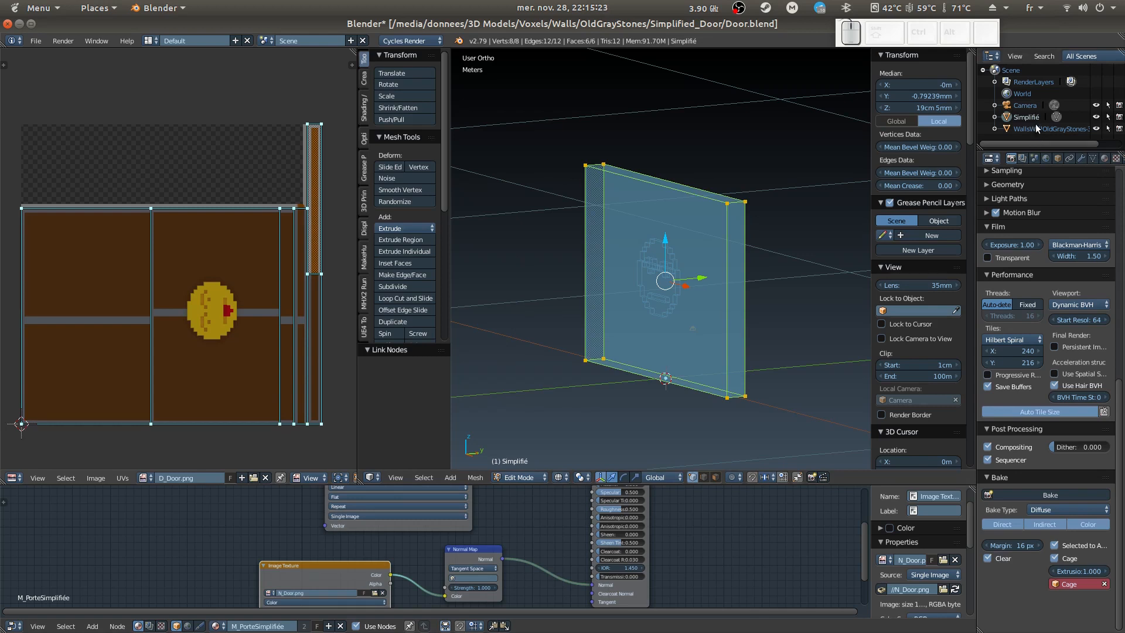
Clear the cage object from the bake settings and orbit around the simplified door.
mouse_move(688, 273)
middle_down()
mouse_move(640, 270)
mouse_move(672, 285)
middle_up()
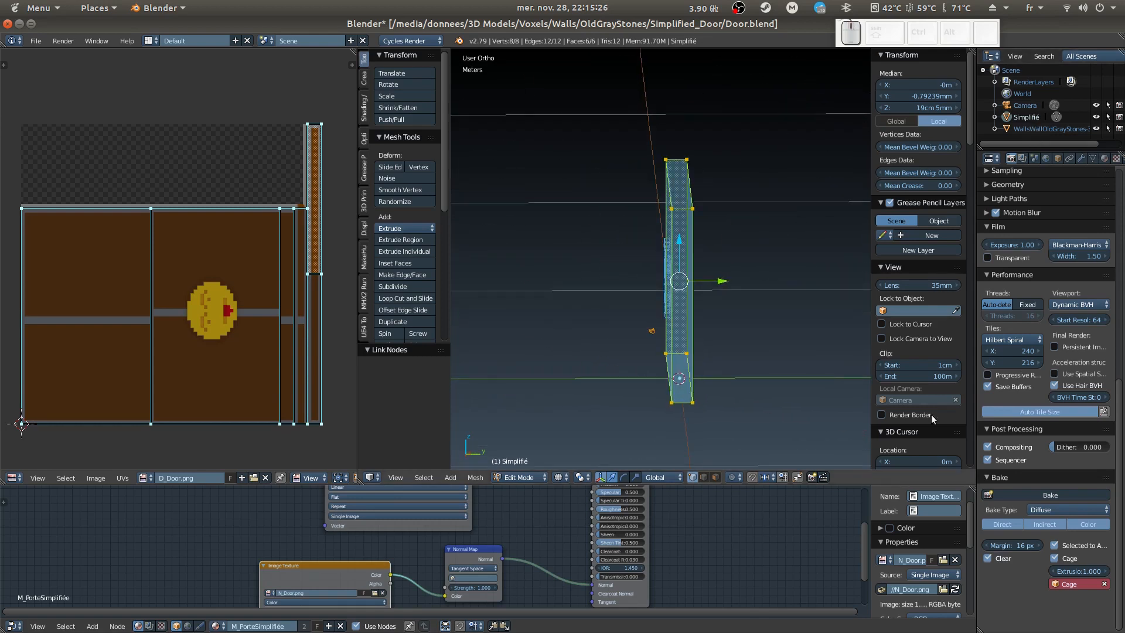
click(1105, 583)
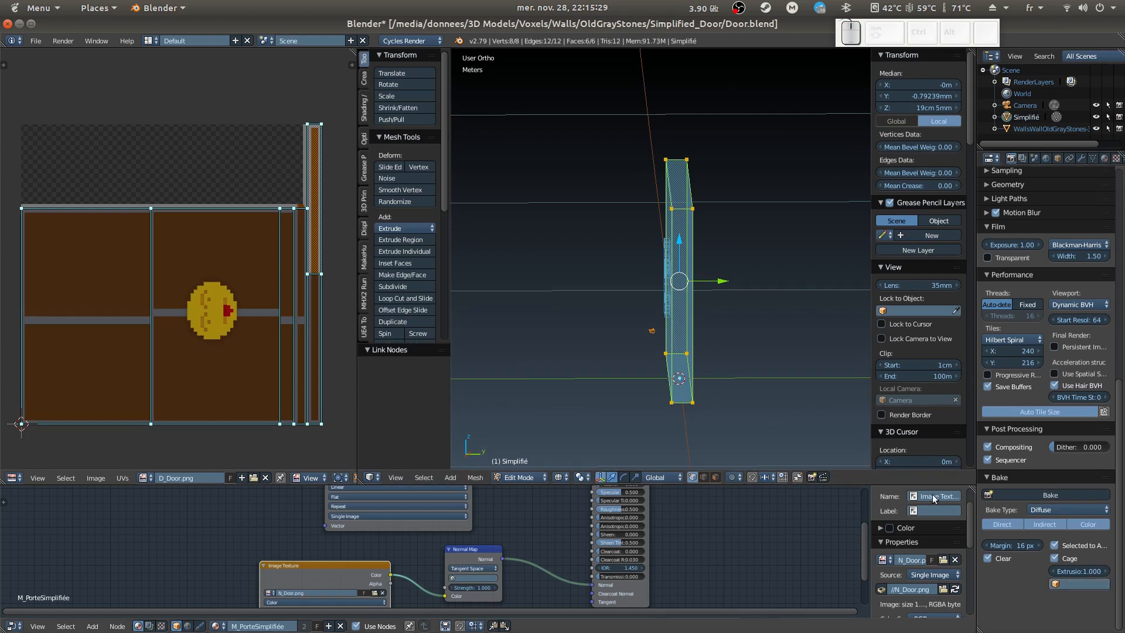
middle_drag(715, 356, 729, 347)
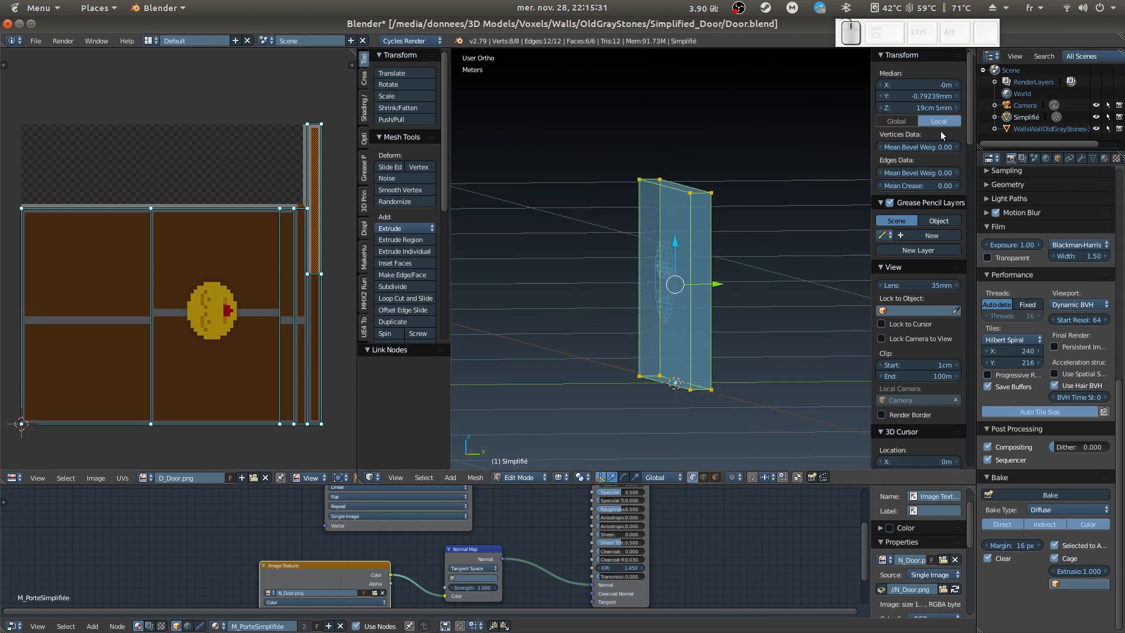
Show the World settings and switch the Simplifié object from Edit Mode to Object Mode.
click(1048, 158)
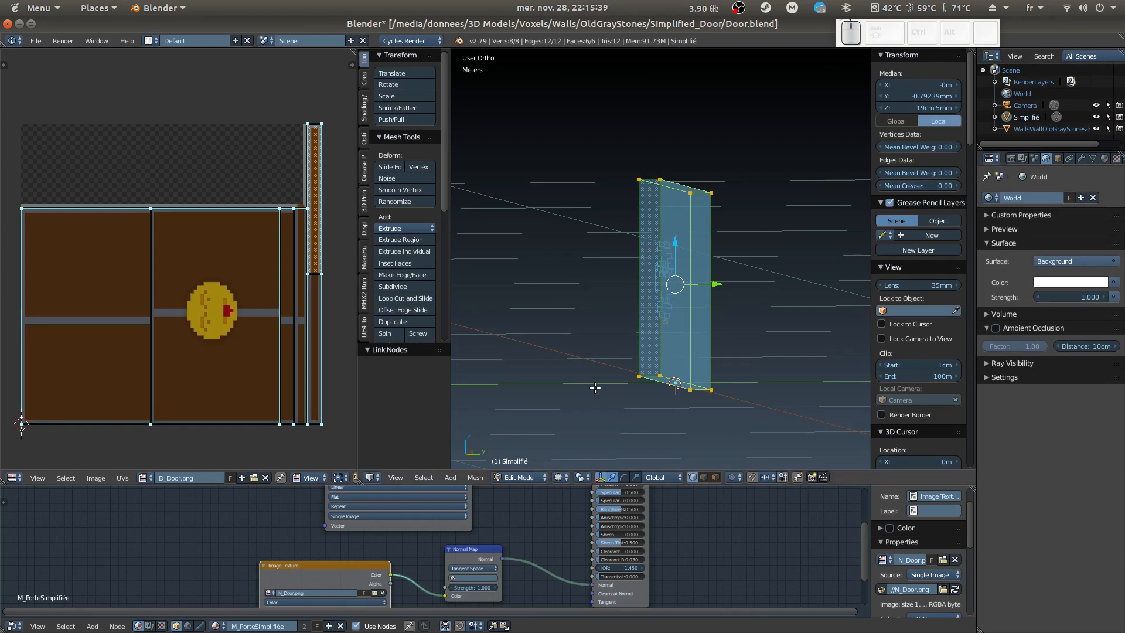
key(shift+a)
key(Tab)
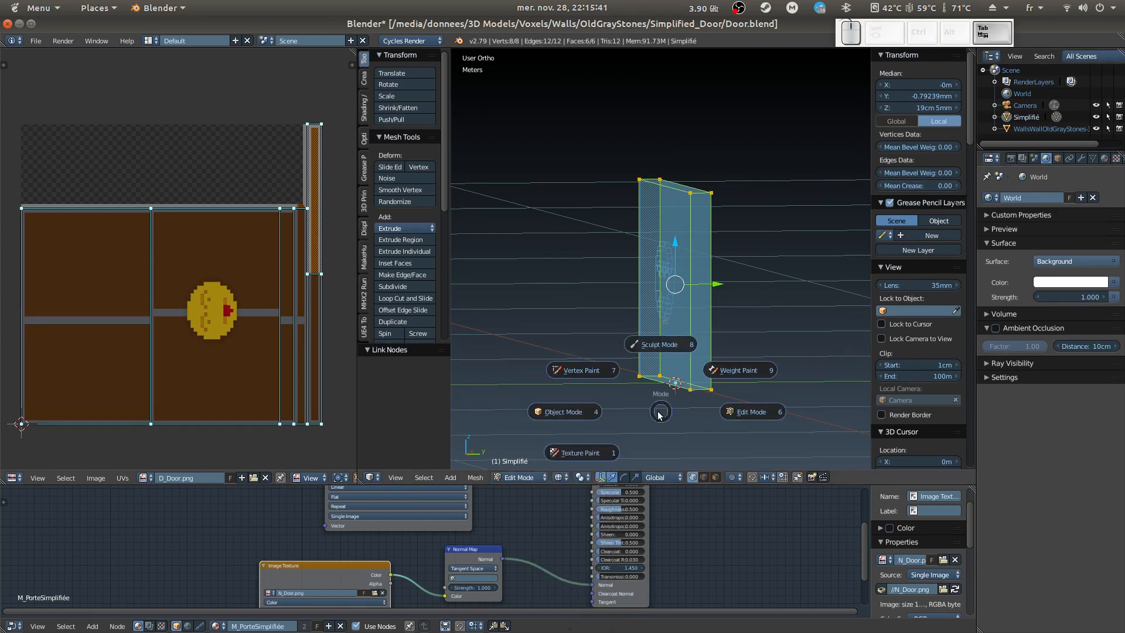
click(605, 409)
Add a point lamp, move it about 27 cm along negative Y away from the door, and delete it again.
key(shift+a)
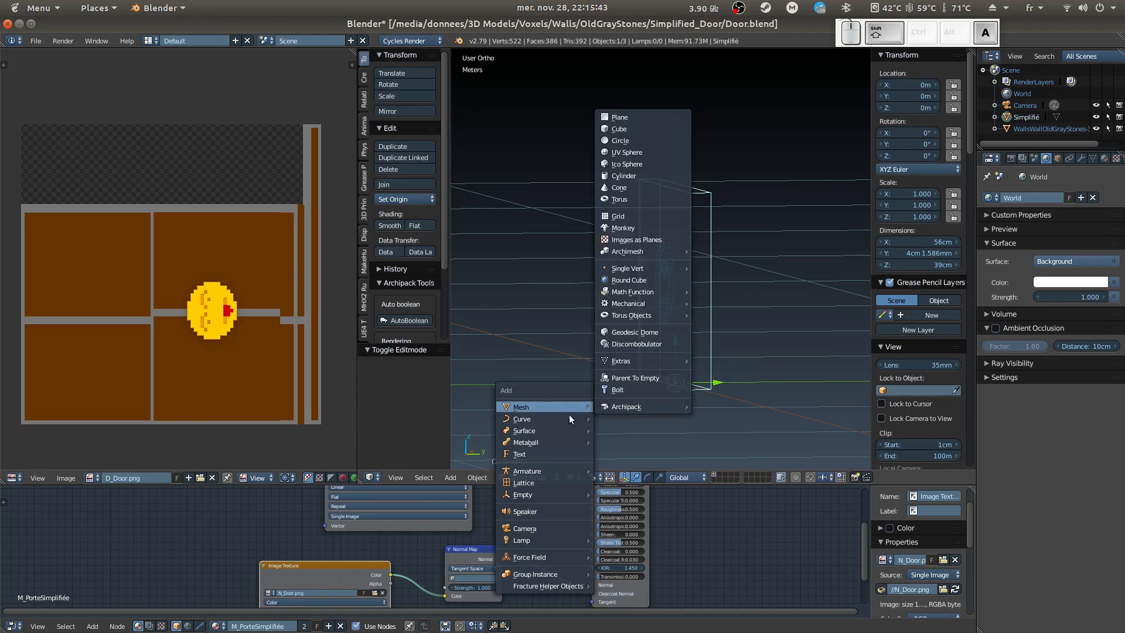
mouse_move(532, 542)
click(618, 539)
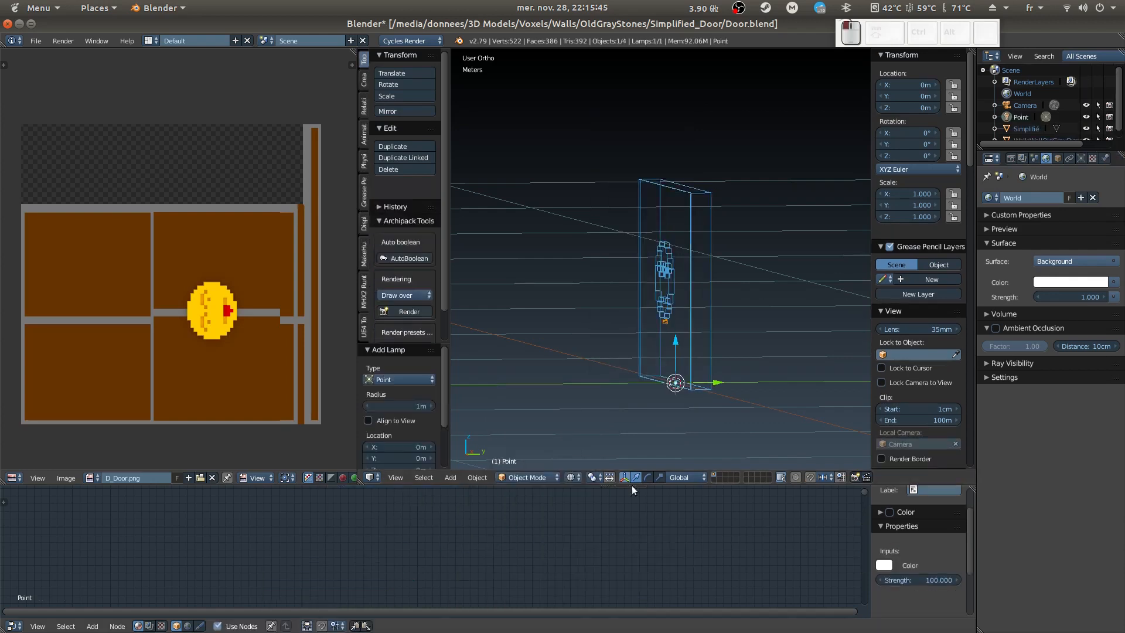
drag(716, 385, 581, 384)
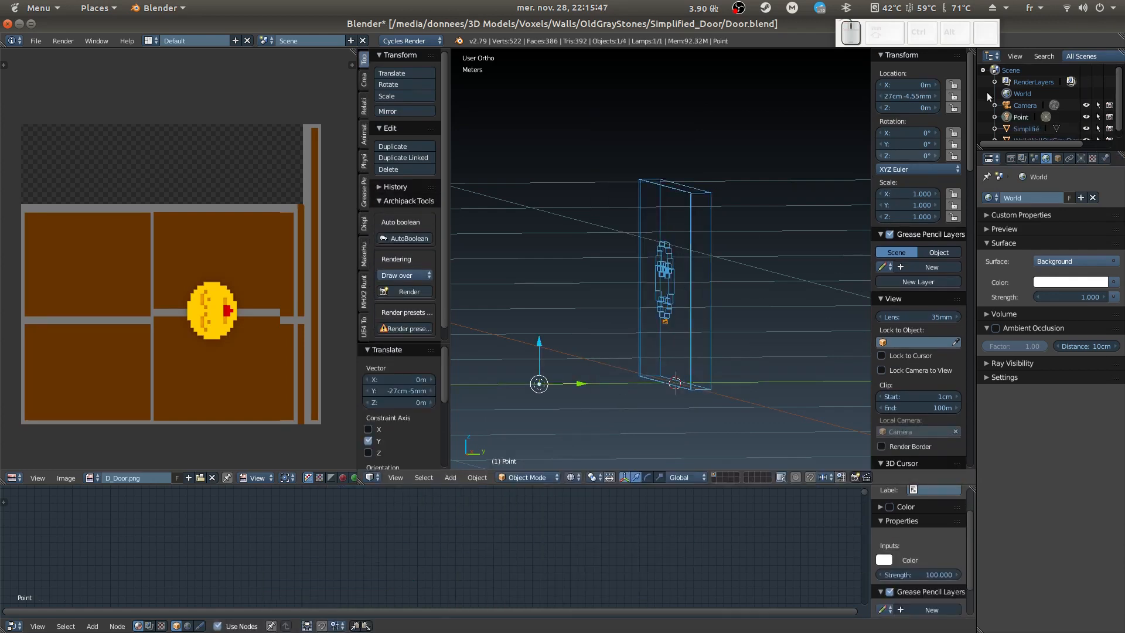
right_click(1025, 116)
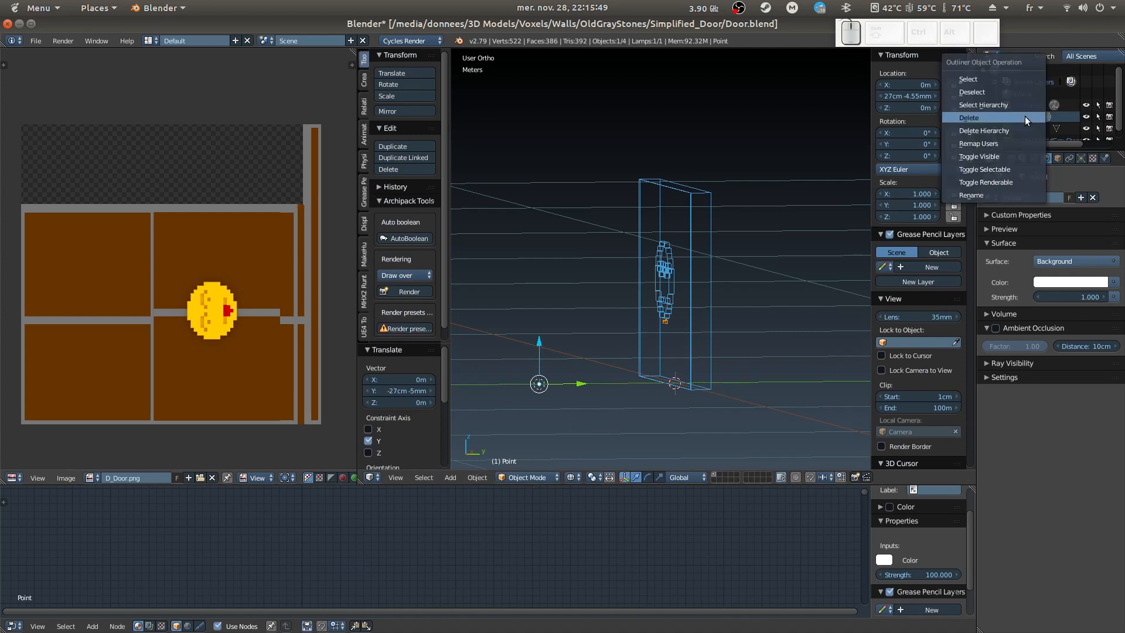
click(1025, 117)
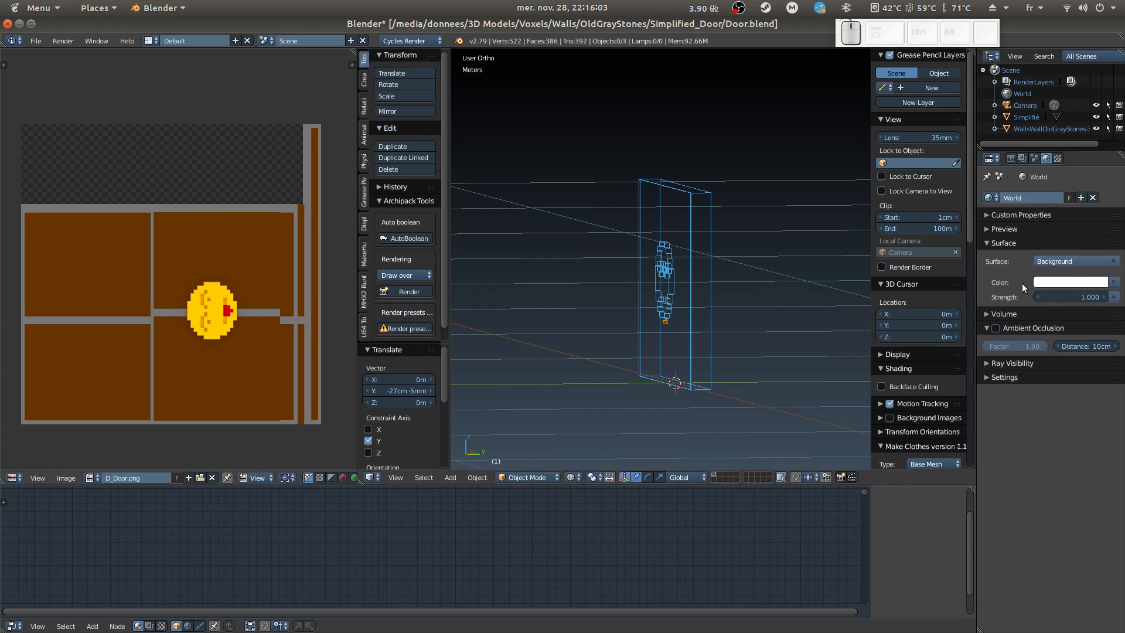
Remove the World's surface shader, set it up again as a white Background, and check the door in a rendered preview.
click(1049, 264)
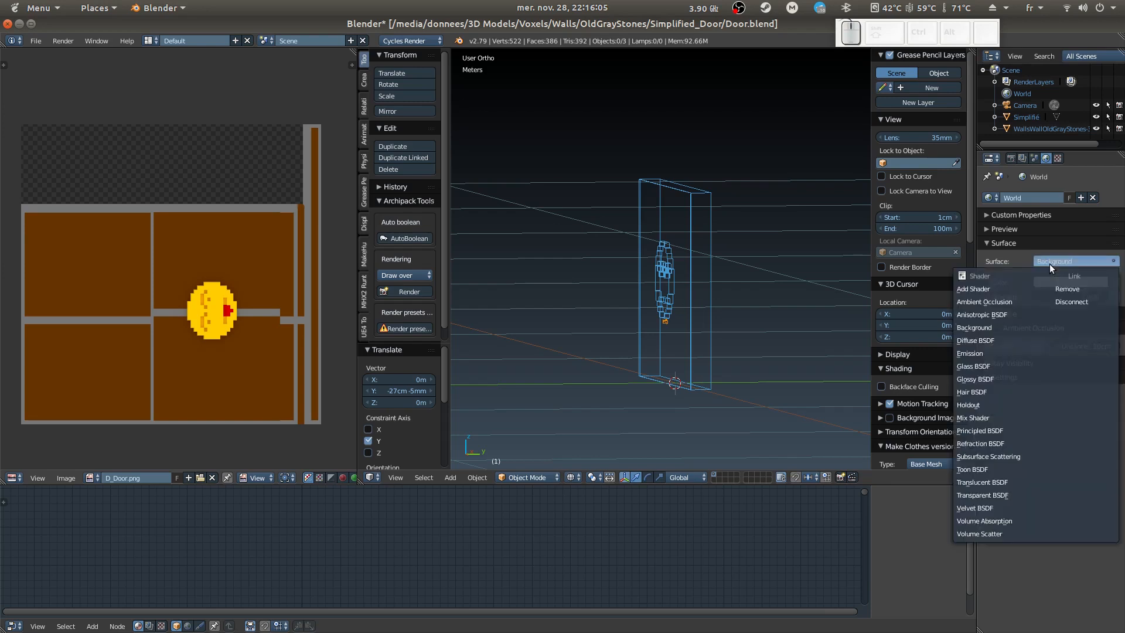
click(1050, 287)
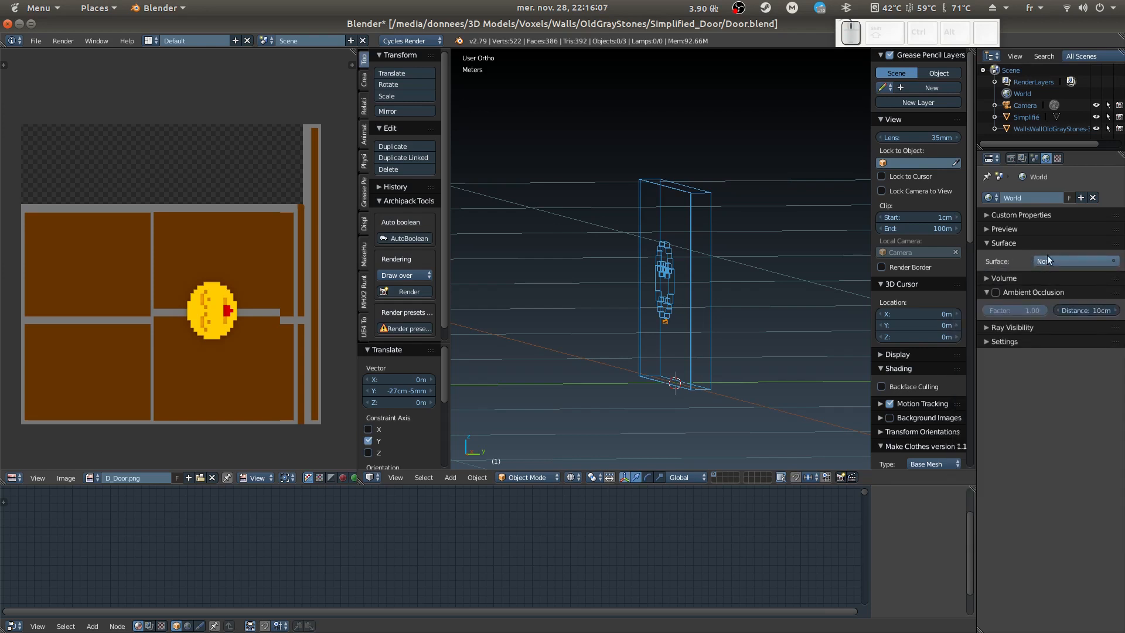
click(1049, 261)
click(1059, 327)
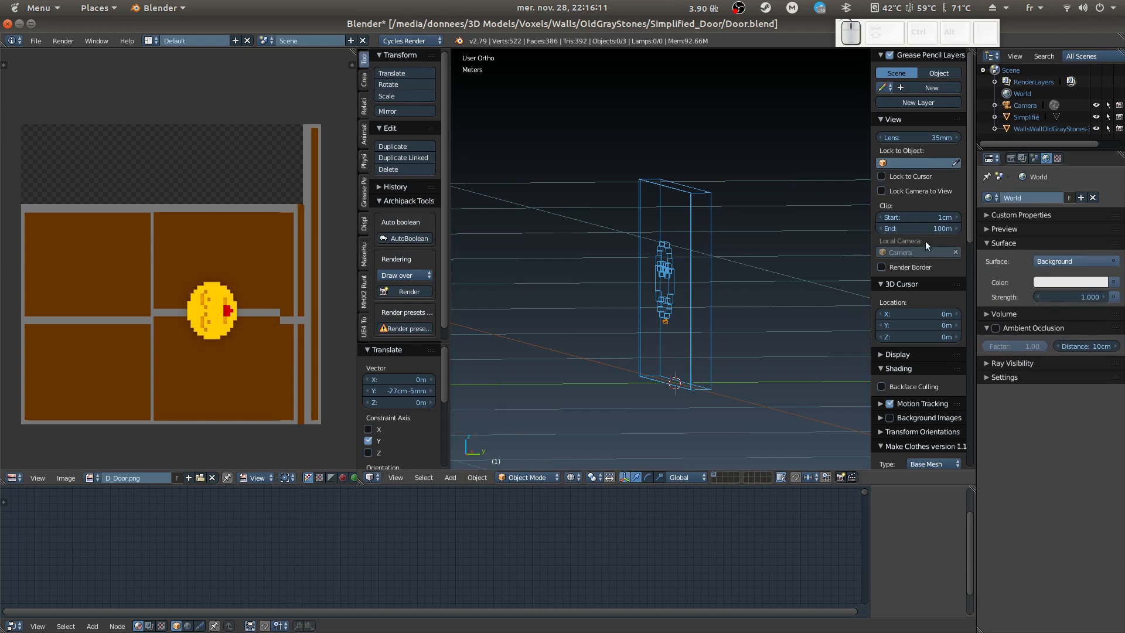
click(1073, 285)
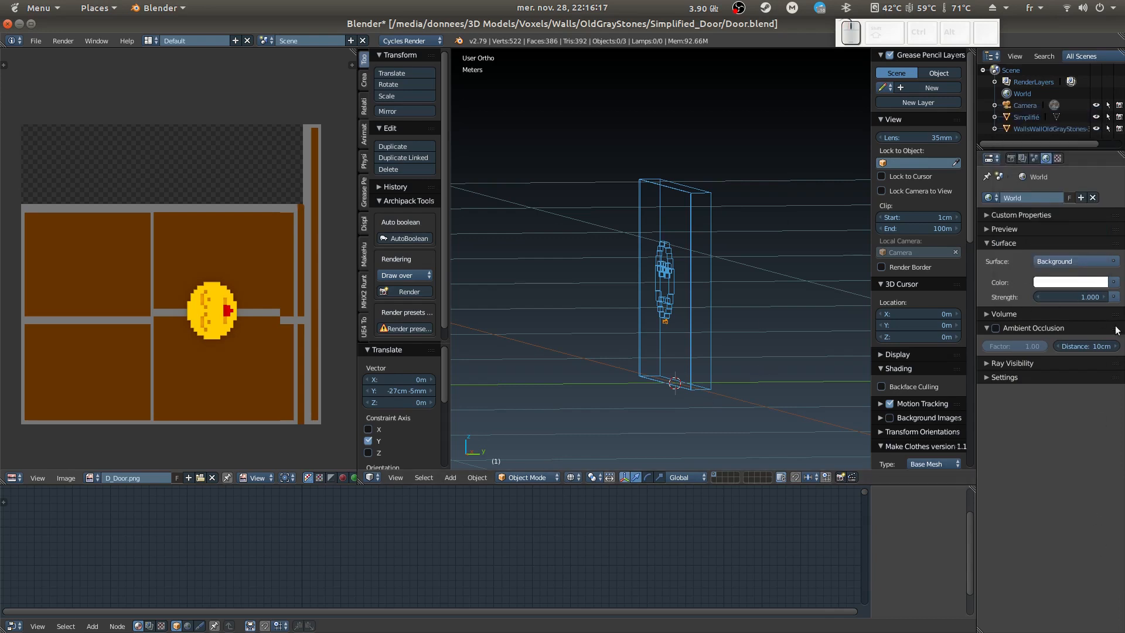
key(shift+z)
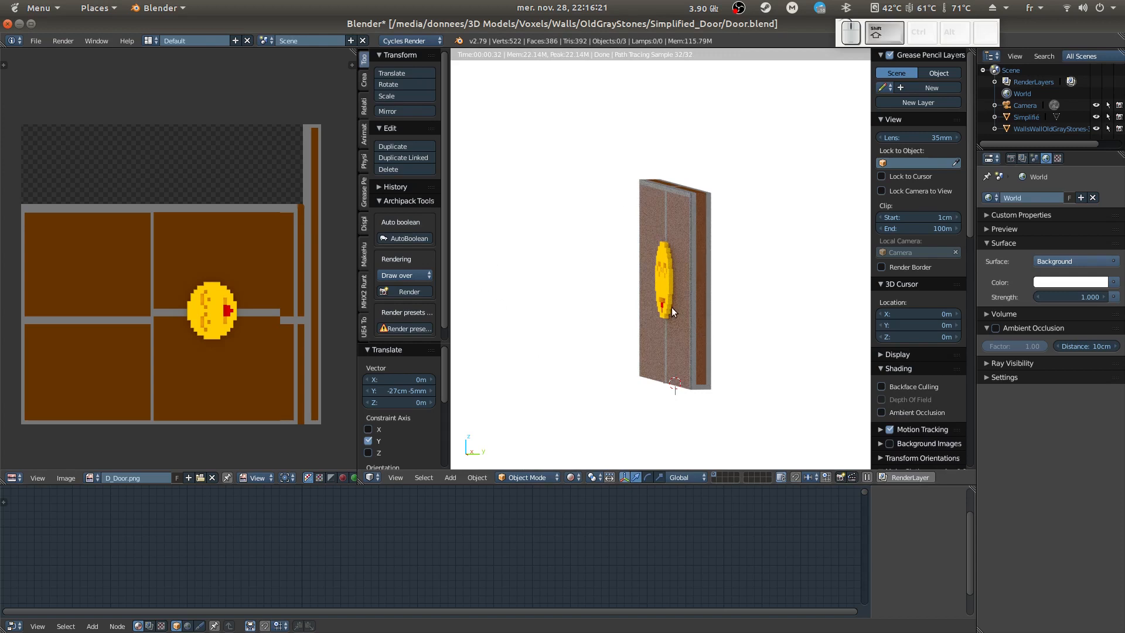
key(shift+z)
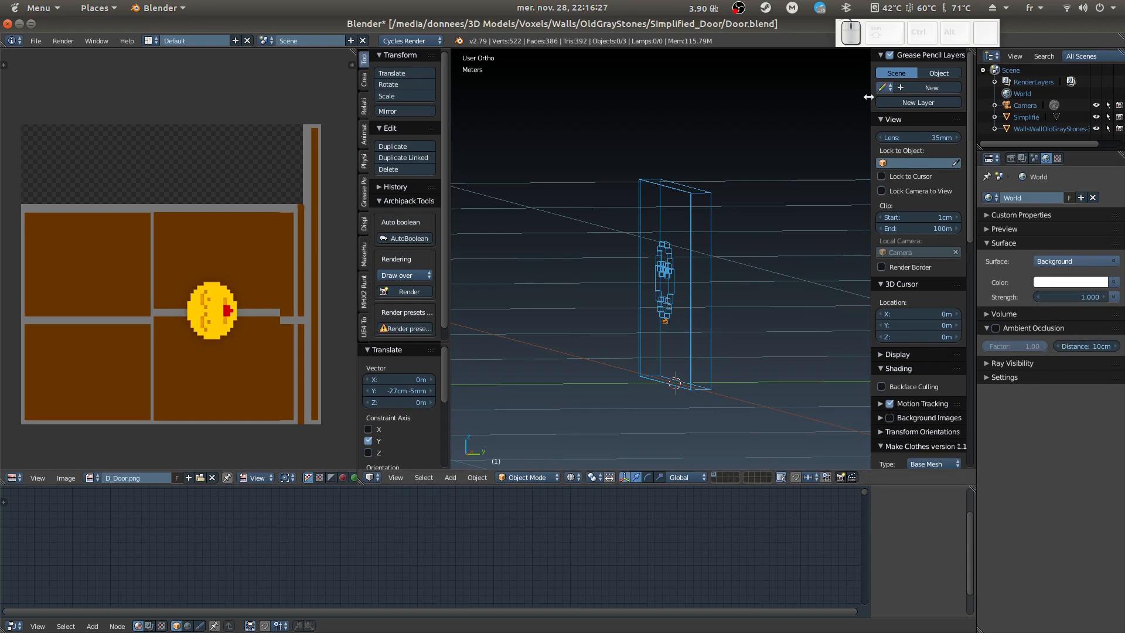
Select the Simplifié door and duplicate it in place, working in the right orthographic view.
right_click(656, 191)
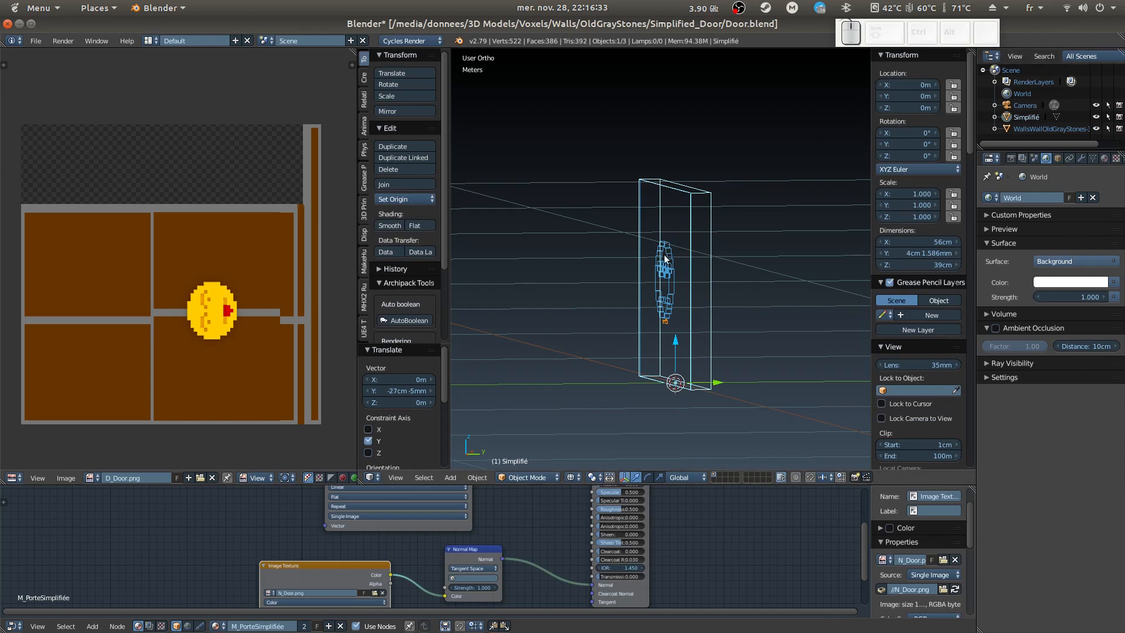
key(KP_1)
key(KP_3)
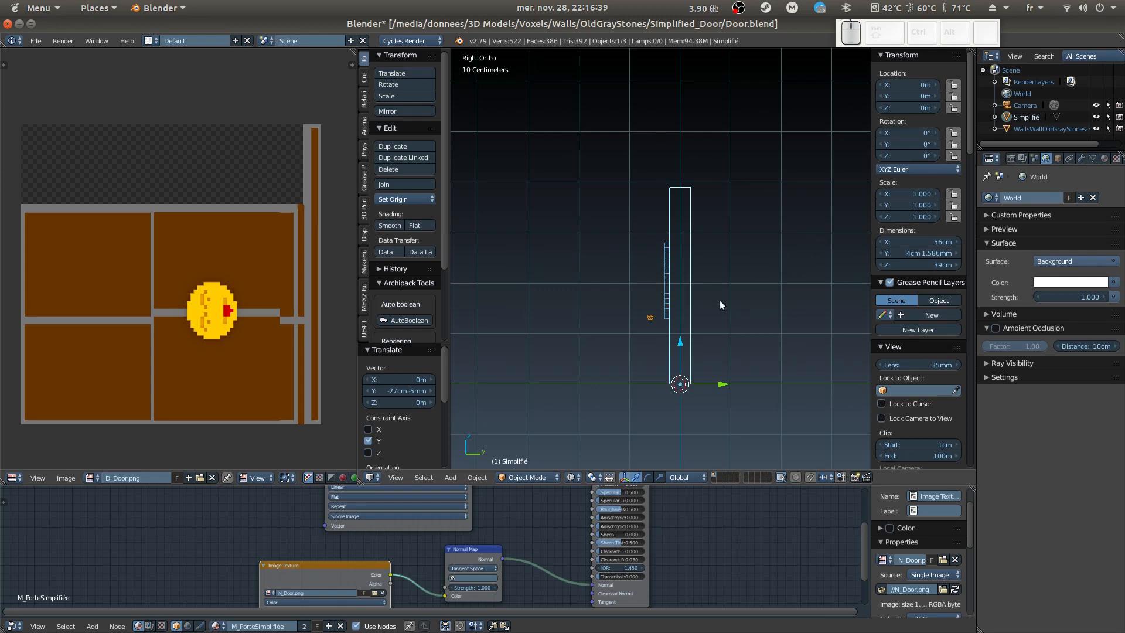
key(shift+d)
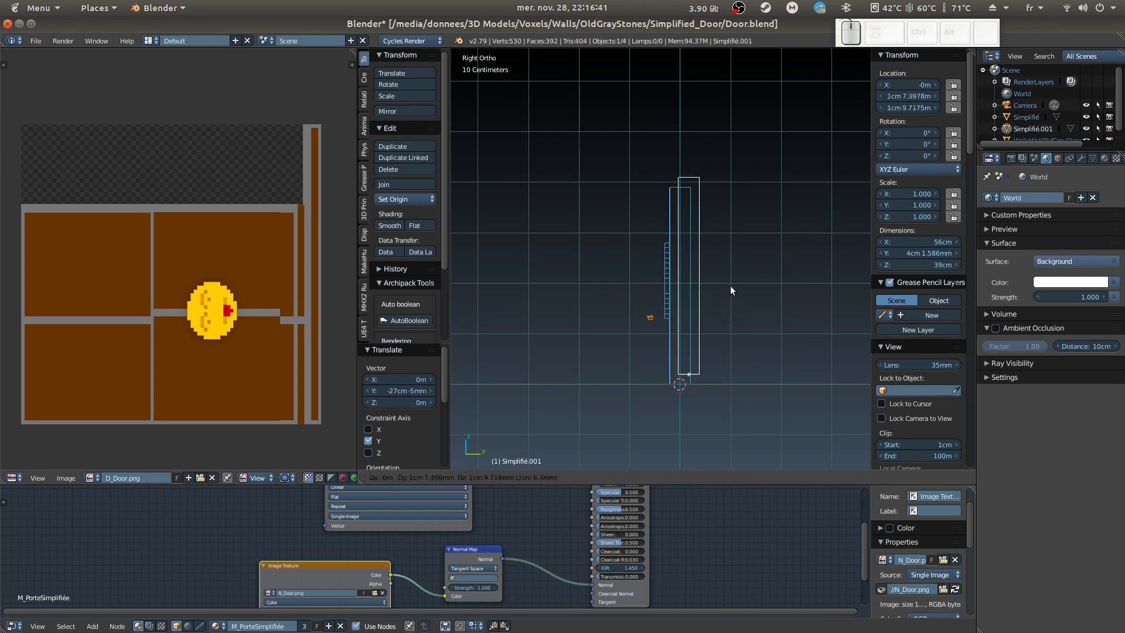
right_click(768, 319)
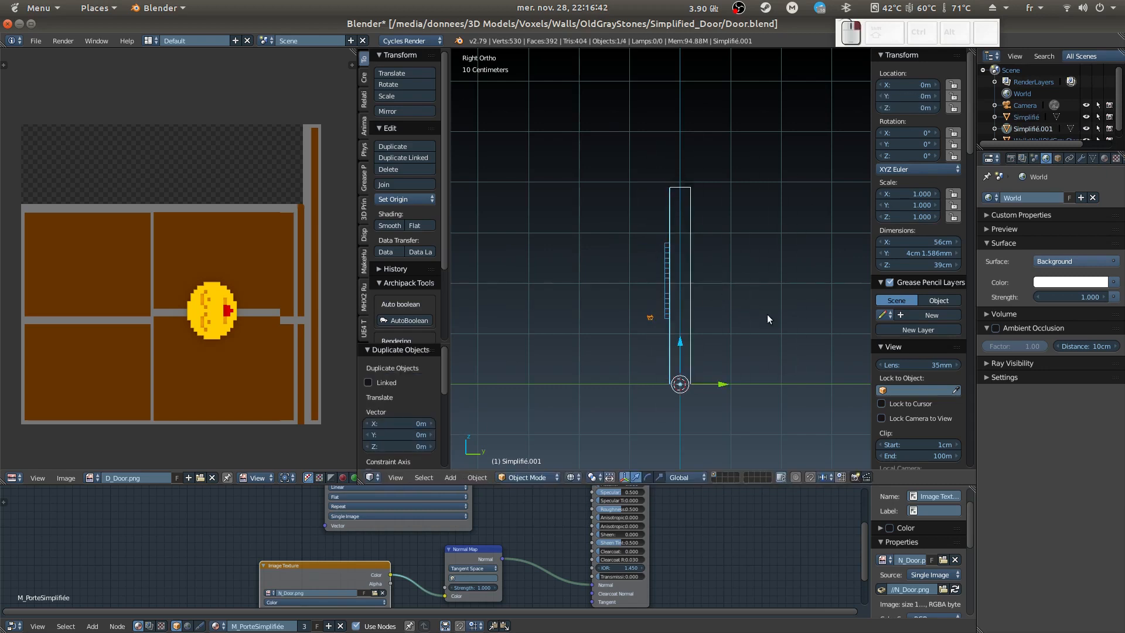
Scale the duplicate uniformly to about 1.033 and lower it about 4.64 mm along Z.
key(s)
click(799, 316)
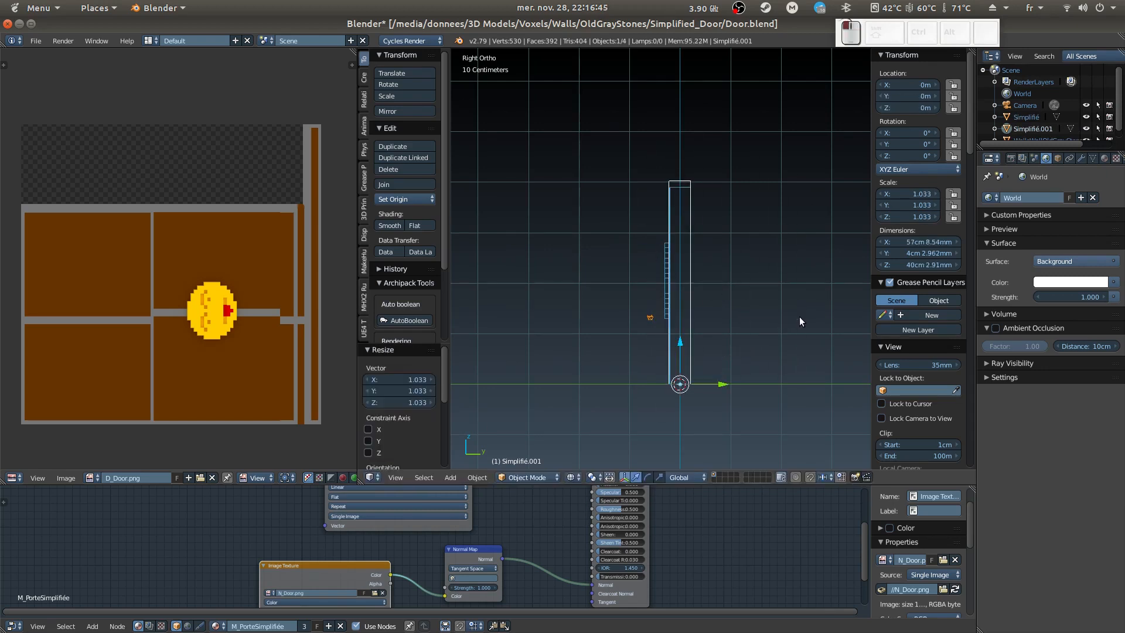
drag(681, 342, 681, 344)
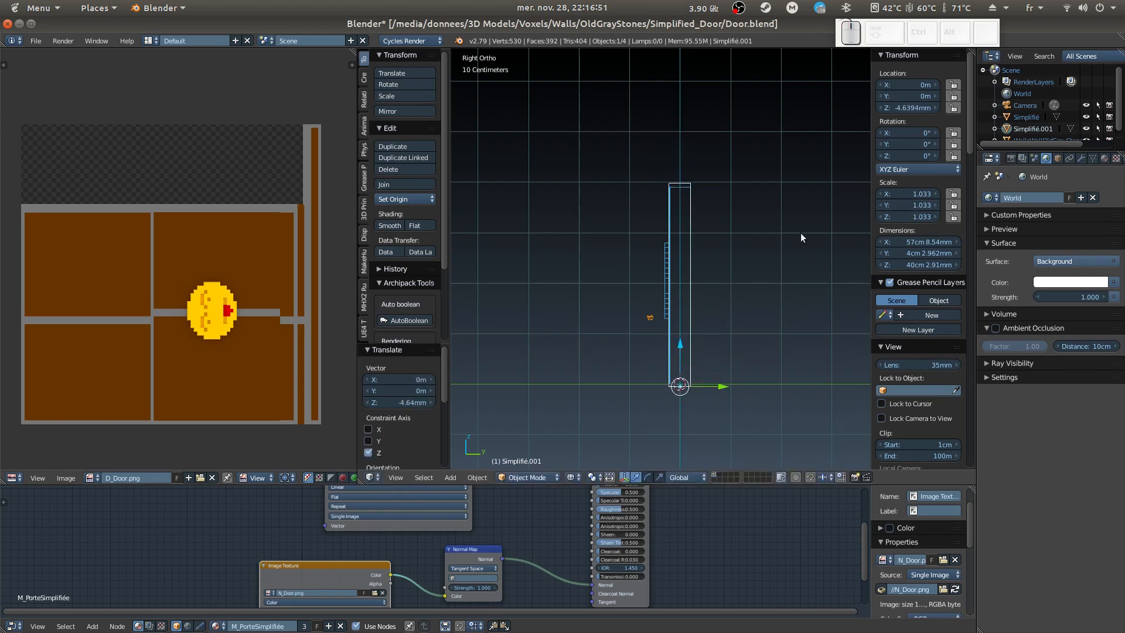
Stretch the duplicate along Y to a scale of about 1.532, shift it about -4.64 mm along Y, and check it from the front.
key(s)
key(y)
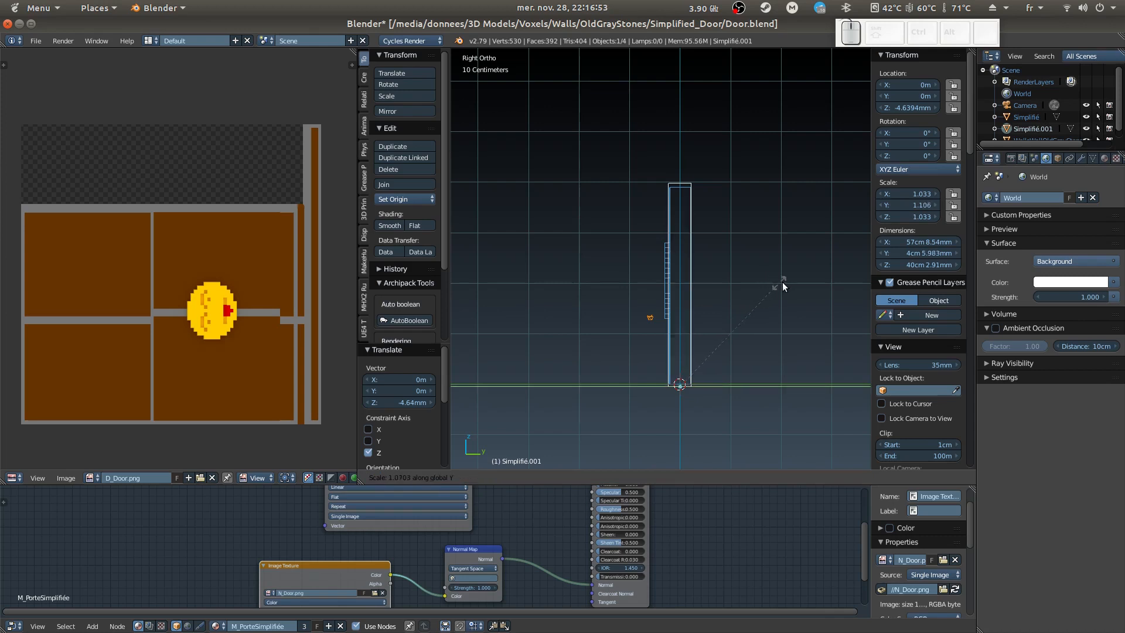
click(779, 287)
drag(719, 388, 708, 386)
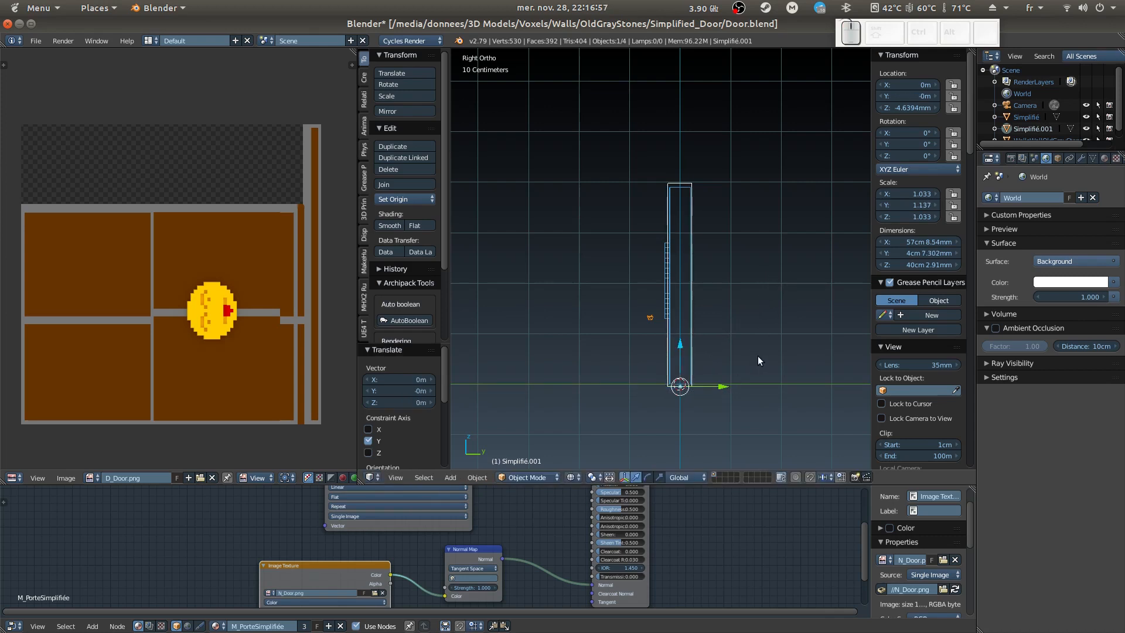
key(s)
key(y)
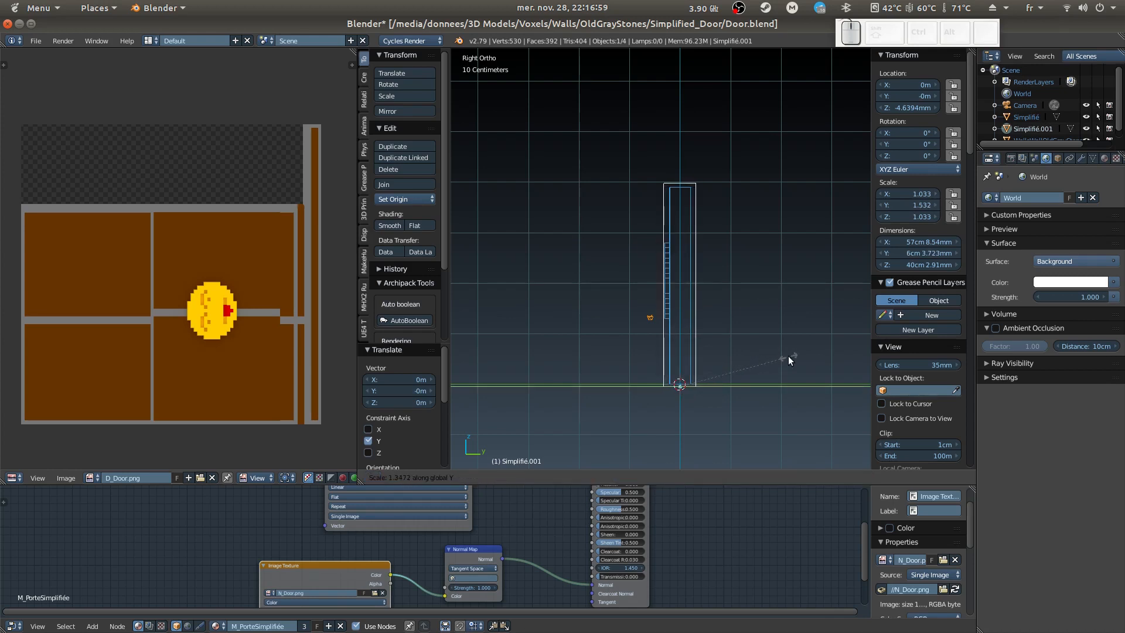
click(788, 356)
drag(727, 384, 726, 382)
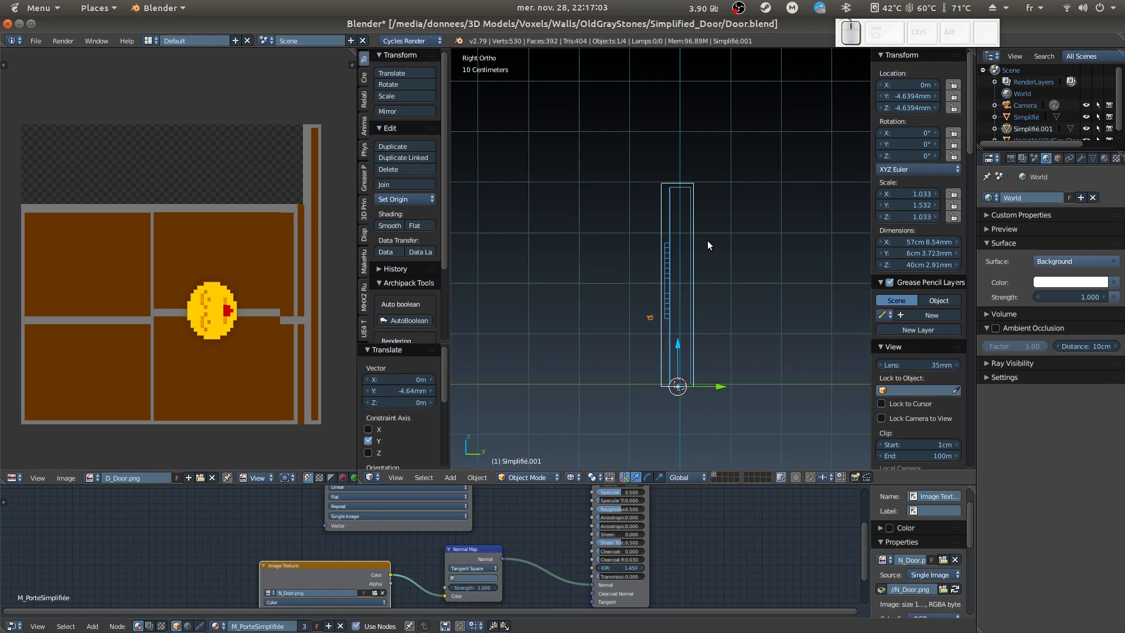
key(KP_1)
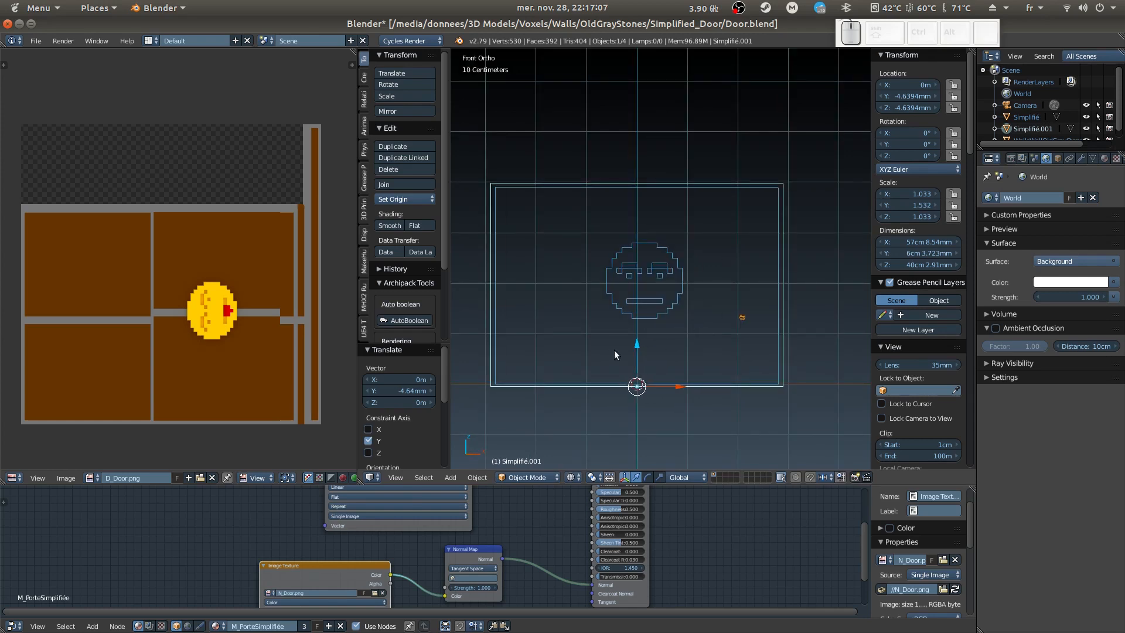
Lower the door duplicate another 2.32 mm along Z and check its fit around the door from the right and at an angle.
drag(637, 348, 638, 347)
key(KP_3)
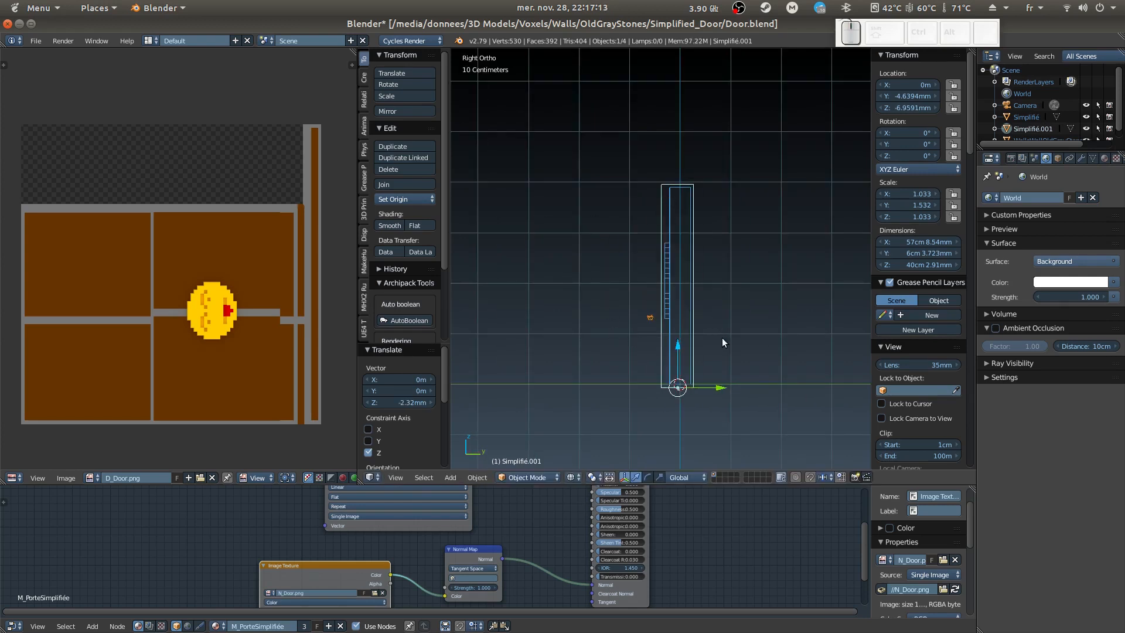
scroll(722, 342, up, 1)
middle_drag(617, 289, 642, 294)
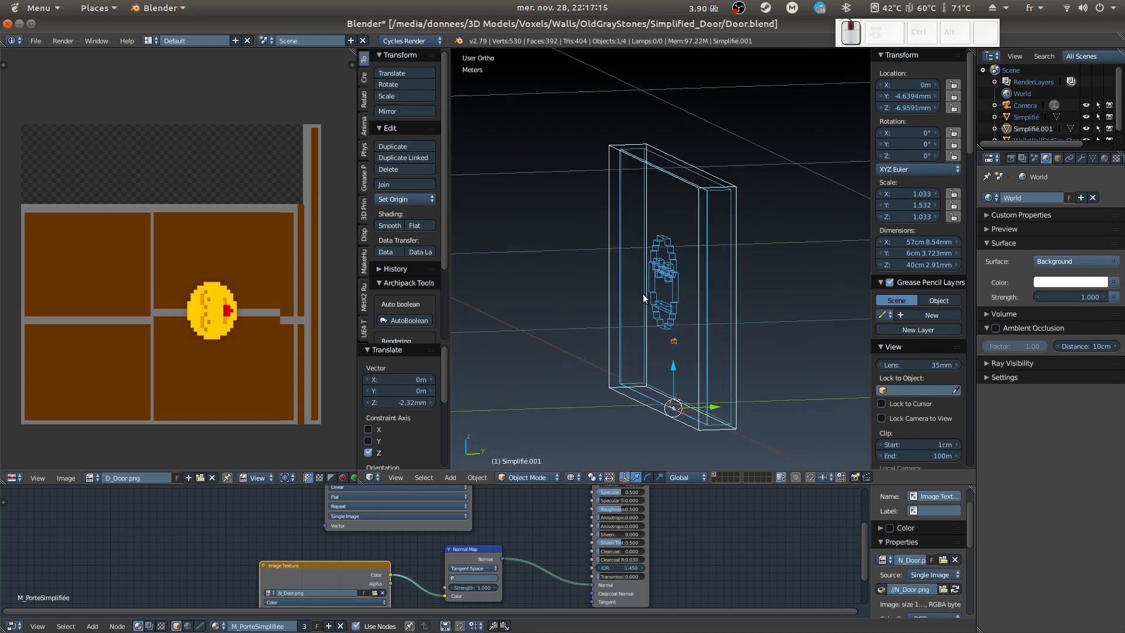
Rename the enlarged door duplicate as Cage.
double_click(1024, 125)
text(Cage)
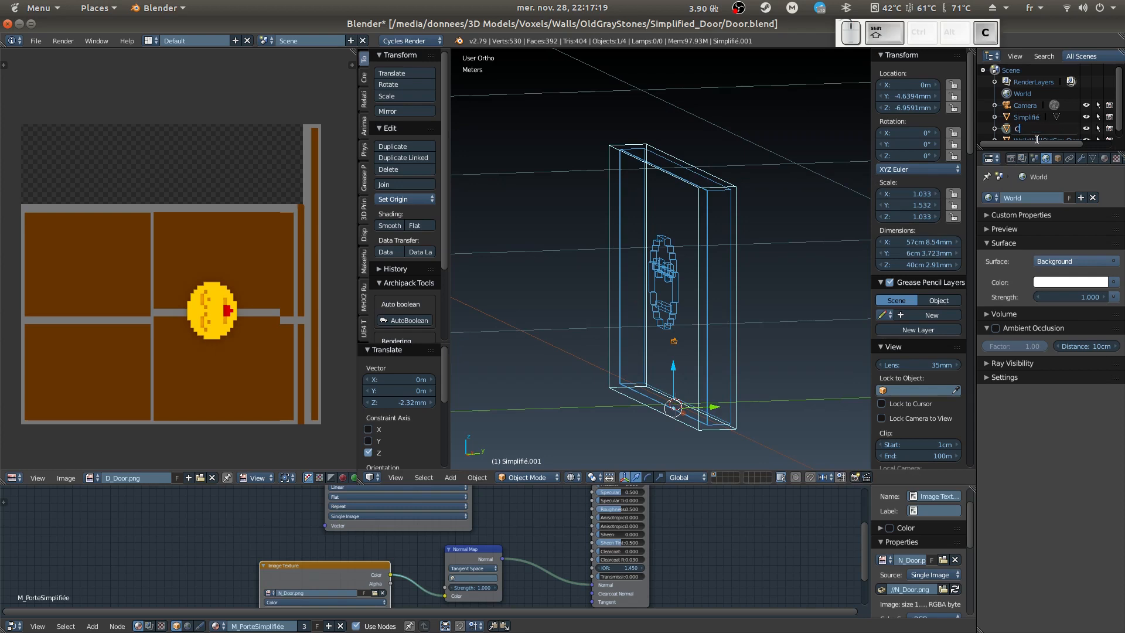
key(Return)
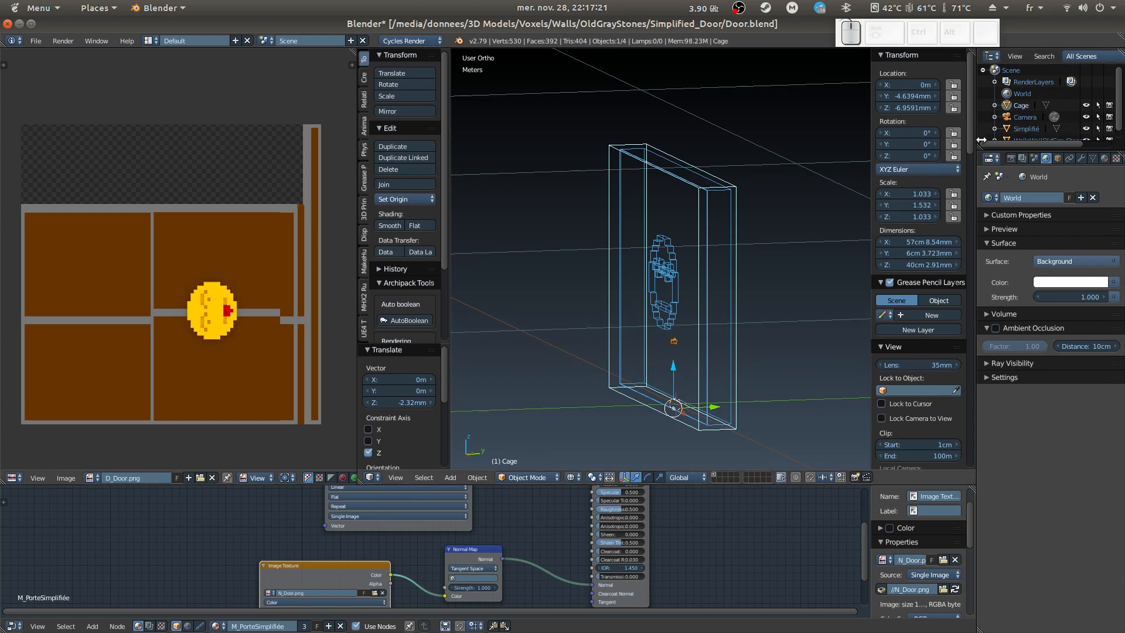
Assign the Cage object as the bake cage in the render settings, with Selected to Active and Cage enabled.
click(1011, 158)
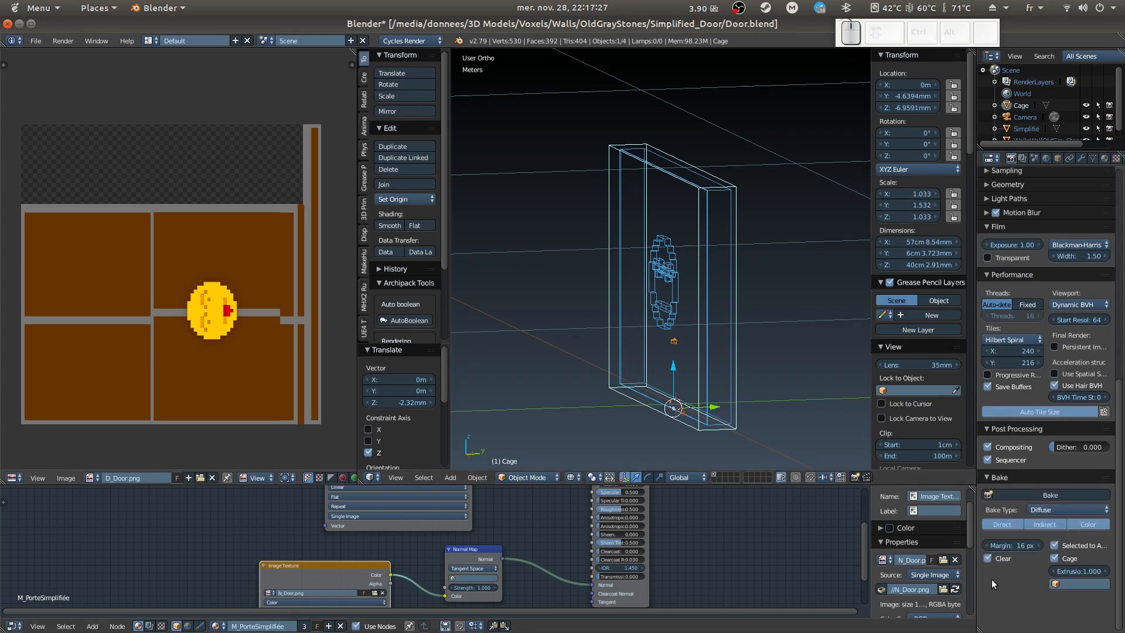
scroll(1034, 455, up, 1)
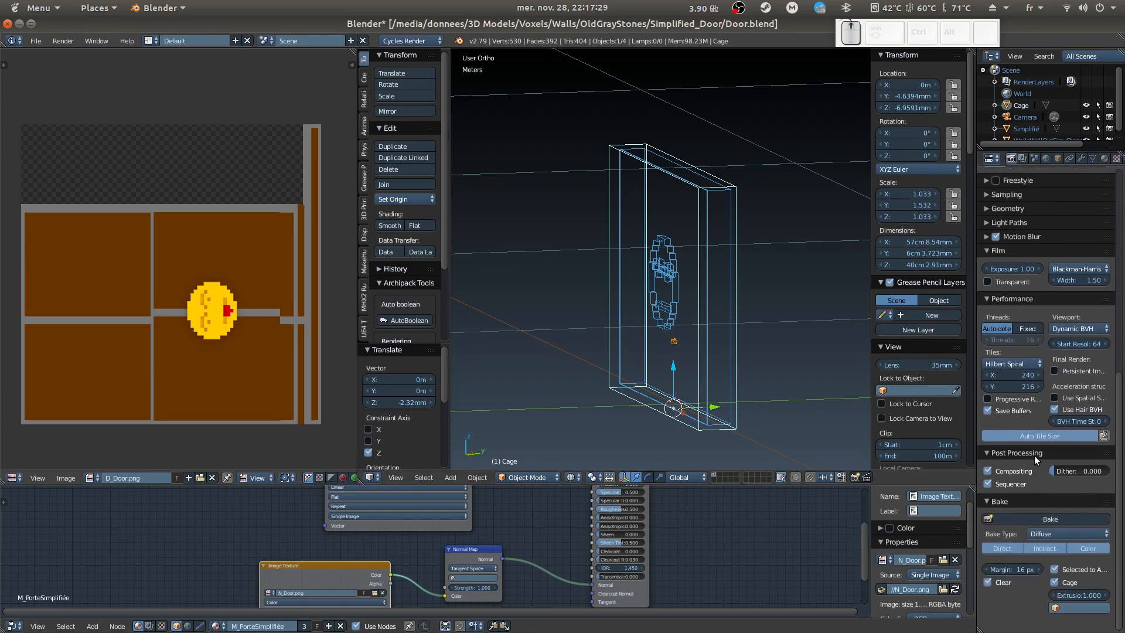
scroll(1035, 455, up, 1)
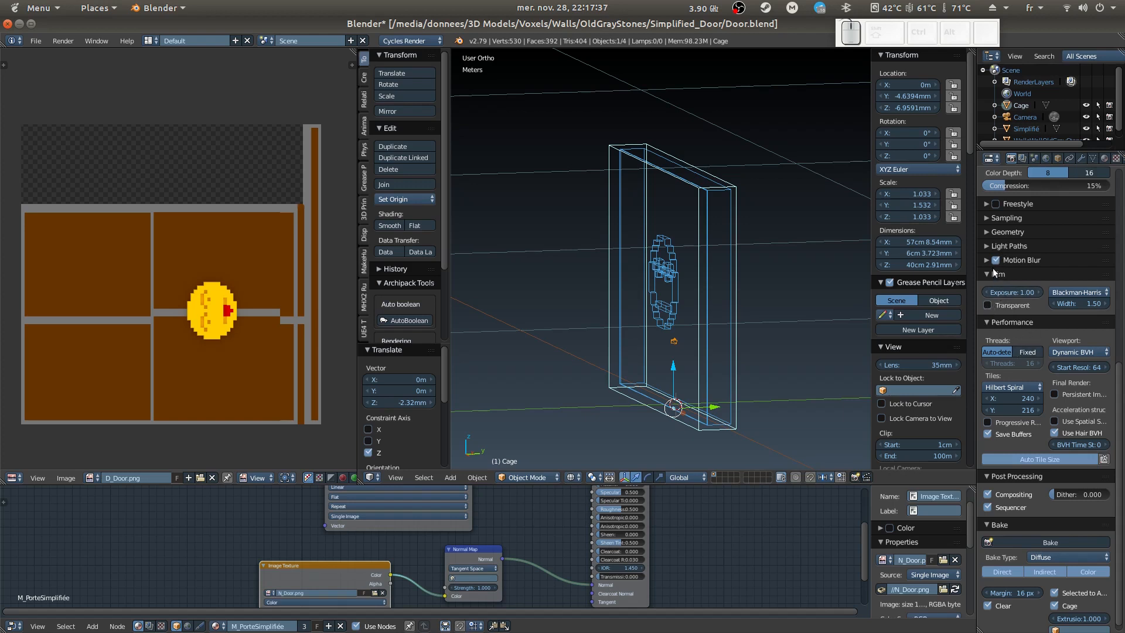
scroll(1028, 413, down, 1)
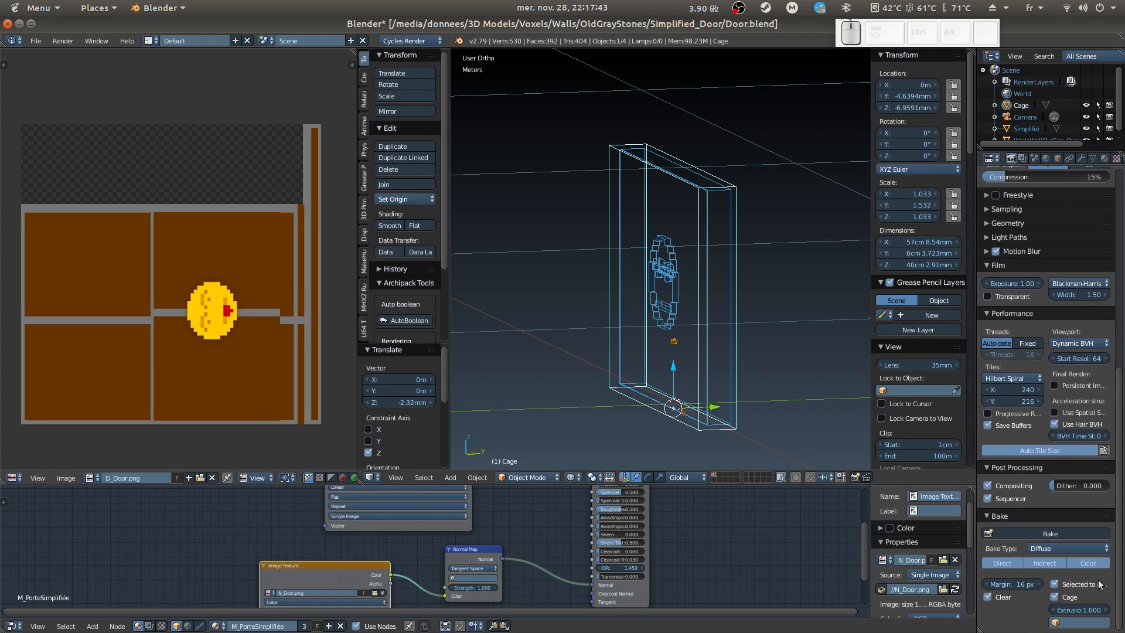
click(1070, 624)
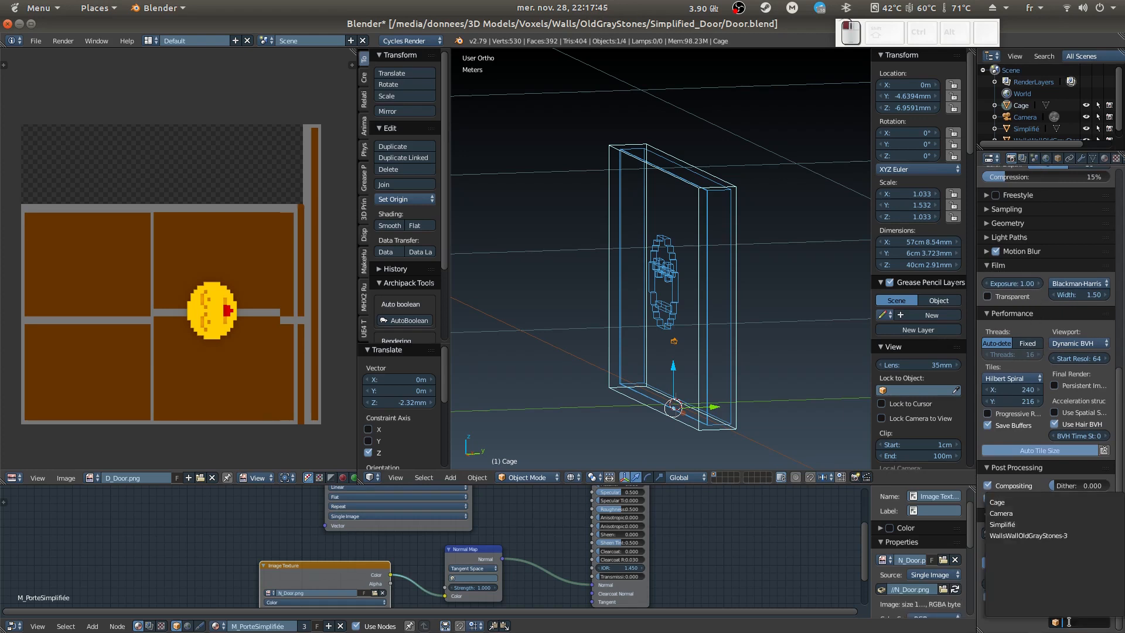
click(1049, 509)
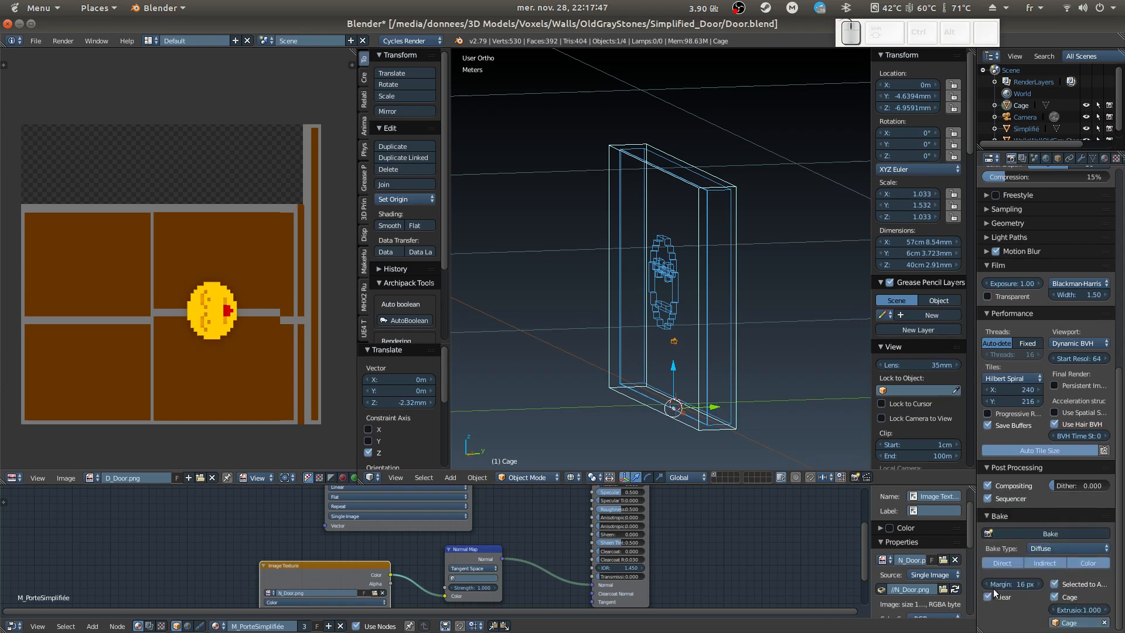
click(1054, 596)
click(1056, 585)
click(1055, 596)
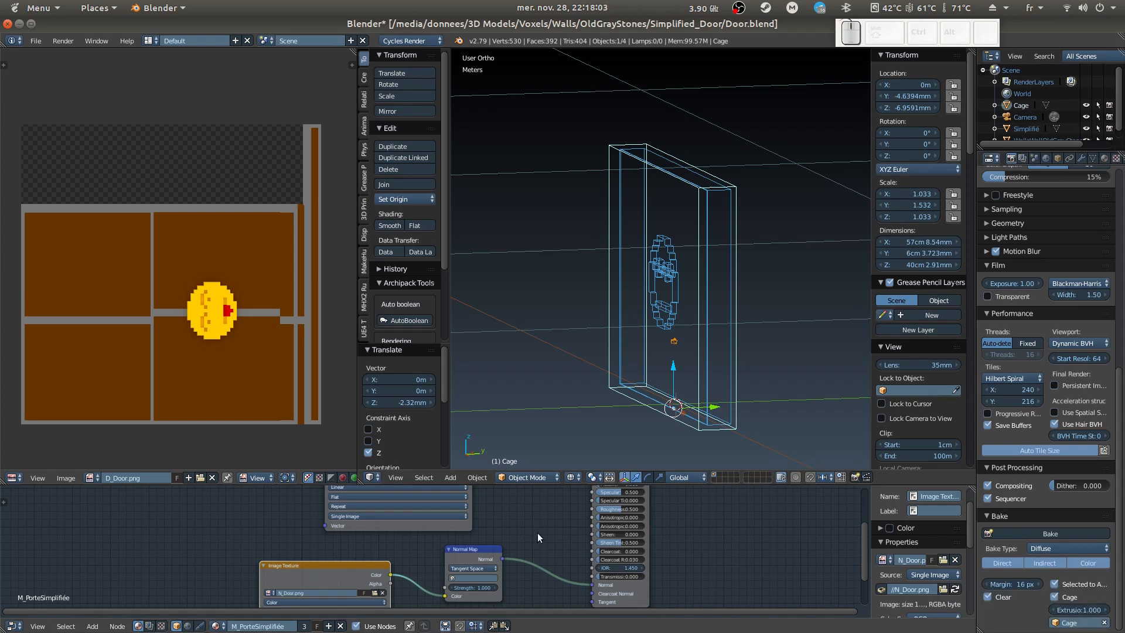
Make the D_Door.png texture node active, and select the detailed WallsWallOldGrayStones-3 door together with Simplifié as the active object.
scroll(562, 532, down, 1)
middle_drag(506, 515, 593, 583)
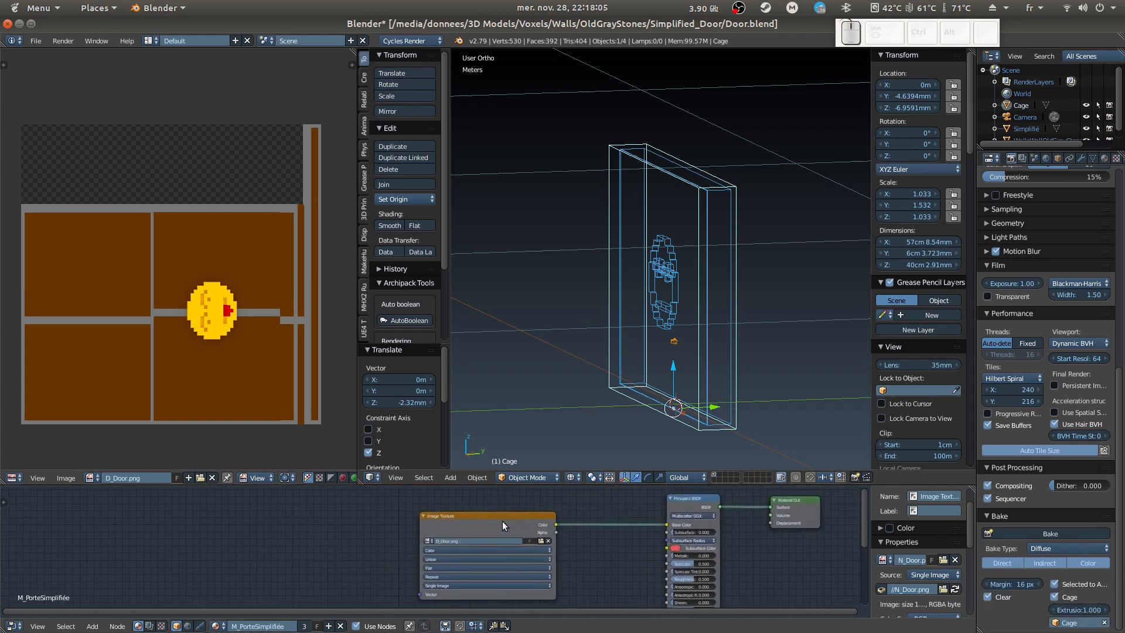
click(502, 522)
click(1035, 138)
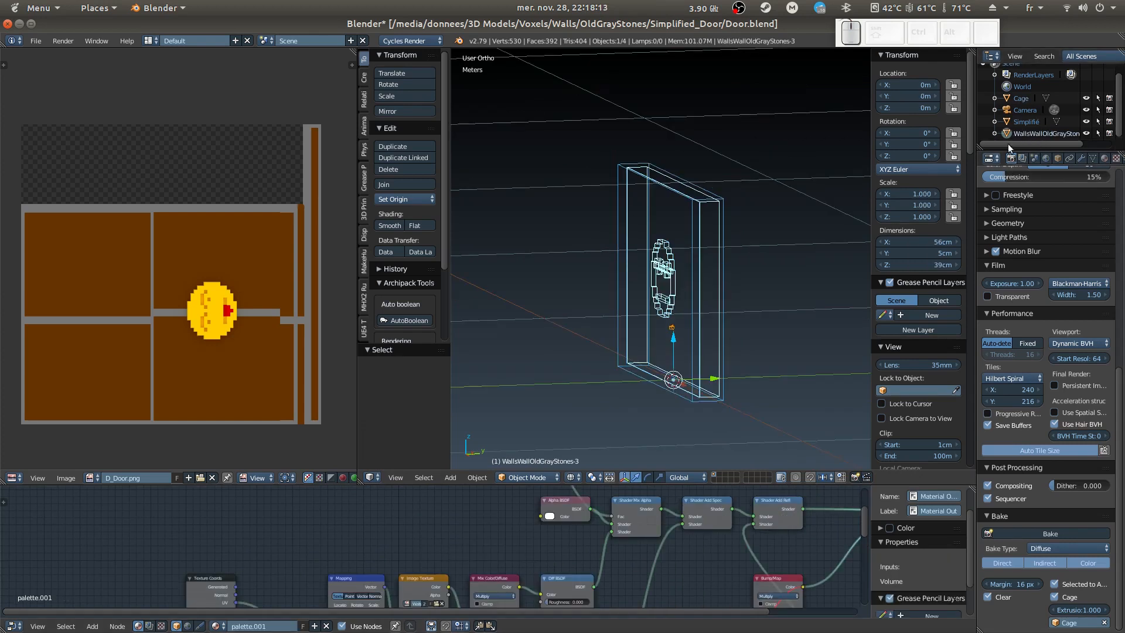
shift+click(1030, 121)
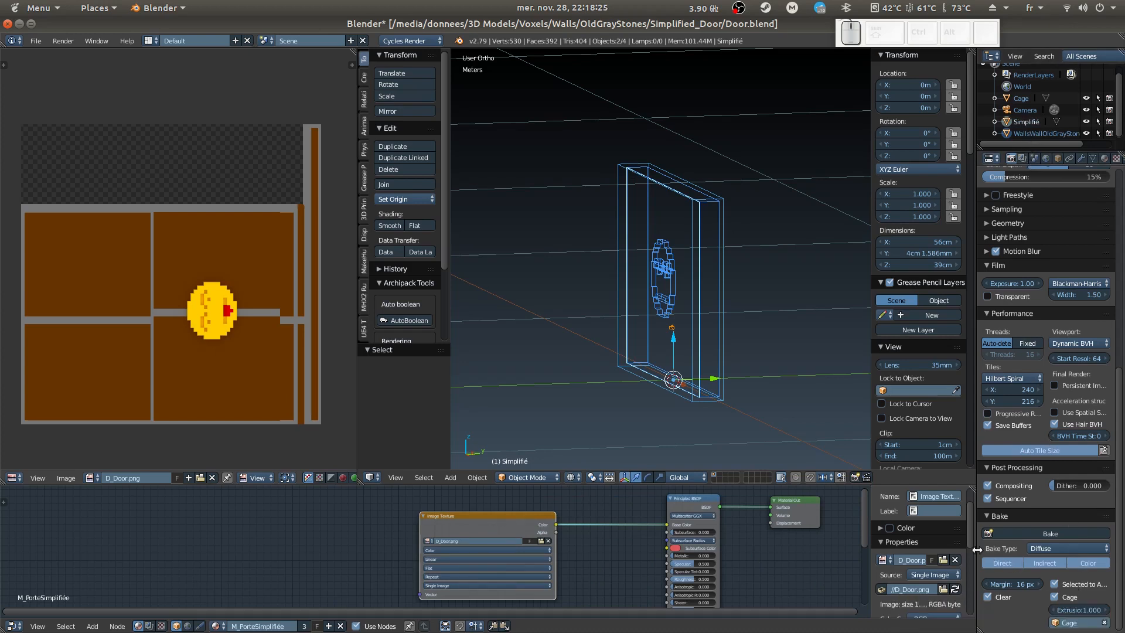
Widen the render settings area and bake the Diffuse type onto D_Door.png.
drag(977, 542, 927, 542)
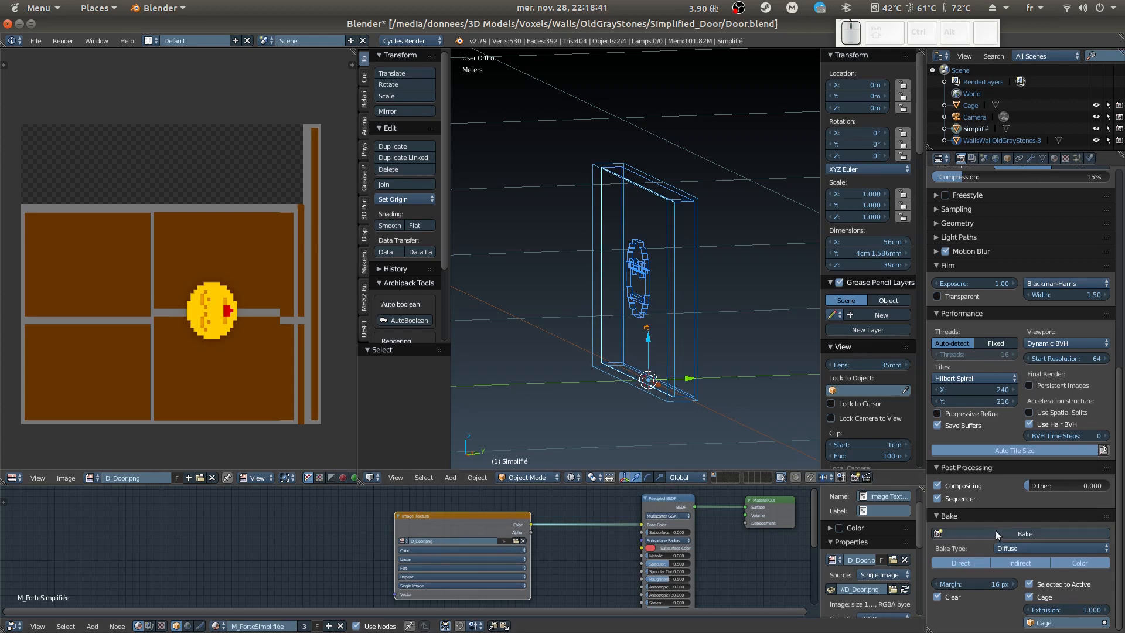
click(1011, 549)
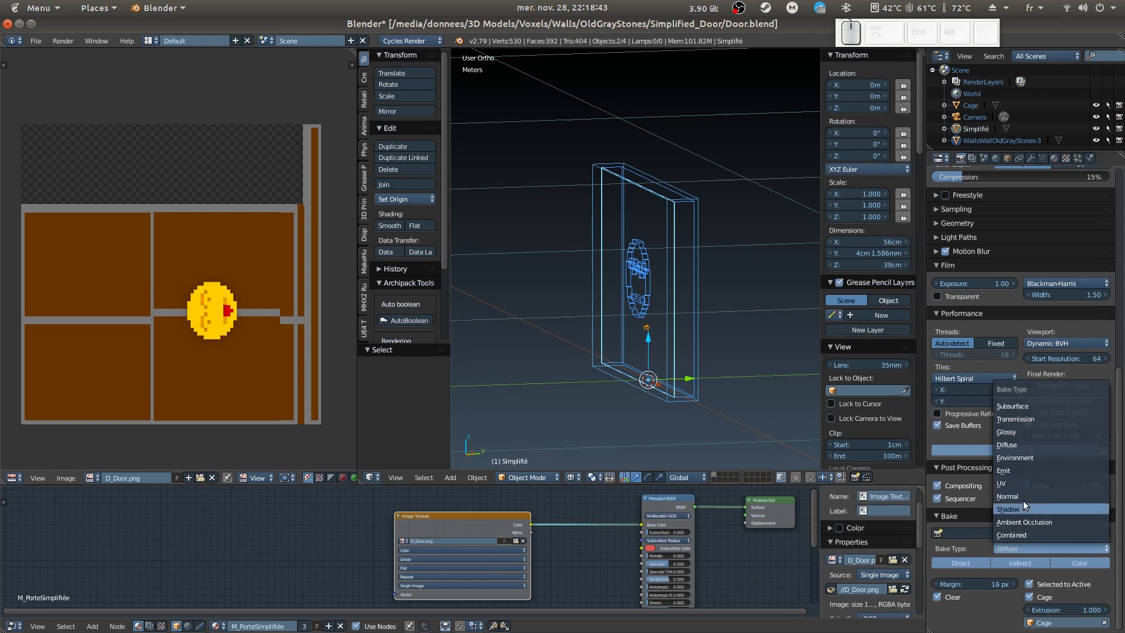
click(1040, 448)
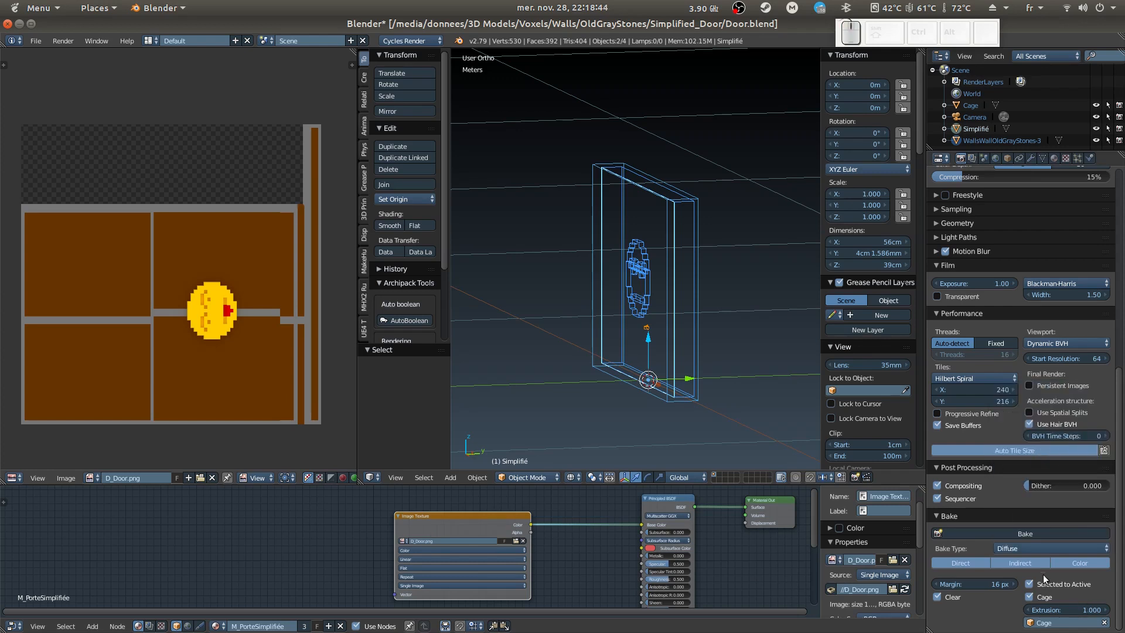
click(1036, 533)
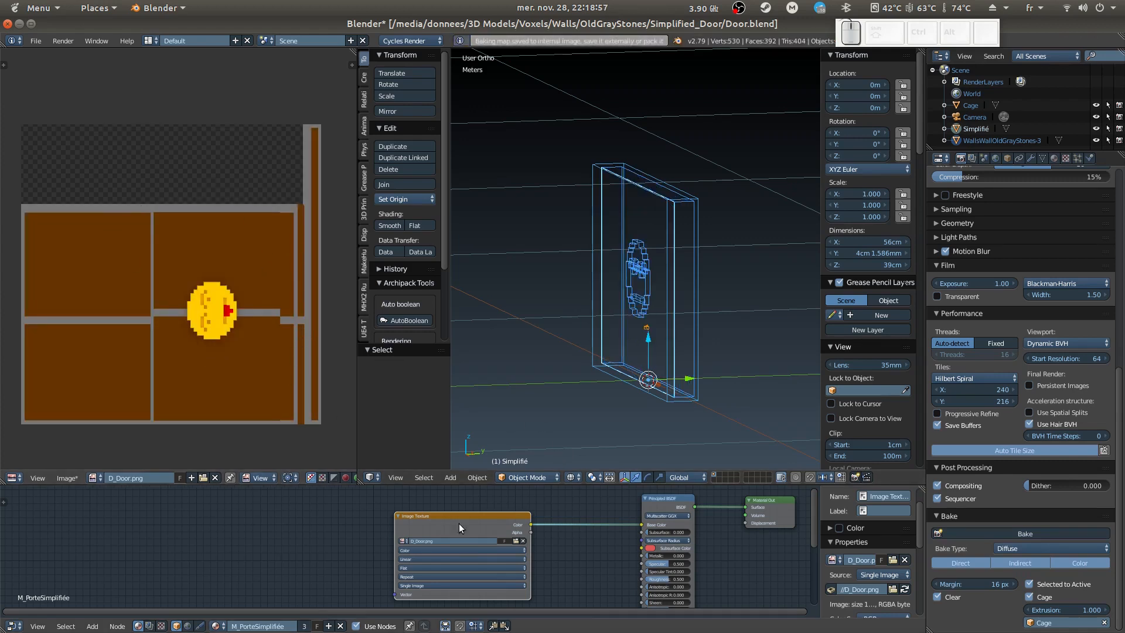
Make the N_Door.png image texture node of M_PorteSimplifiée the active bake target.
middle_drag(334, 583, 345, 501)
click(396, 546)
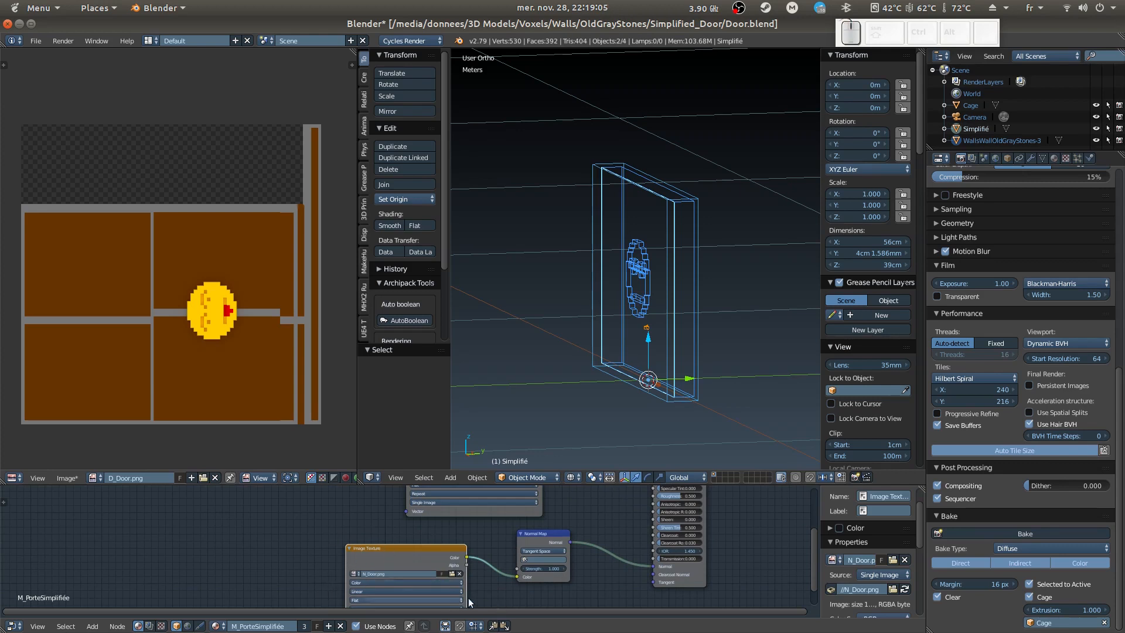
middle_drag(384, 585, 452, 536)
middle_drag(490, 501, 512, 550)
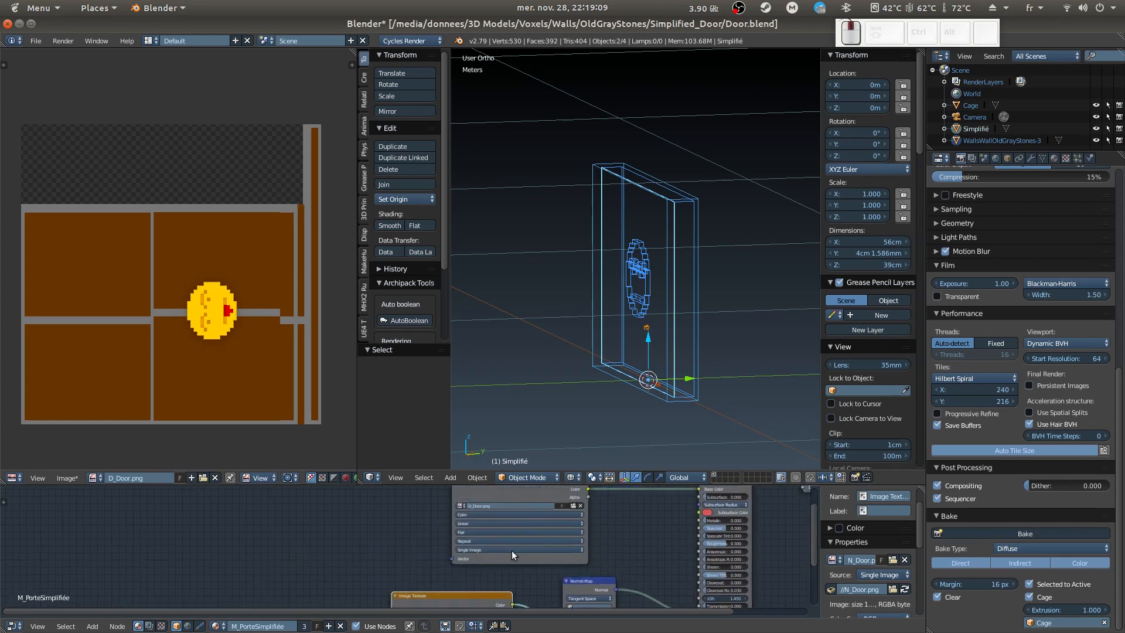
middle_drag(460, 581, 465, 500)
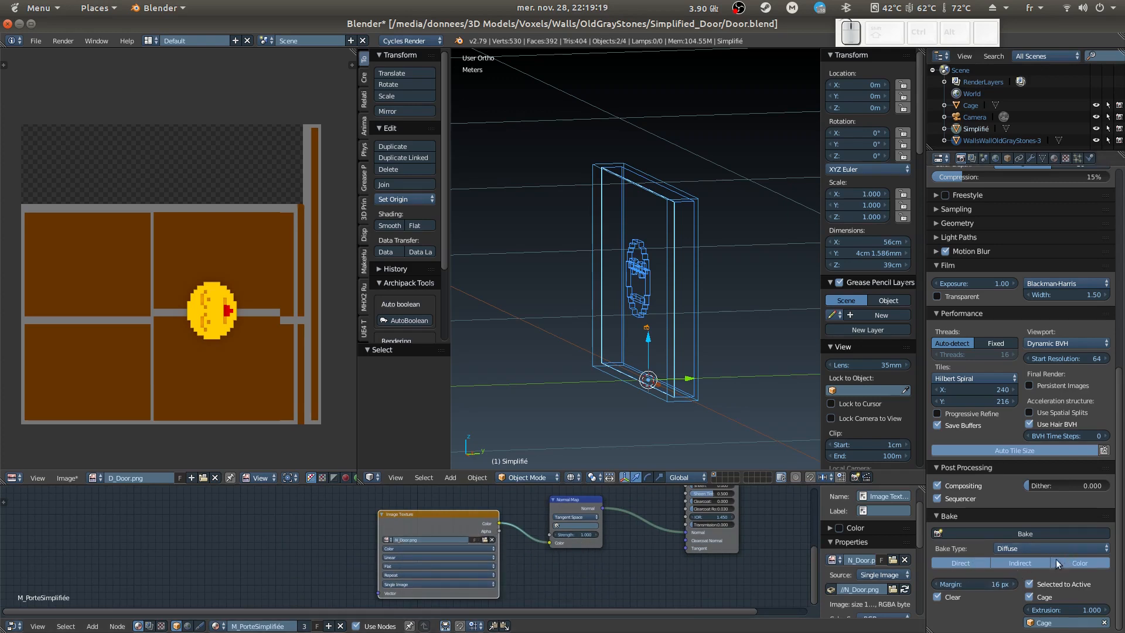
Set the bake type to Normal in Tangent space and bake onto N_Door.png.
click(1020, 547)
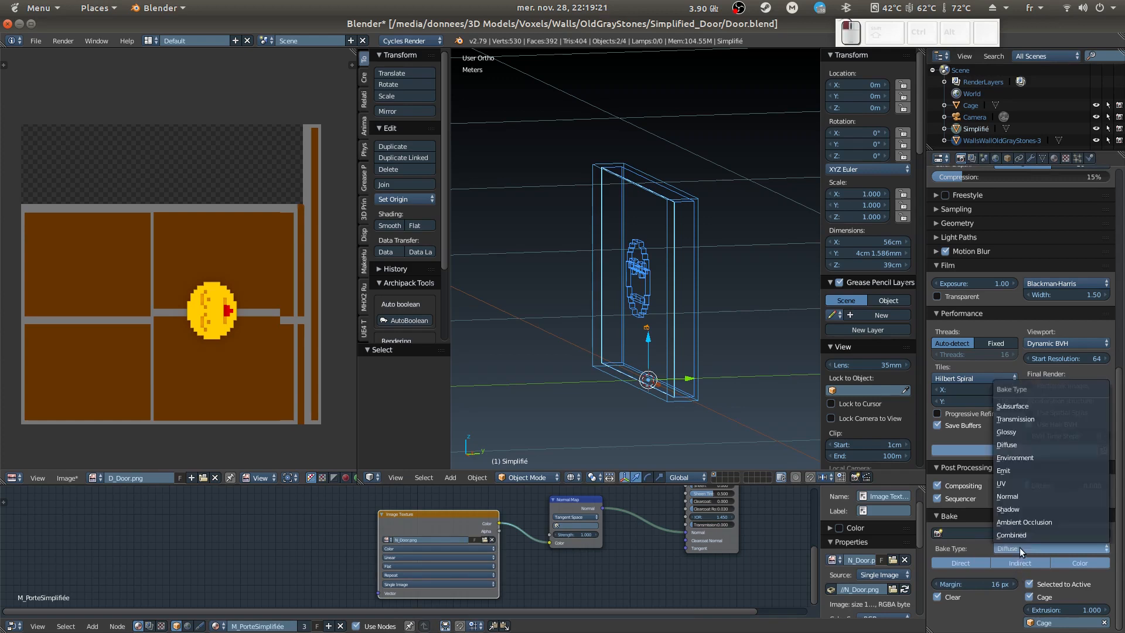
click(1014, 495)
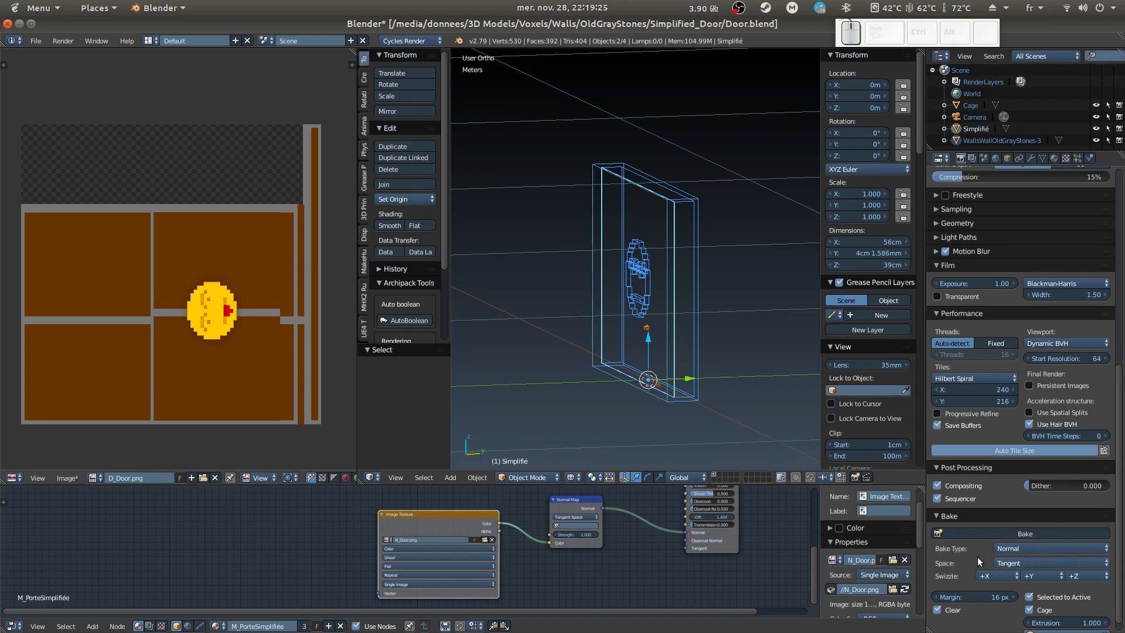
scroll(1122, 577, down, 1)
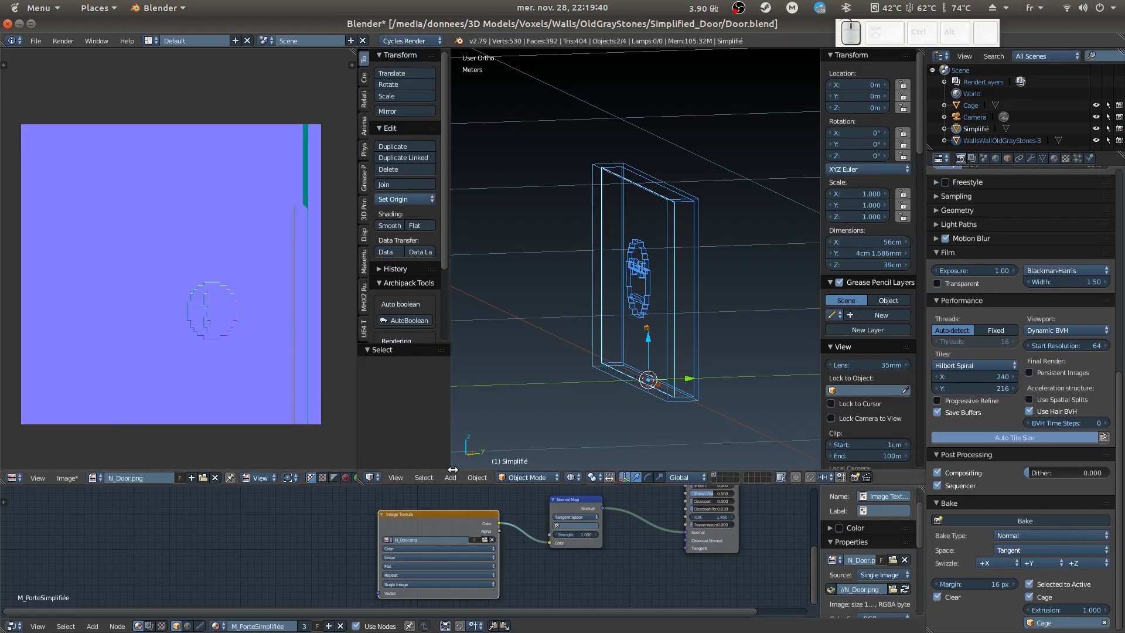
click(1045, 522)
Hide the detailed door and the Cage, and inspect the baked Simplifié door from several angles in a rendered preview.
middle_drag(640, 536, 645, 568)
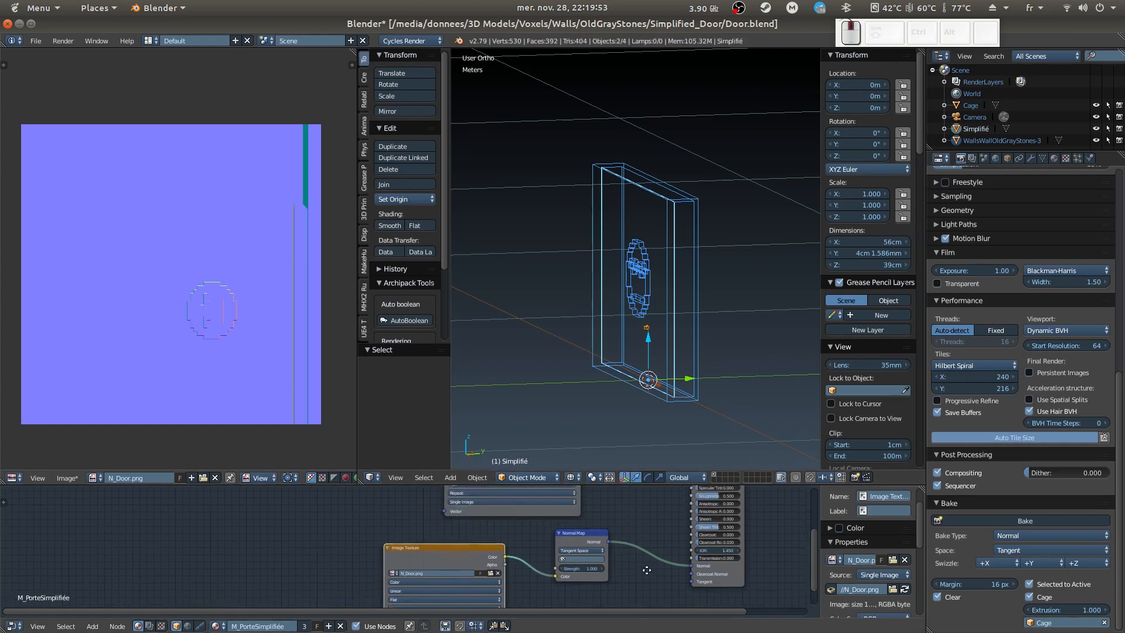
middle_drag(636, 516, 485, 498)
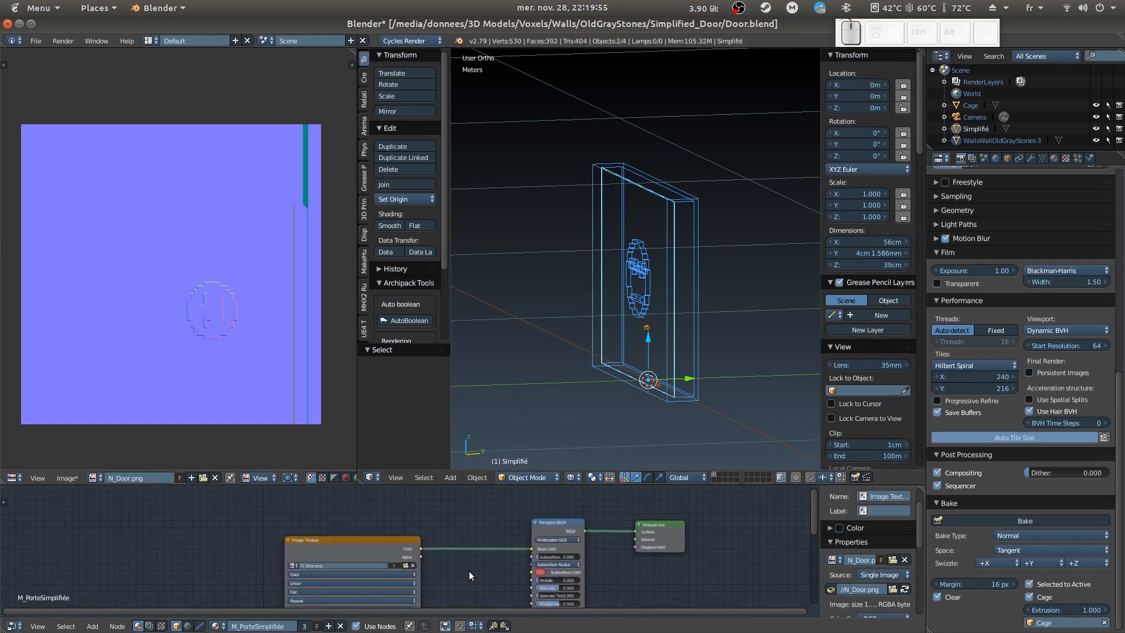
middle_drag(472, 570, 512, 556)
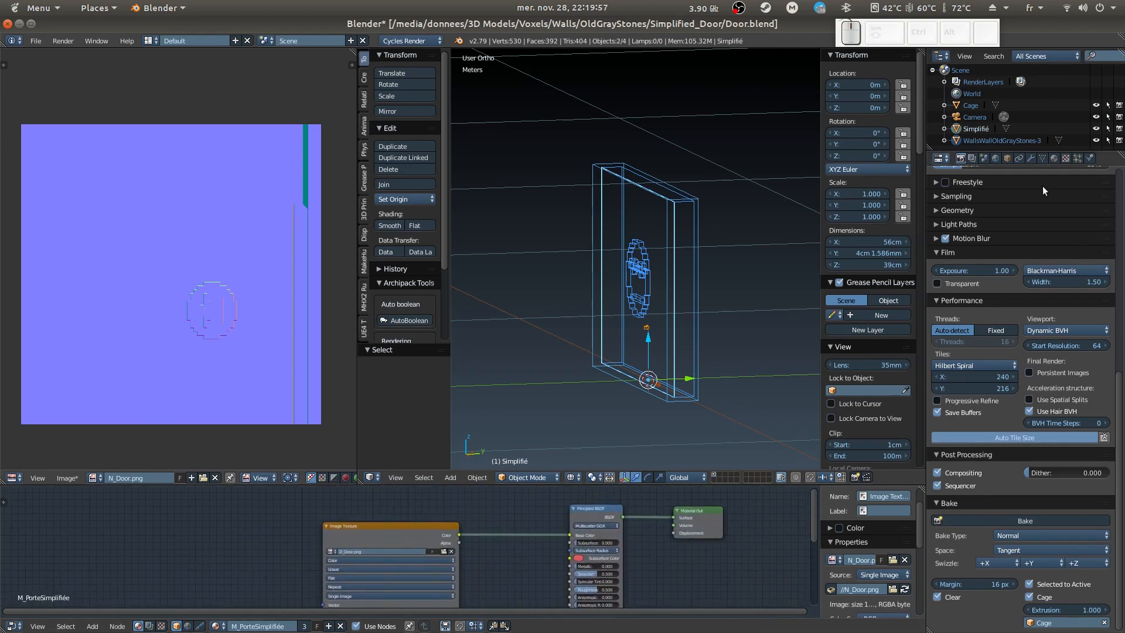
click(1096, 141)
click(1096, 105)
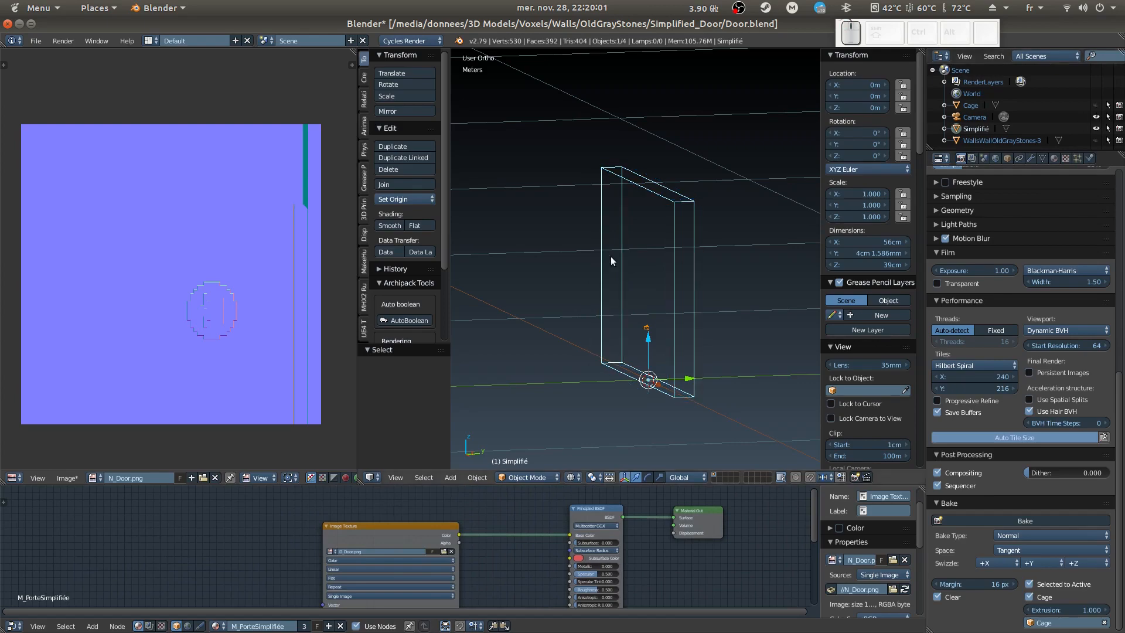
key(KP_0)
key(shift+z)
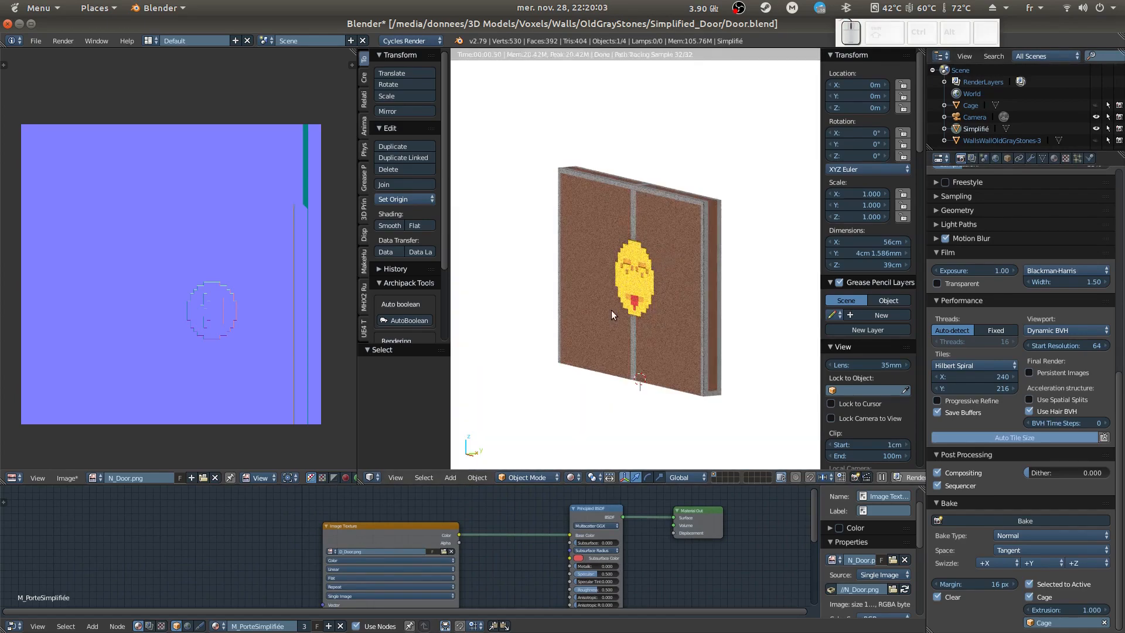
middle_drag(702, 306, 707, 307)
middle_drag(653, 331, 694, 302)
middle_drag(613, 285, 607, 307)
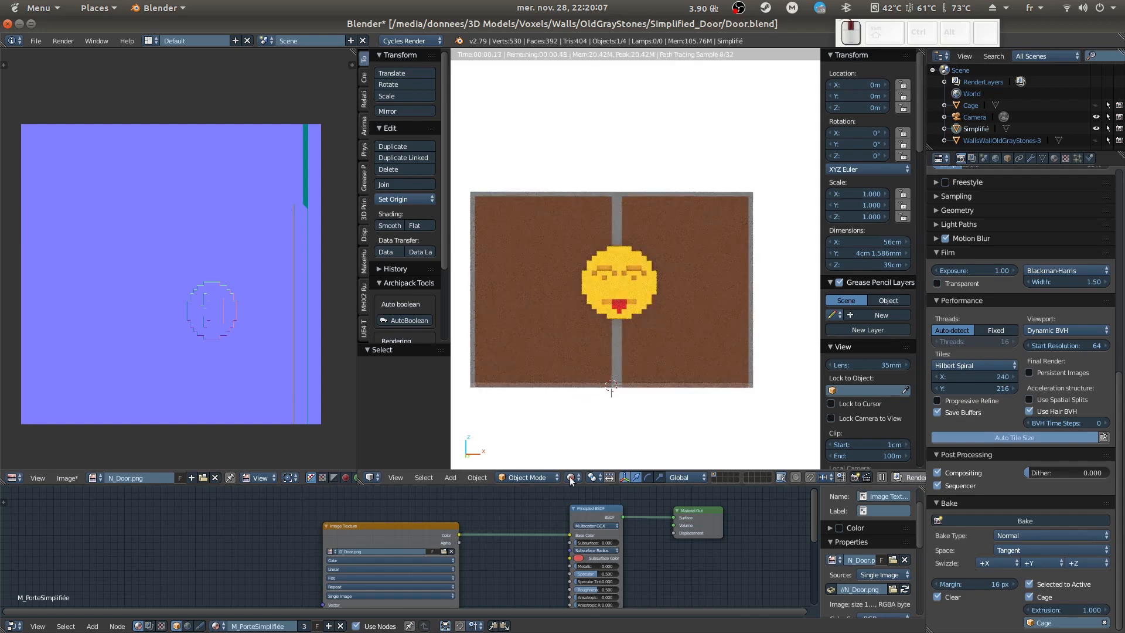
Cut the Normal Map link to the Principled BSDF to compare the rendered relief, and reconnect it to the Normal input.
middle_drag(546, 560, 567, 448)
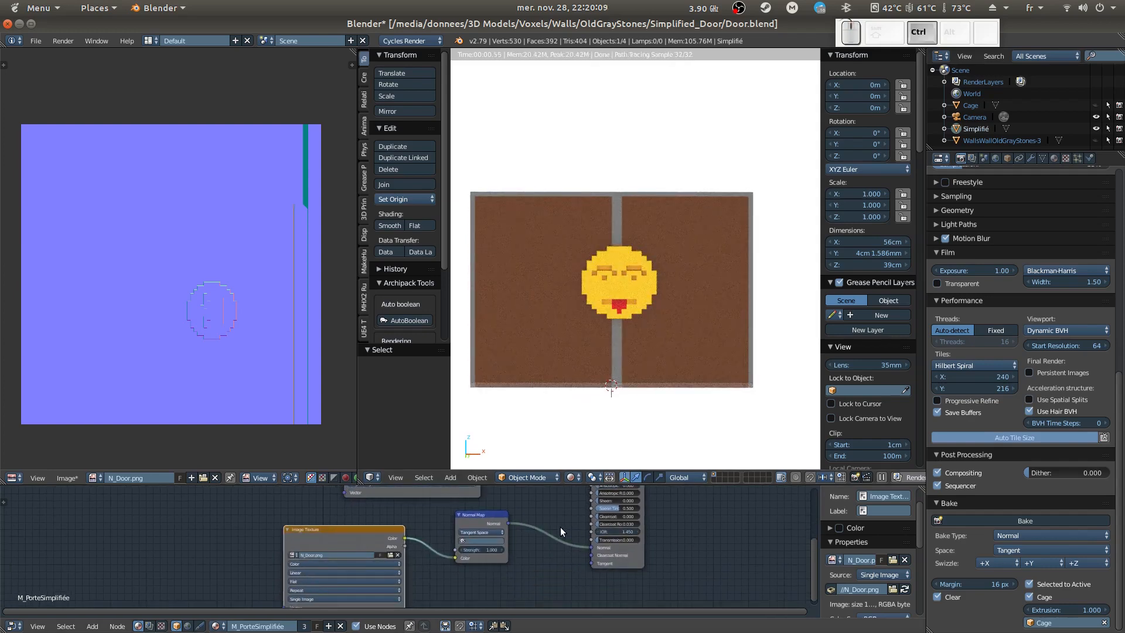
ctrl+right_drag(560, 526, 560, 548)
mouse_move(610, 349)
middle_down()
mouse_move(614, 322)
mouse_move(623, 346)
mouse_move(613, 350)
middle_up()
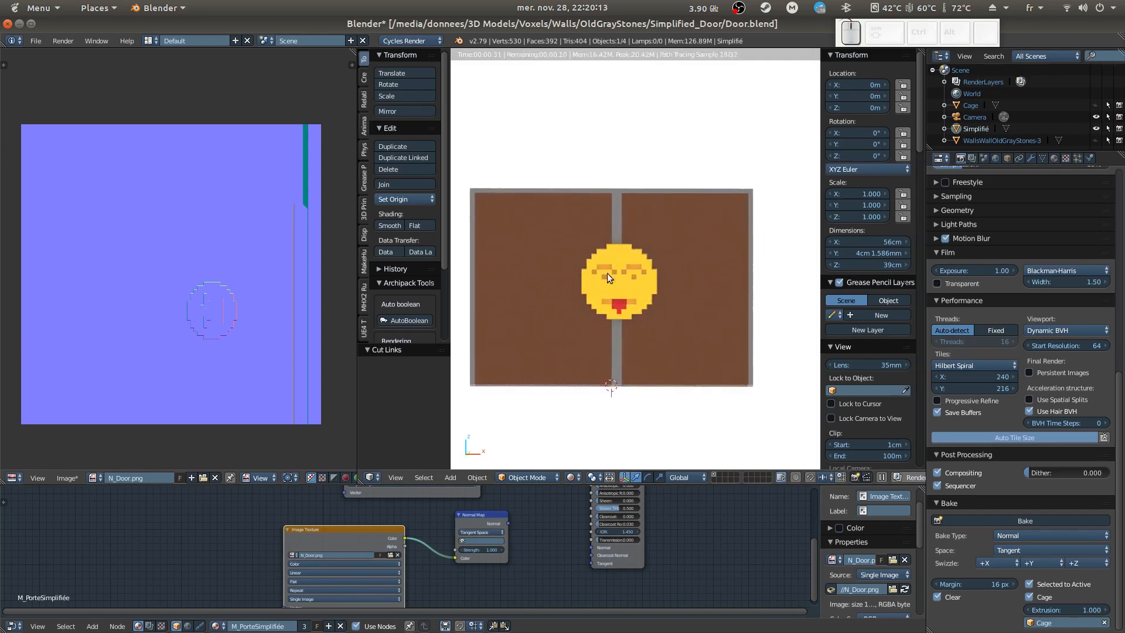
drag(508, 523, 588, 545)
mouse_move(621, 377)
middle_down()
mouse_move(635, 360)
mouse_move(607, 370)
mouse_move(635, 377)
middle_up()
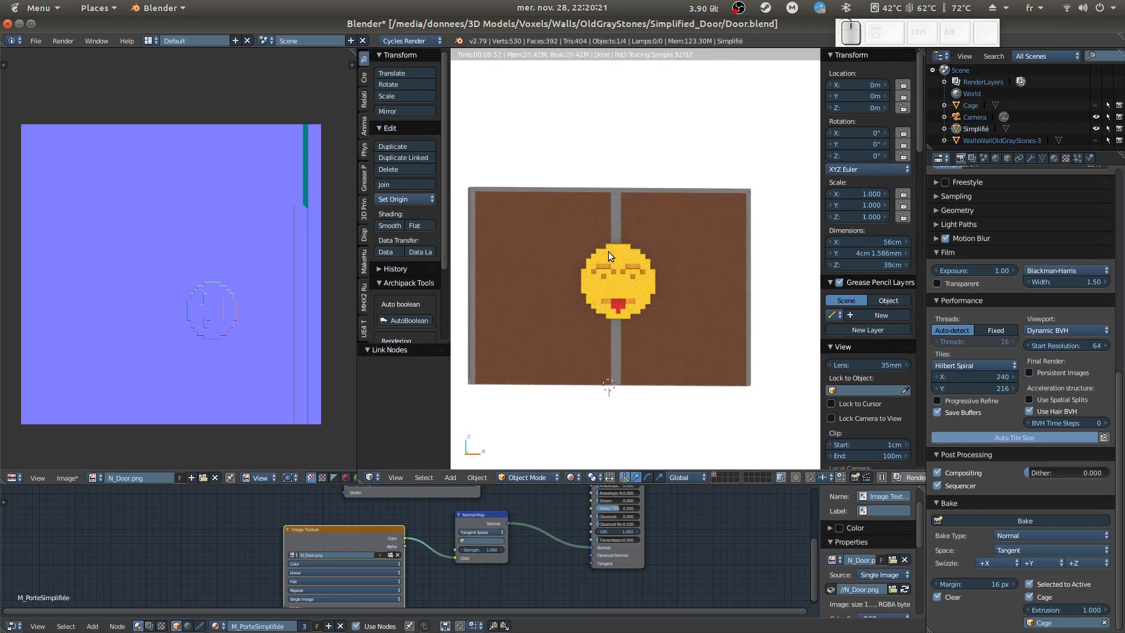
middle_drag(778, 313, 749, 308)
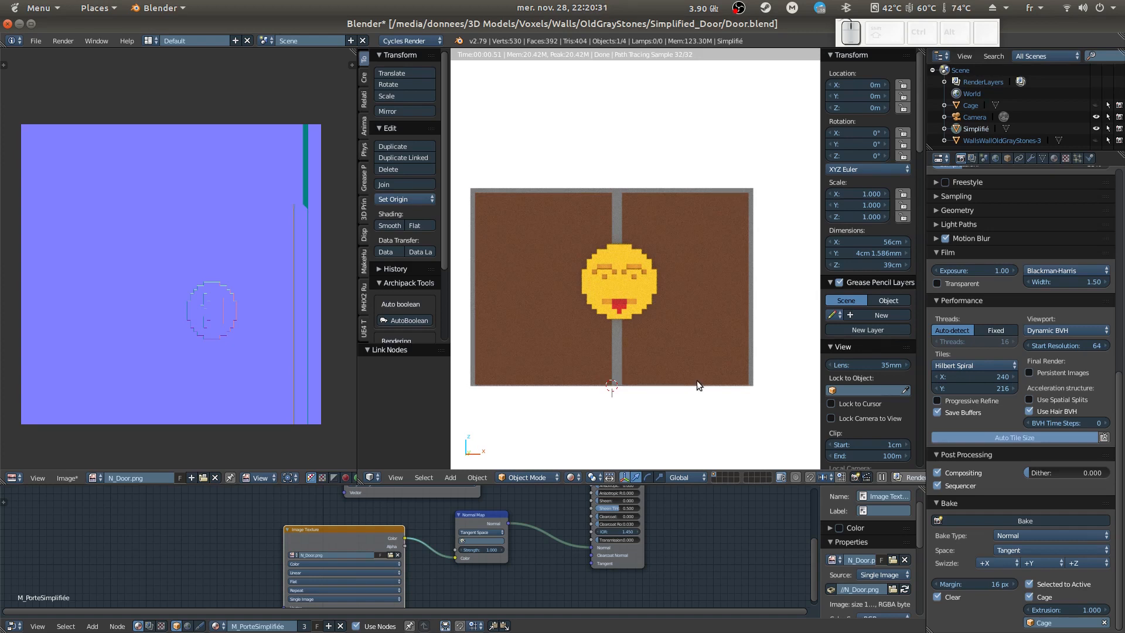
middle_drag(695, 349, 686, 343)
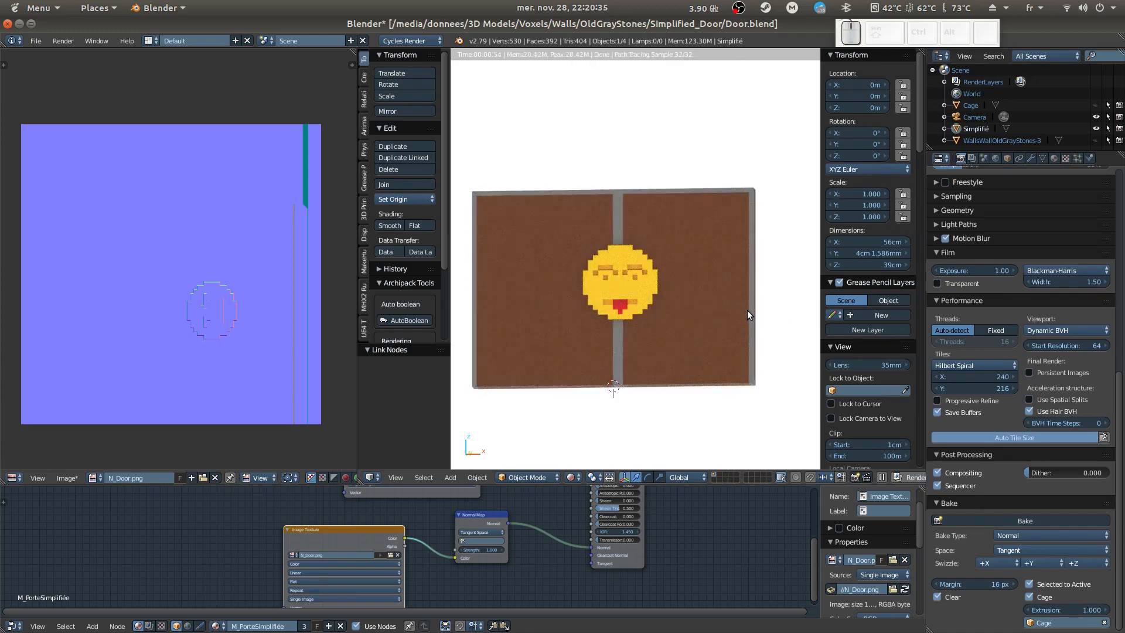
Raise the Normal Map node's strength to about 2.3 and check the stronger relief on the door from an angled view.
middle_drag(679, 341, 660, 364)
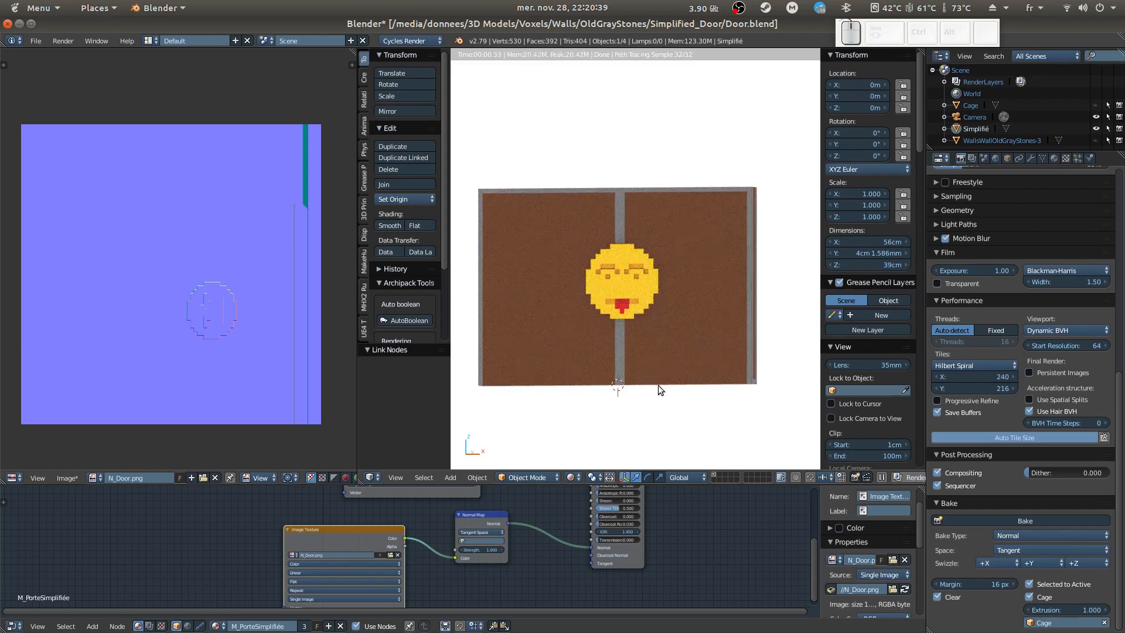
middle_drag(690, 525, 694, 532)
drag(478, 558, 452, 550)
middle_drag(680, 346, 693, 455)
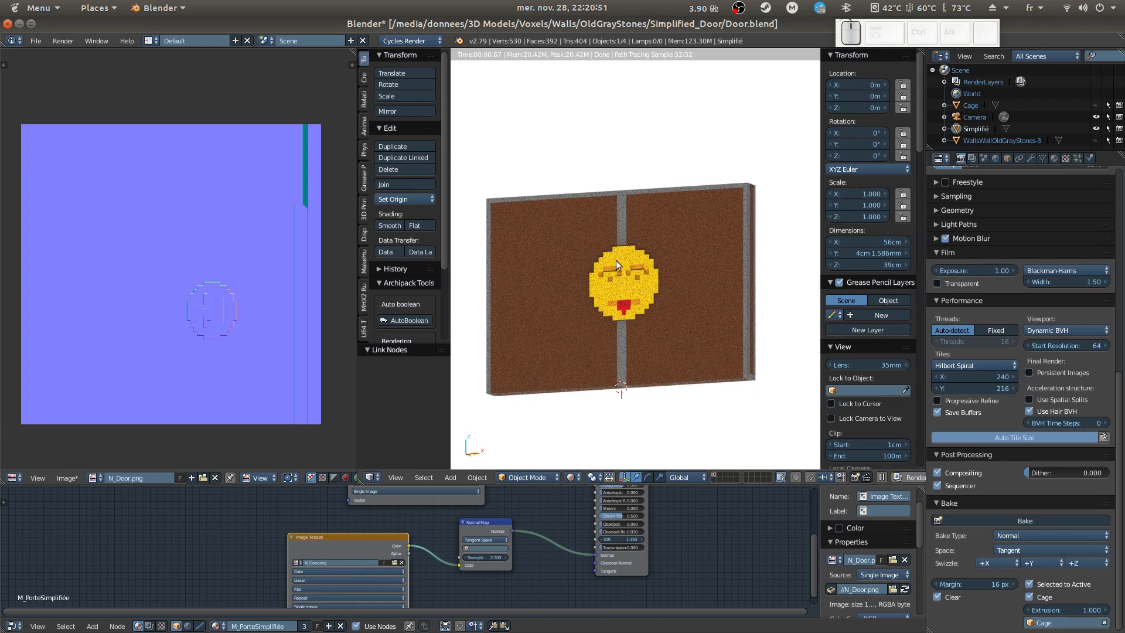
Move the Material Output node of M_PorteSimplifiée farther away from the Principled BSDF.
middle_drag(700, 532, 544, 598)
middle_drag(557, 559, 625, 578)
drag(674, 518, 734, 523)
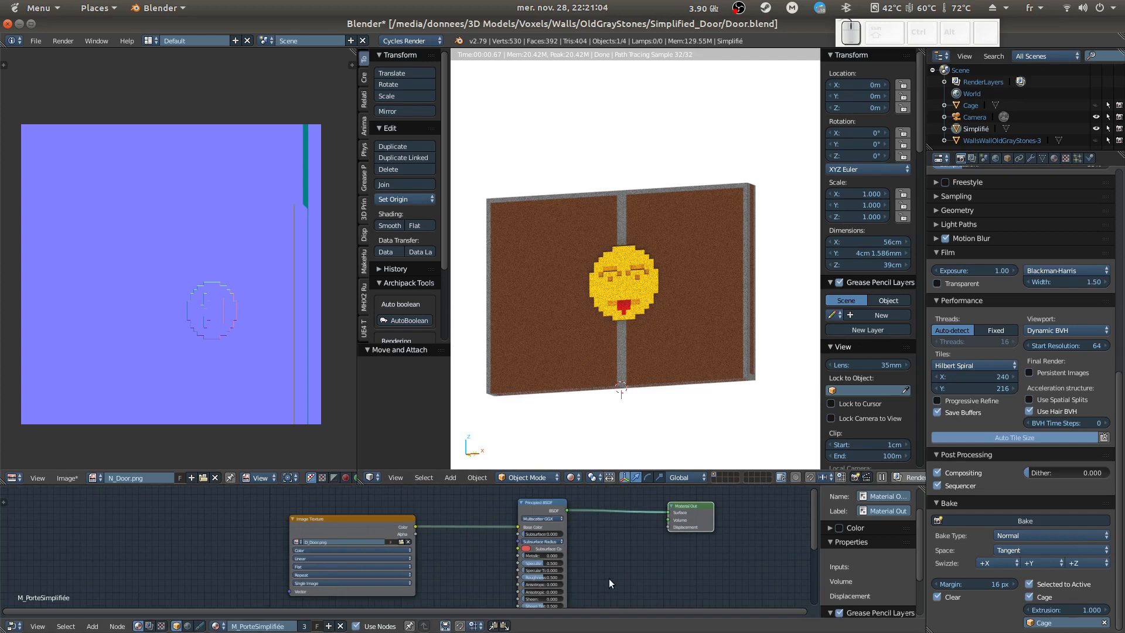
Save the baked normal map N_Door.png to its image file.
click(69, 478)
click(67, 477)
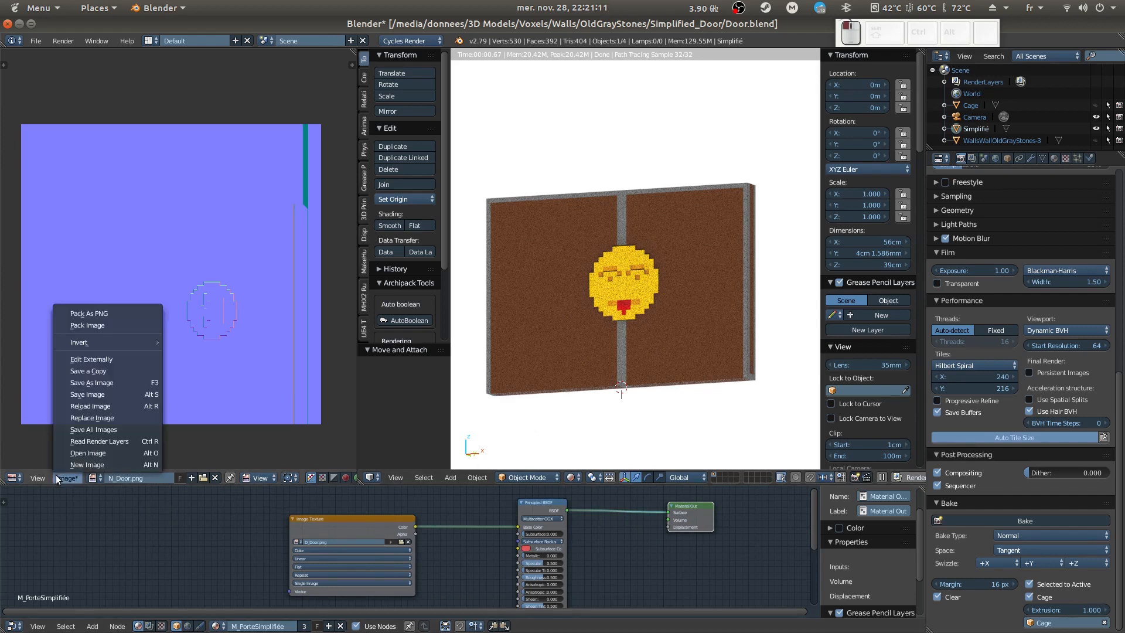
click(102, 399)
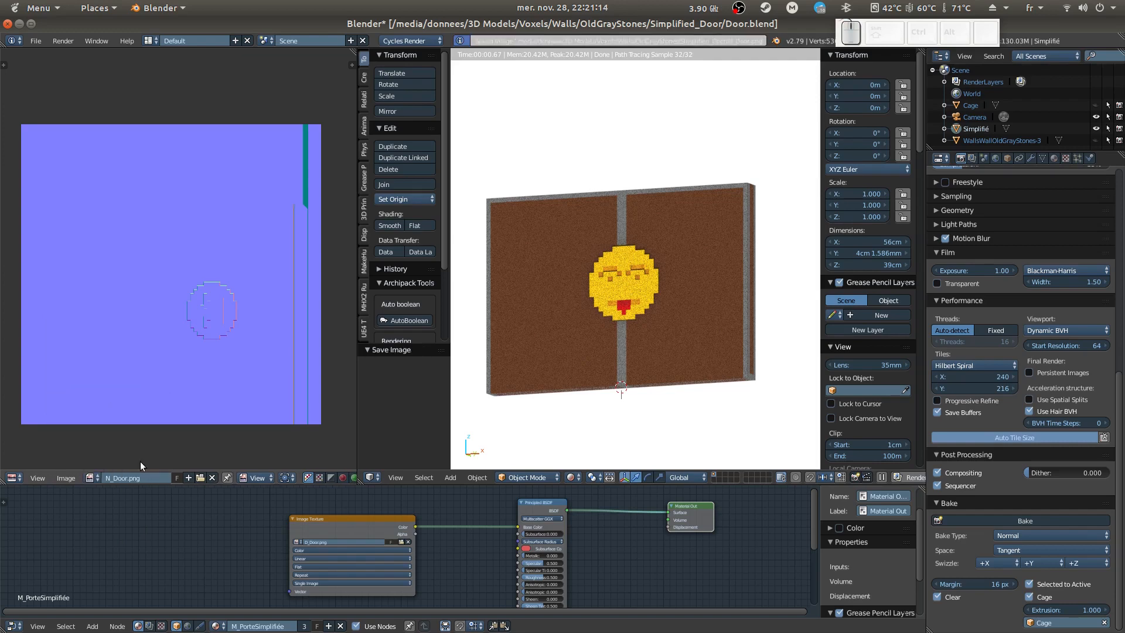
Show the baked diffuse map D_Door.png in the image editor and save it to its file.
middle_drag(177, 553, 263, 544)
click(91, 477)
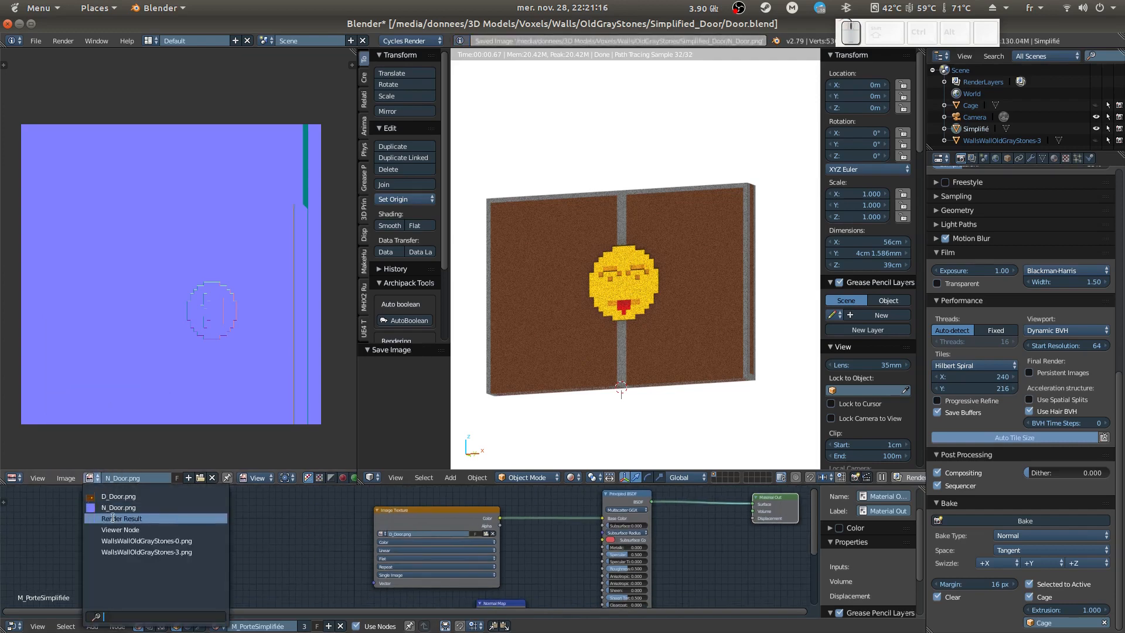
click(100, 492)
click(75, 476)
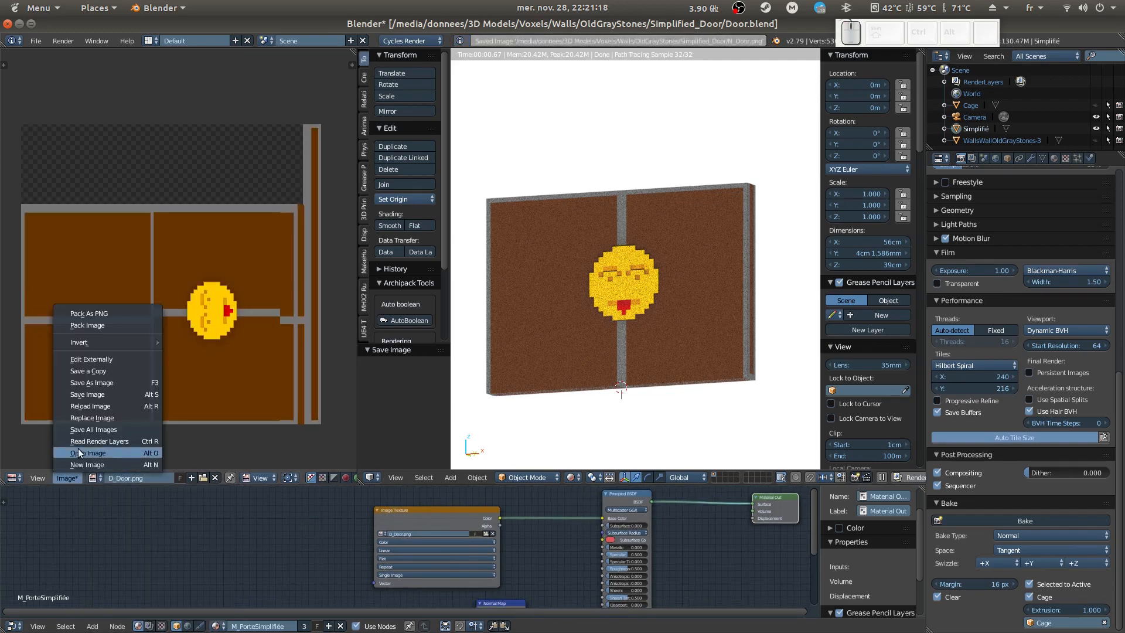
click(96, 395)
Restart the rendered preview of the Simplifié door and examine the diffuse and normal nodes of its material.
key(shift+z)
key(shift+z)
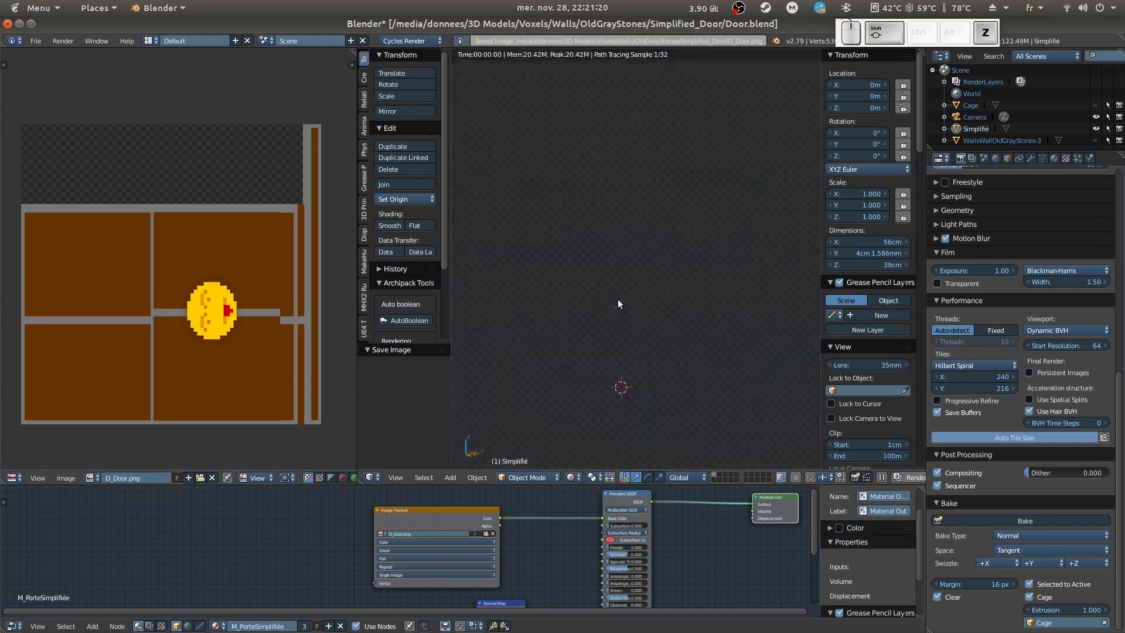
scroll(570, 543, up, 1)
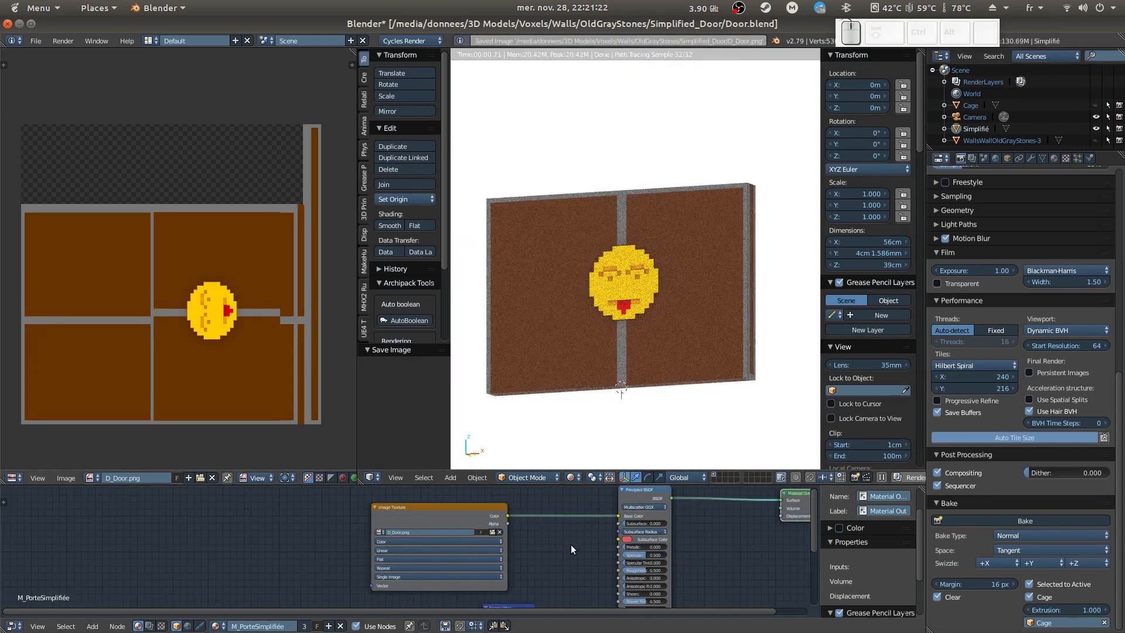
middle_drag(570, 543, 521, 545)
scroll(525, 545, down, 2)
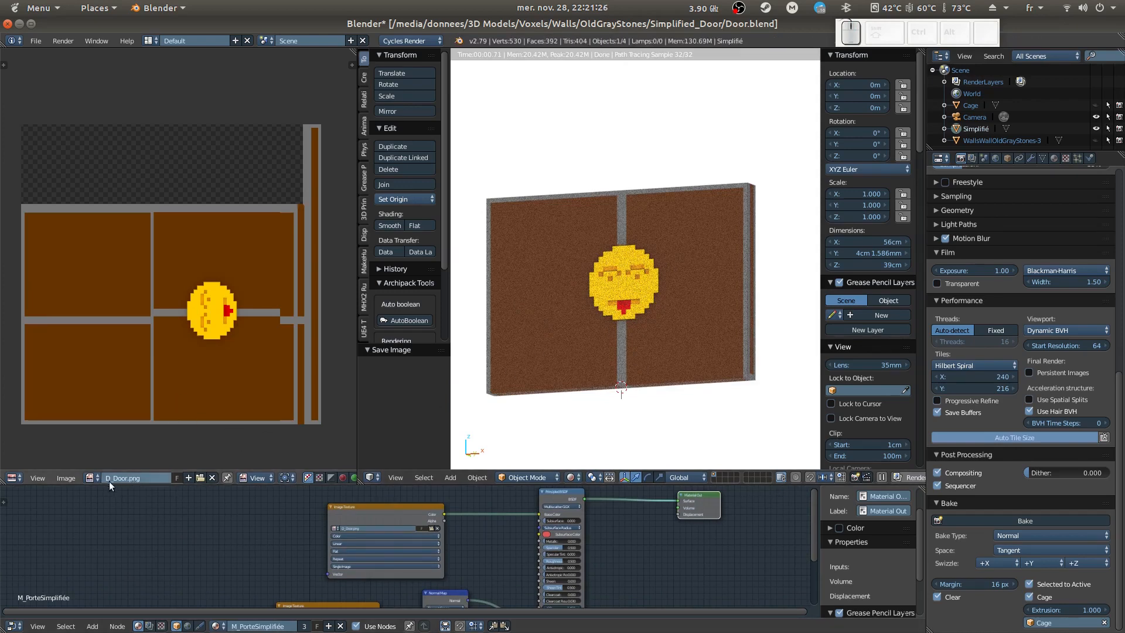
Review the Save As Image options and the Simplified_Door folder for D_Door.png, and leave without saving a new file.
click(67, 477)
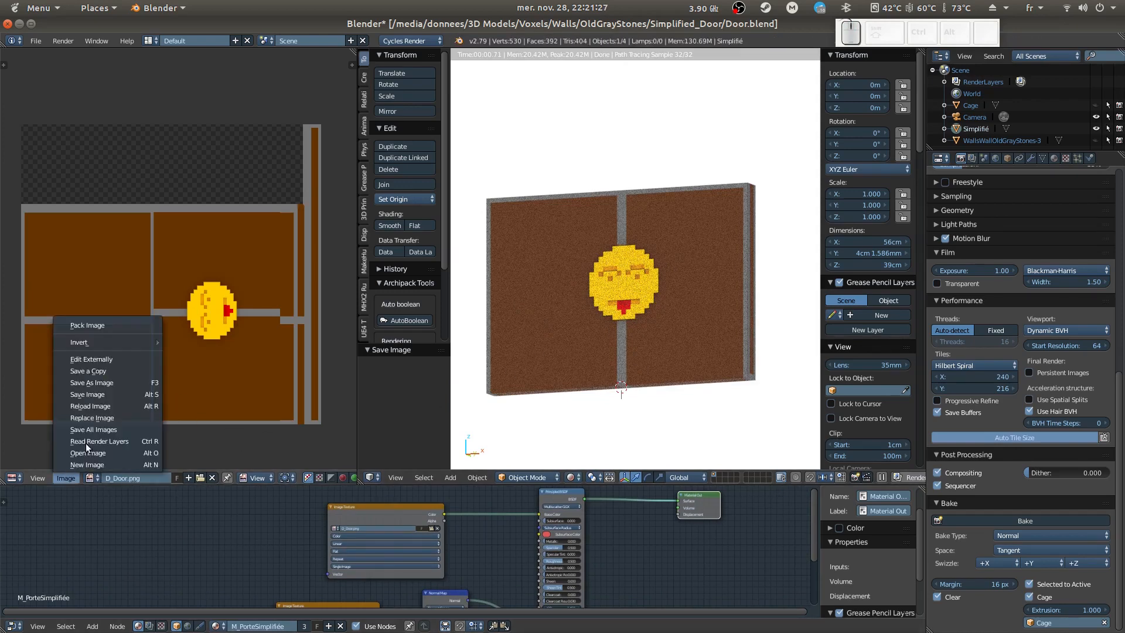
click(122, 380)
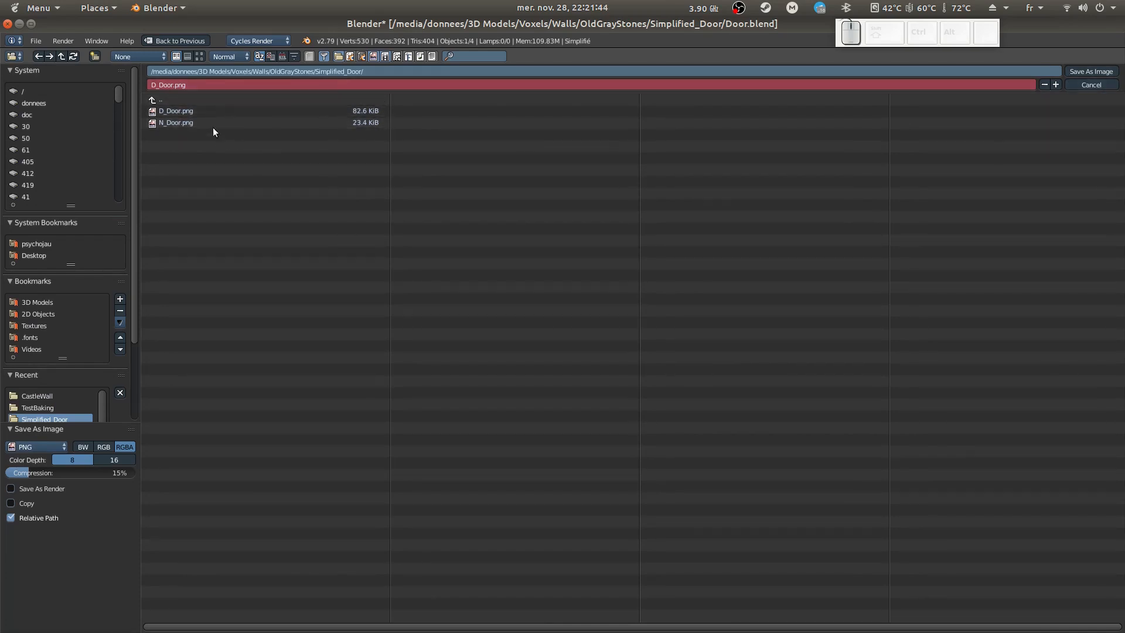
click(1091, 84)
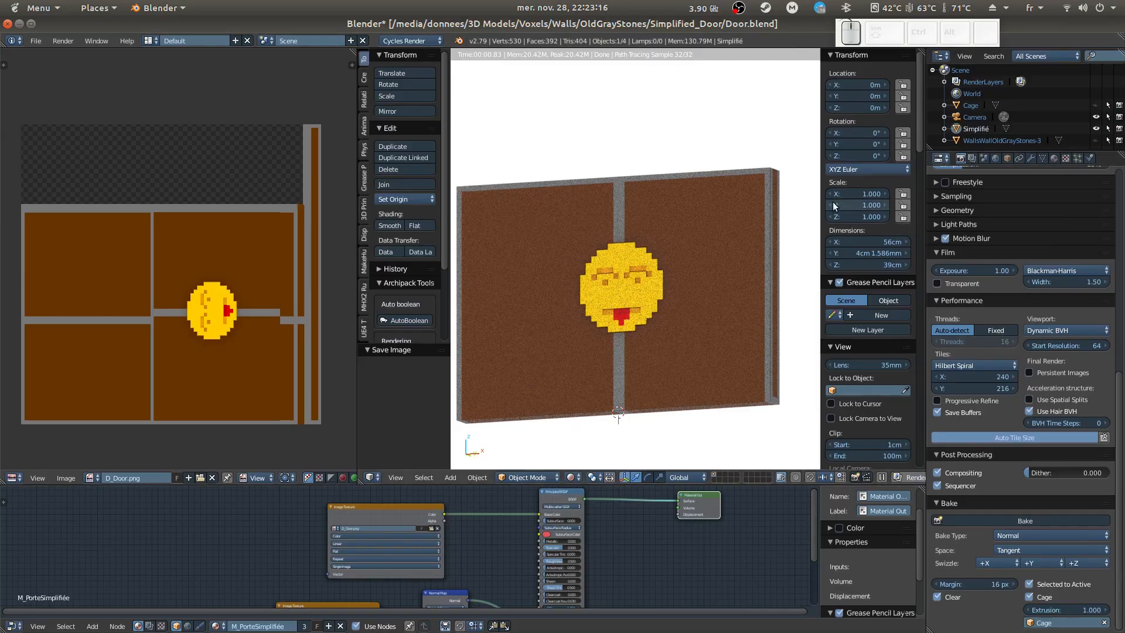
mouse_move(1, 253)
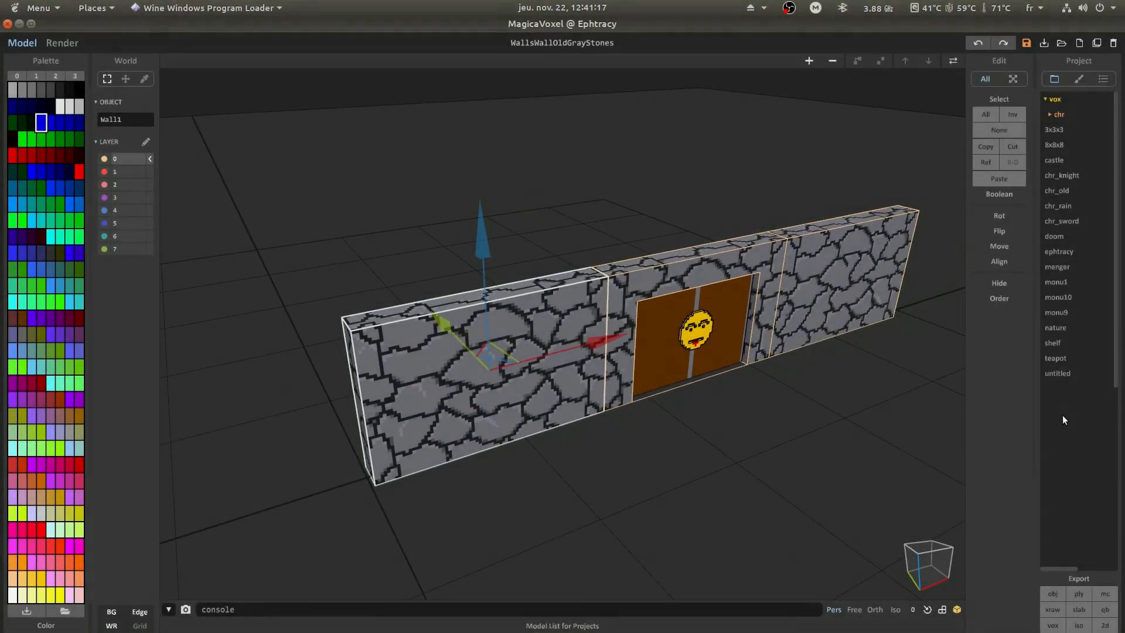